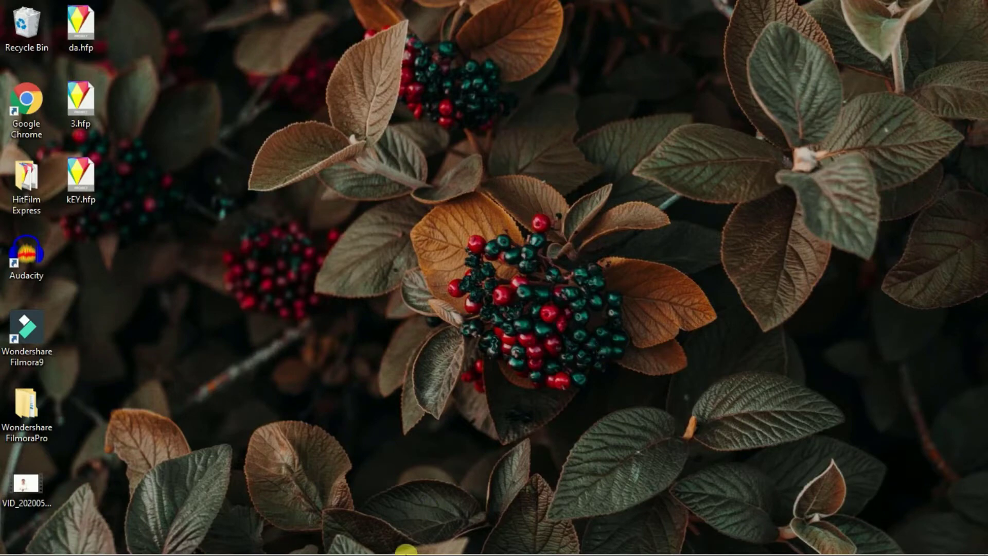
Switch to HitFilm Express and place the Mountain image on the timeline, with the HitFlim Express logo on a track above it.
{"action": "mouse_move", "coordinate": [404, 553]}
{"action": "left_click", "coordinate": [334, 545]}
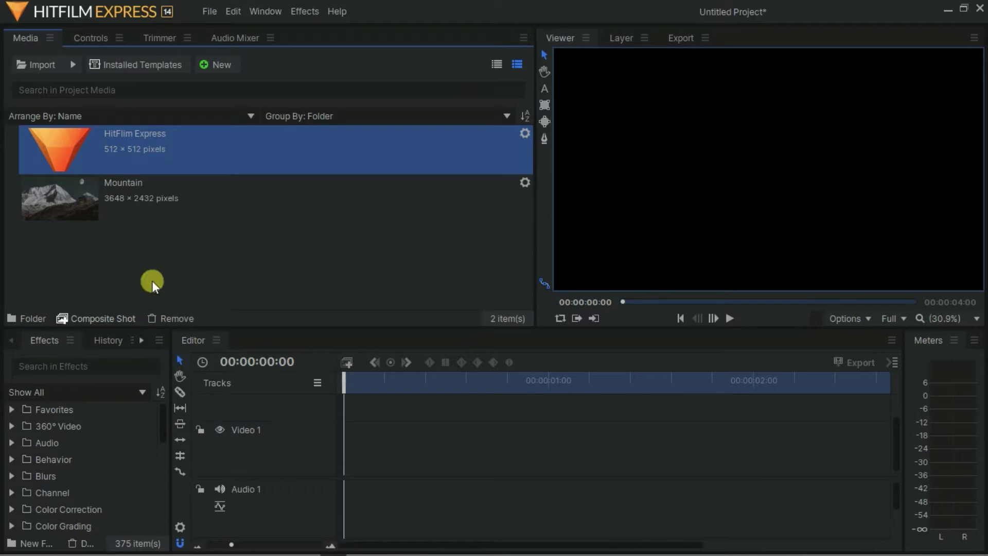
{"action": "left_click_drag", "start_coordinate": [131, 197], "coordinate": [344, 446]}
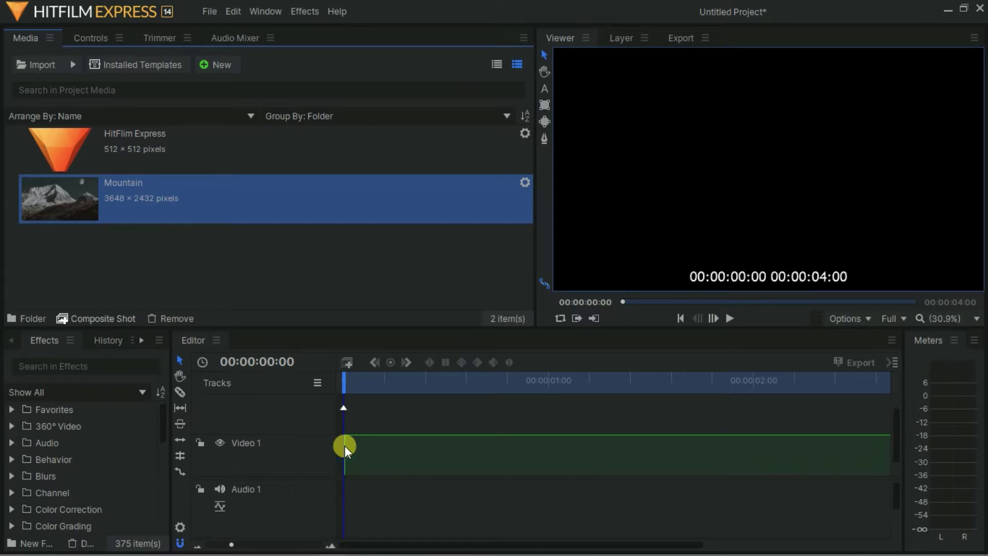
{"action": "left_click_drag", "start_coordinate": [162, 143], "coordinate": [341, 421]}
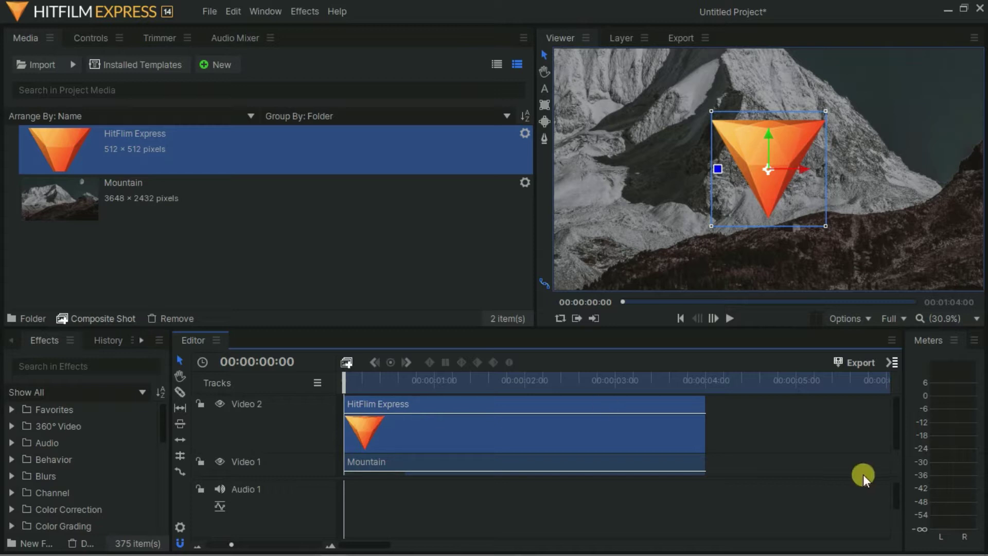
Scale the Mountain clip to 55% with its proportions linked.
{"action": "left_click_drag", "start_coordinate": [894, 414], "coordinate": [895, 433]}
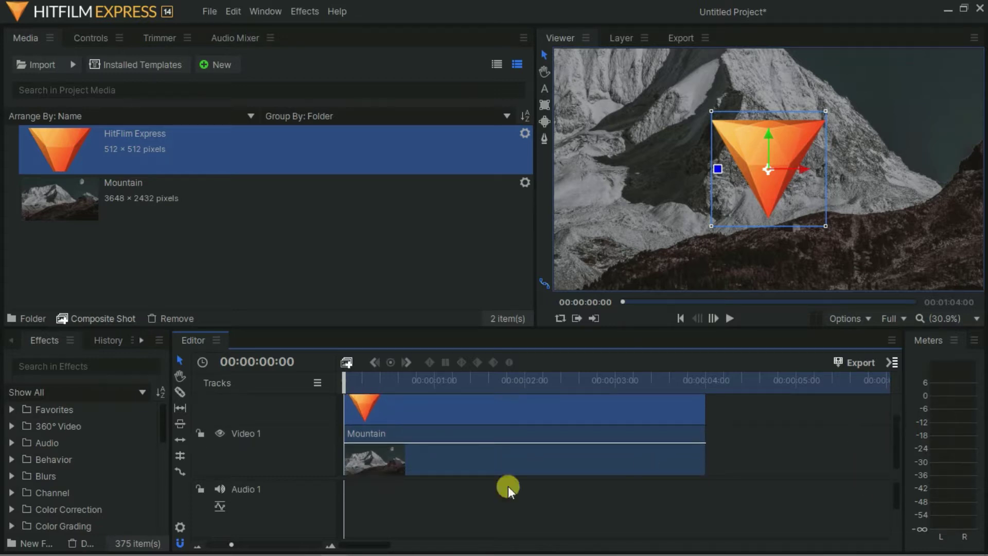
{"action": "left_click", "coordinate": [425, 461]}
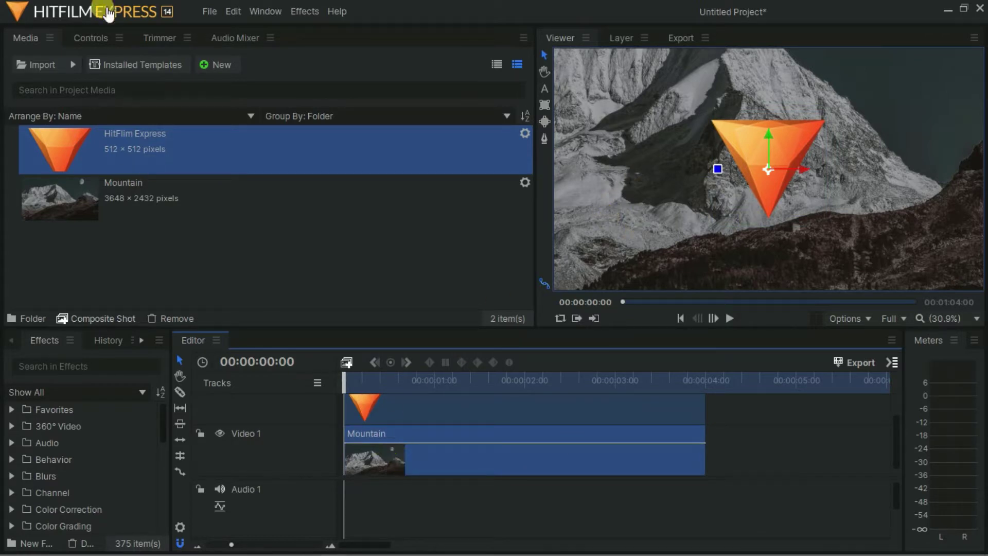
{"action": "left_click", "coordinate": [93, 36]}
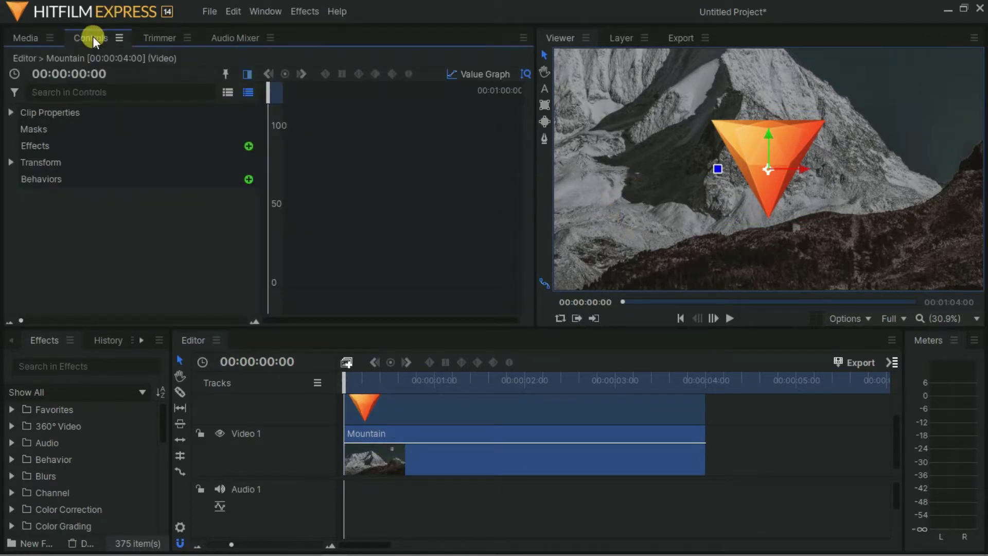
{"action": "left_click", "coordinate": [11, 163]}
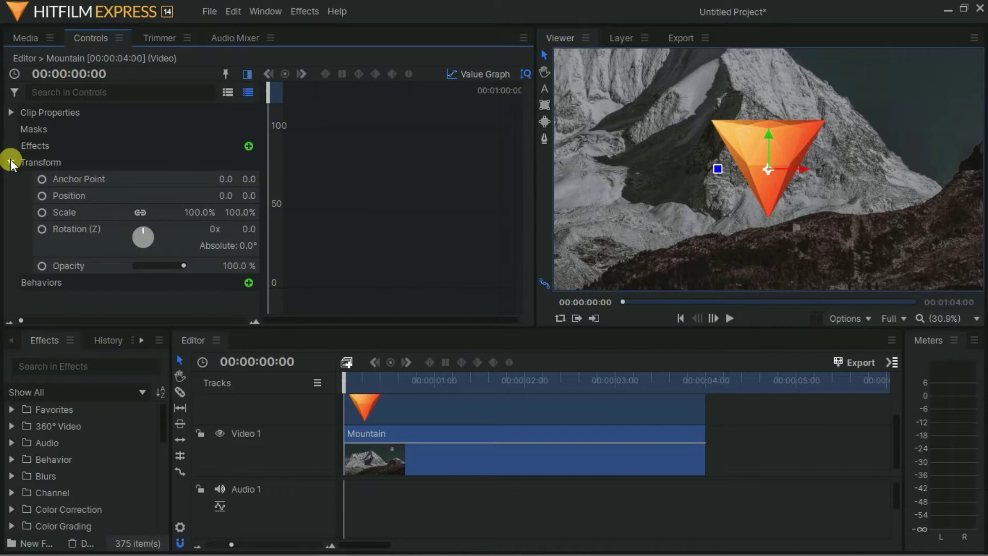
{"action": "left_click", "coordinate": [208, 213]}
{"action": "type", "text": "55"}
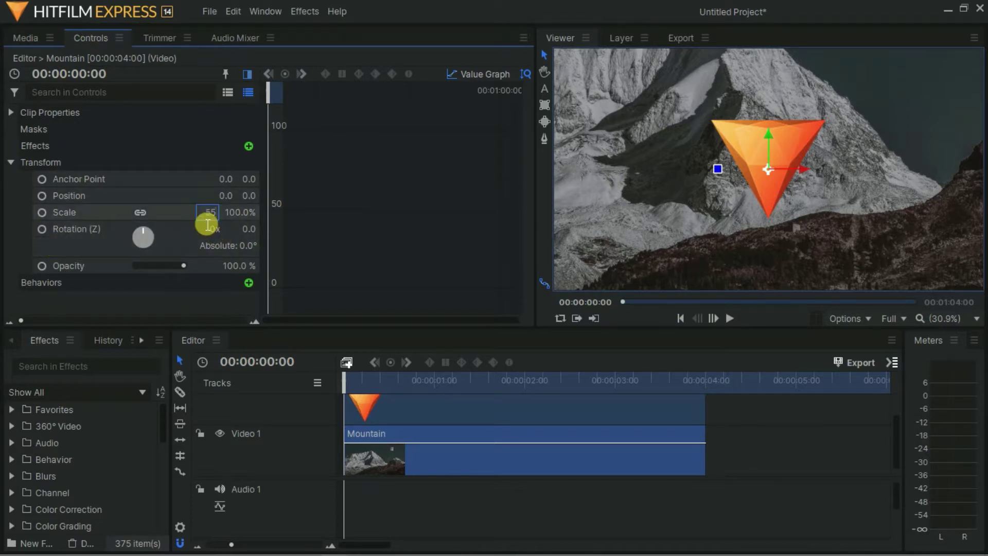
{"action": "key", "text": "Return"}
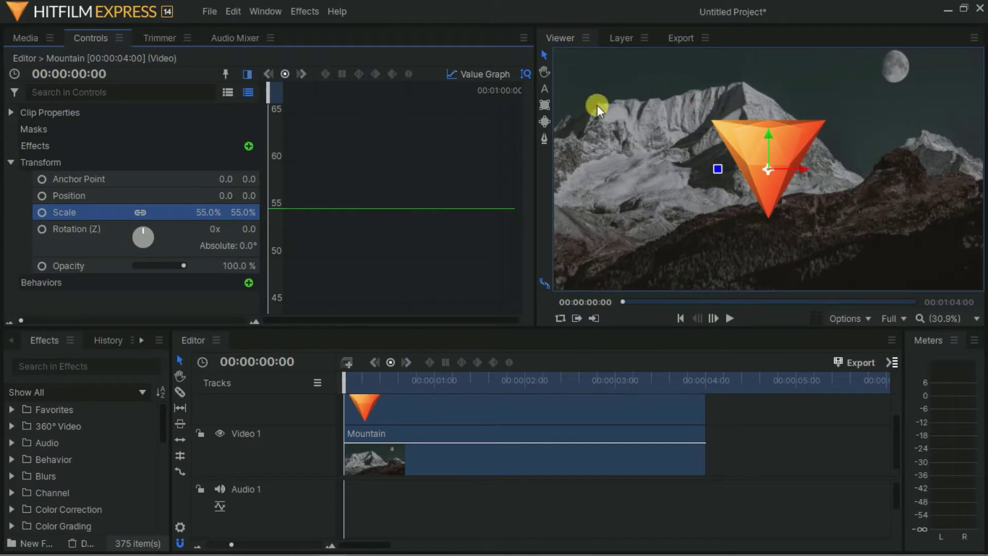
Show the HitFlim Express logo clip's Transform properties and enable keyframing for its Anchor Point at the clip's start.
{"action": "left_click", "coordinate": [28, 36]}
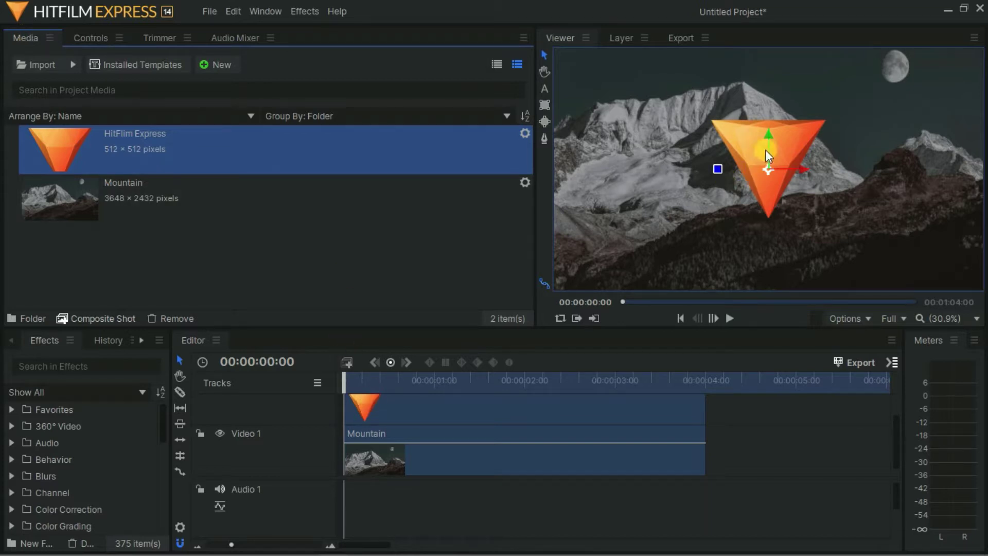
{"action": "left_click", "coordinate": [752, 130]}
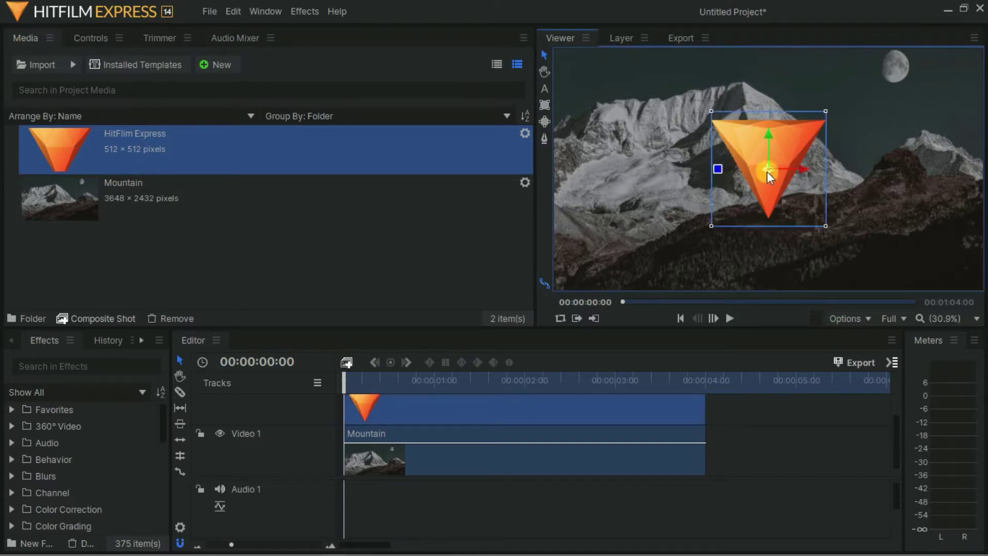
{"action": "left_click", "coordinate": [86, 39]}
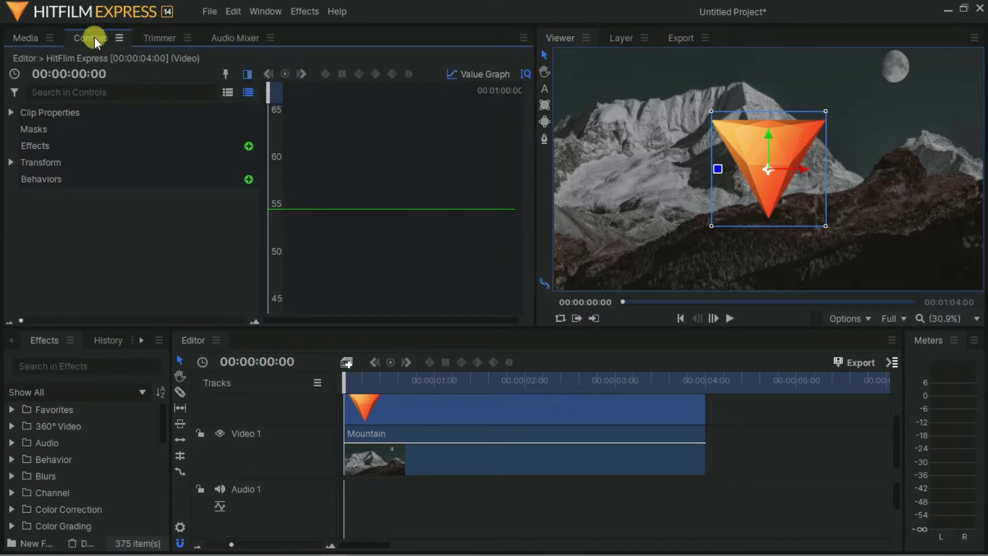
{"action": "left_click", "coordinate": [8, 163]}
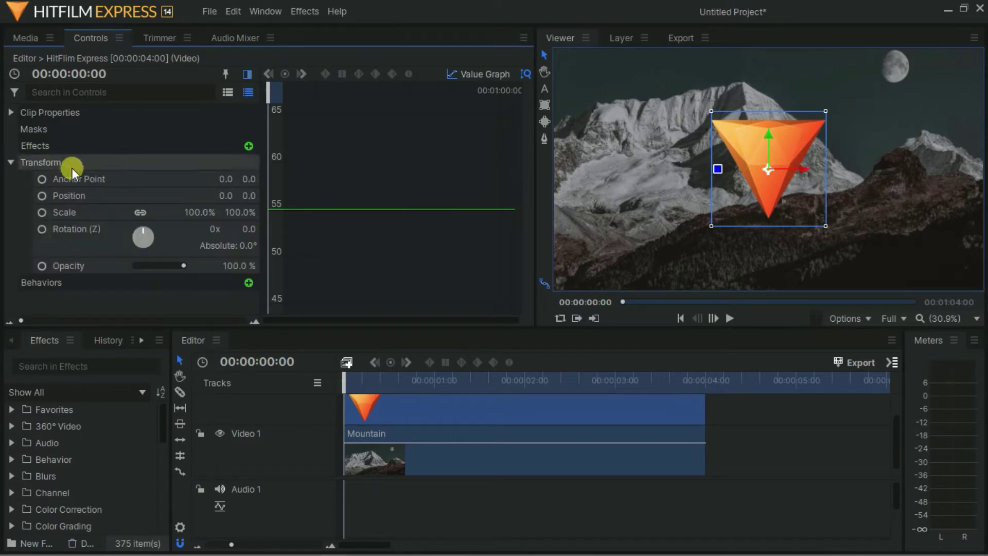
{"action": "left_click", "coordinate": [41, 179]}
{"action": "left_click", "coordinate": [271, 211]}
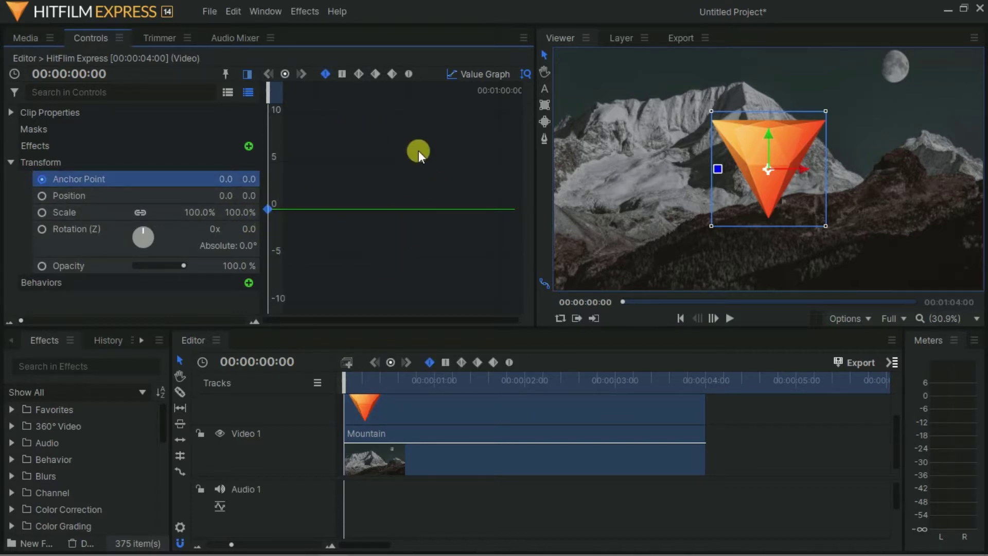
Switch the keyframe display from the value graph to the keyframe timeline.
{"action": "left_click", "coordinate": [246, 76]}
{"action": "left_click", "coordinate": [522, 75]}
{"action": "left_click", "coordinate": [451, 73]}
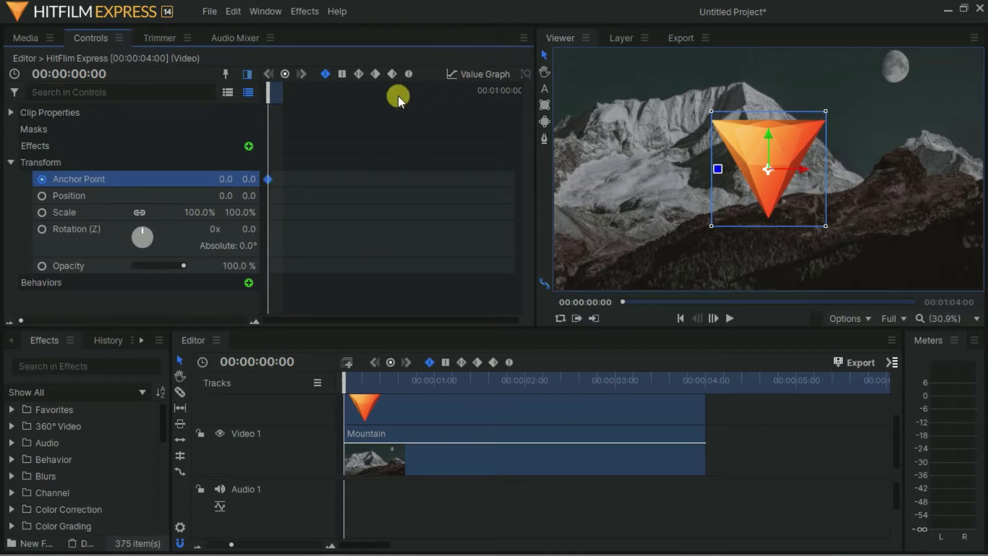
{"action": "left_click", "coordinate": [453, 74]}
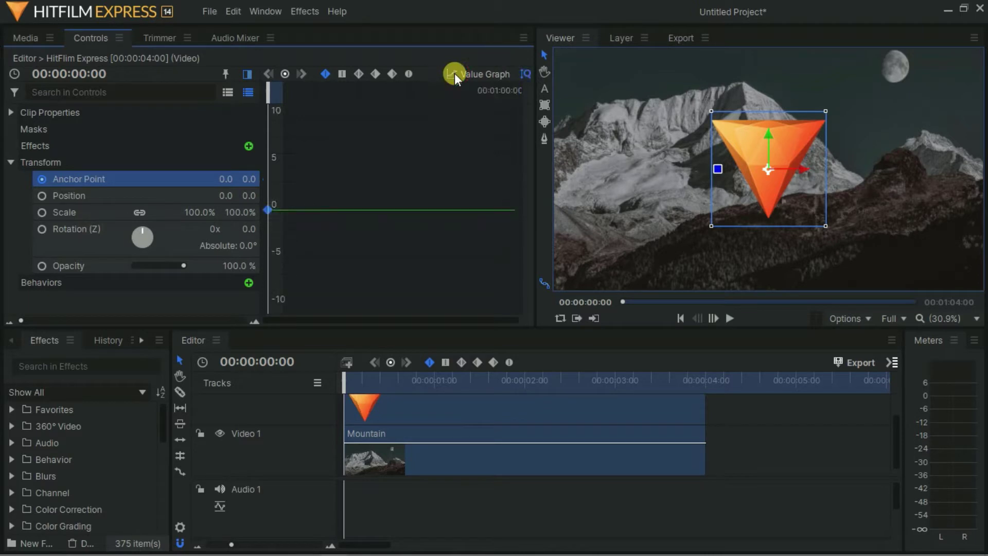
{"action": "left_click", "coordinate": [454, 73]}
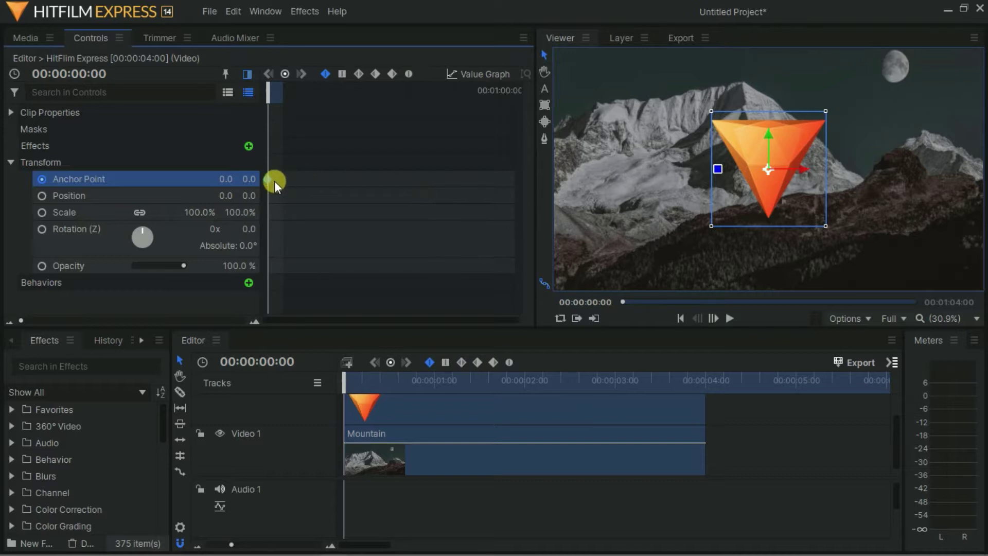
Enable keyframing for the logo's Position, Scale, Rotation (Z) and Opacity at 00:00:00:00.
{"action": "left_click", "coordinate": [41, 196]}
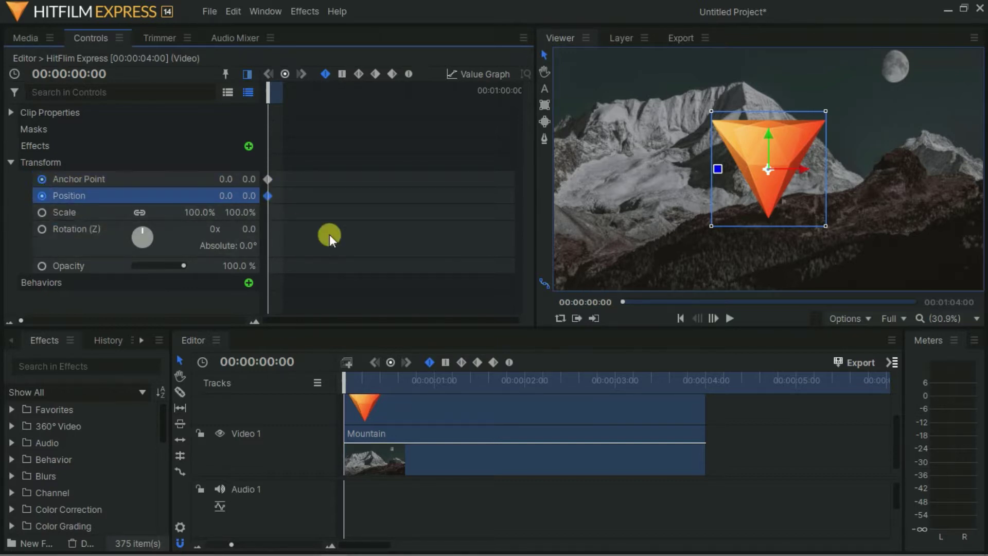
{"action": "left_click", "coordinate": [38, 208]}
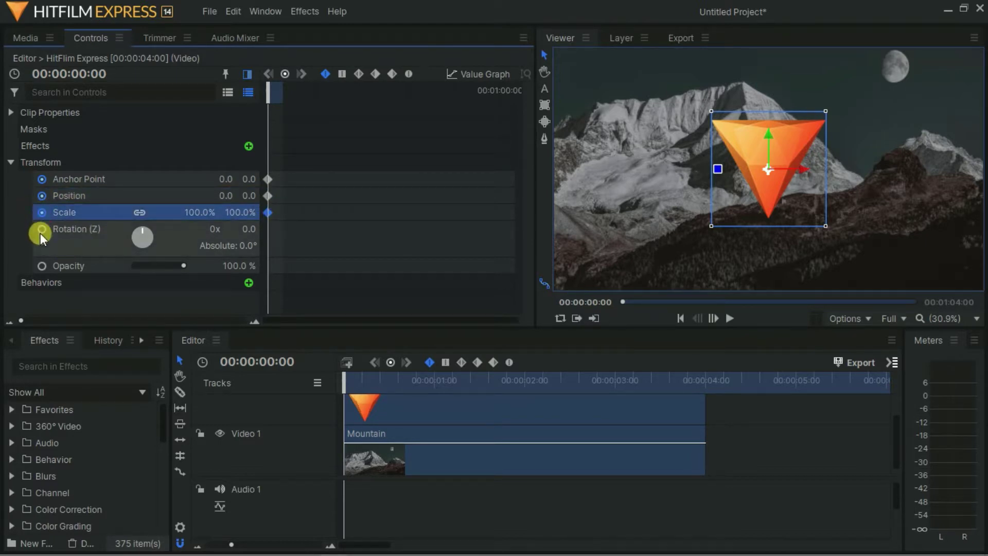
{"action": "left_click", "coordinate": [41, 232]}
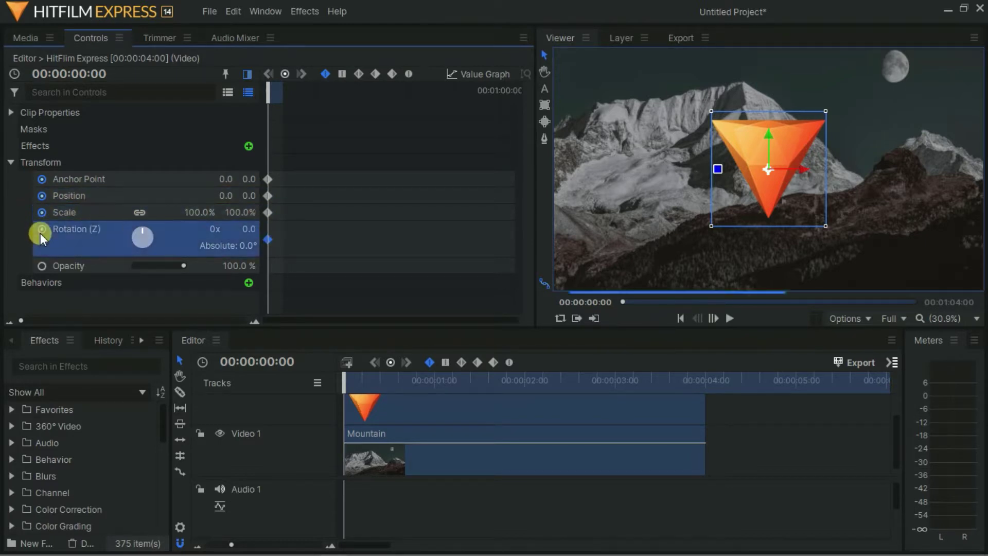
{"action": "left_click", "coordinate": [41, 265]}
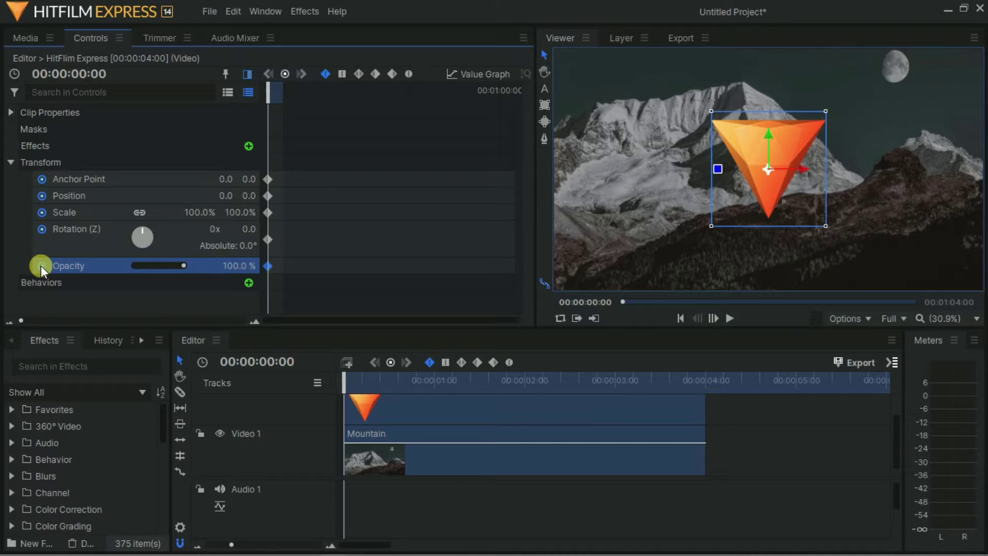
Turn off keyframing for all of the logo's Transform properties.
{"action": "left_click", "coordinate": [41, 178]}
{"action": "left_click", "coordinate": [41, 211]}
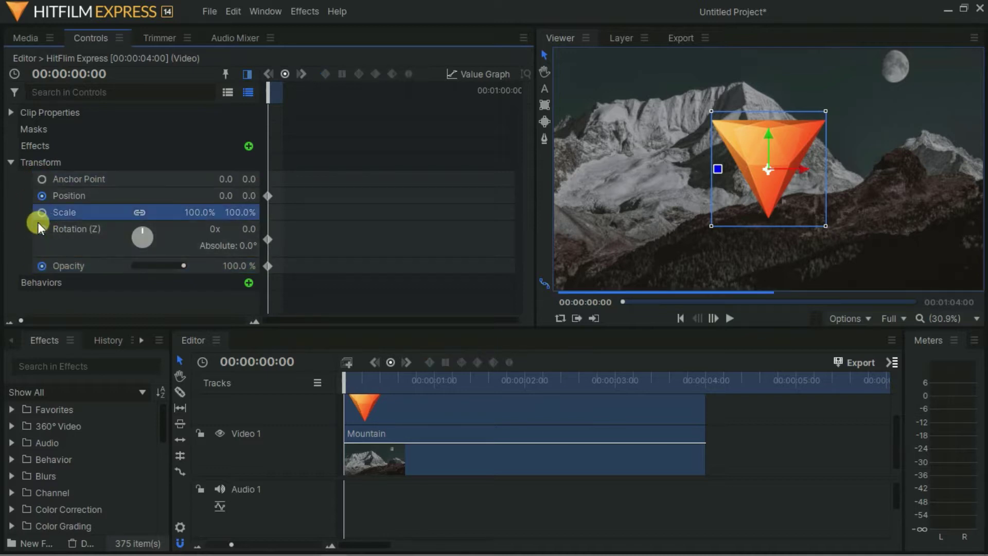
{"action": "left_click", "coordinate": [40, 229]}
{"action": "left_click", "coordinate": [41, 266]}
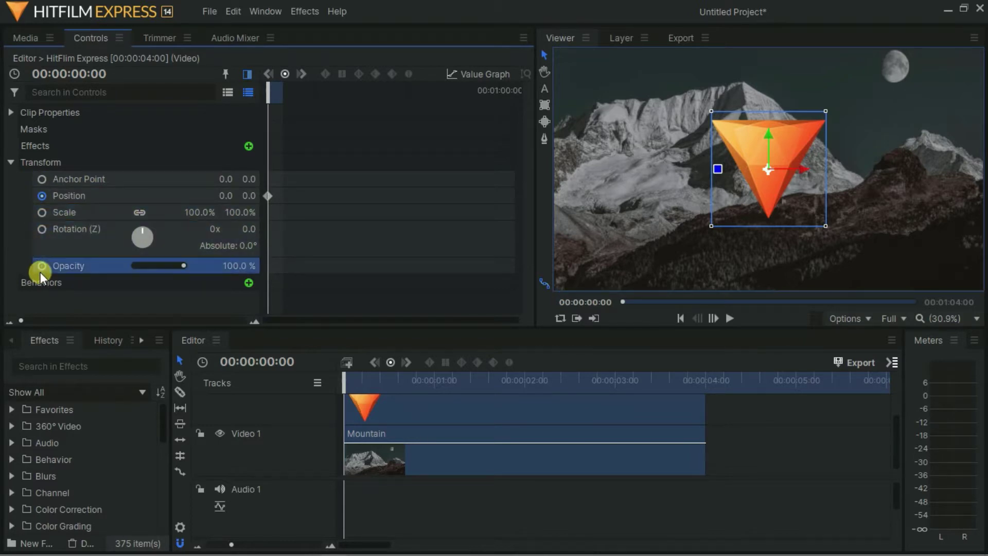
{"action": "left_click", "coordinate": [41, 195]}
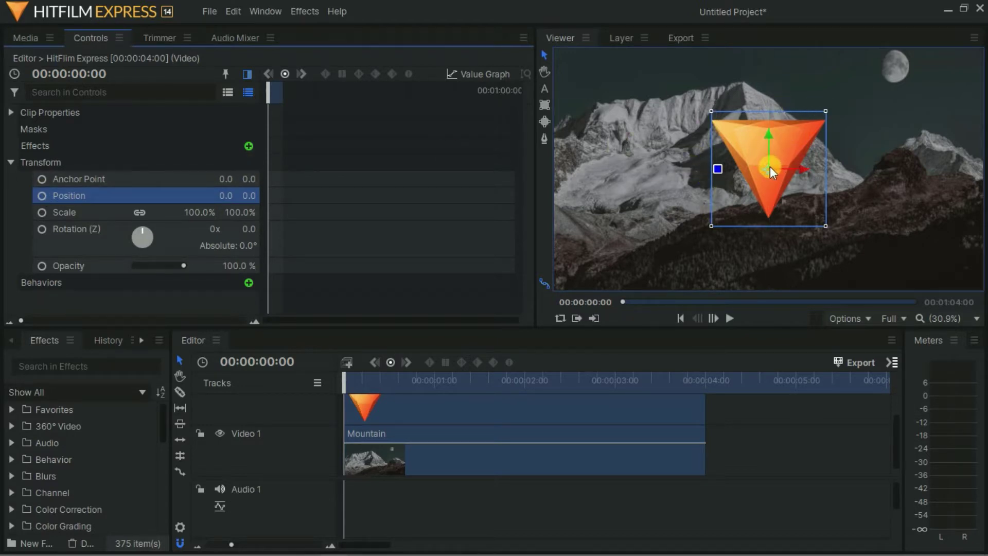
Move the logo to the frame's lower-left corner, at about (-692, -301), and add a Position keyframe there at 00:00:00:00.
{"action": "left_click_drag", "start_coordinate": [768, 165], "coordinate": [614, 234]}
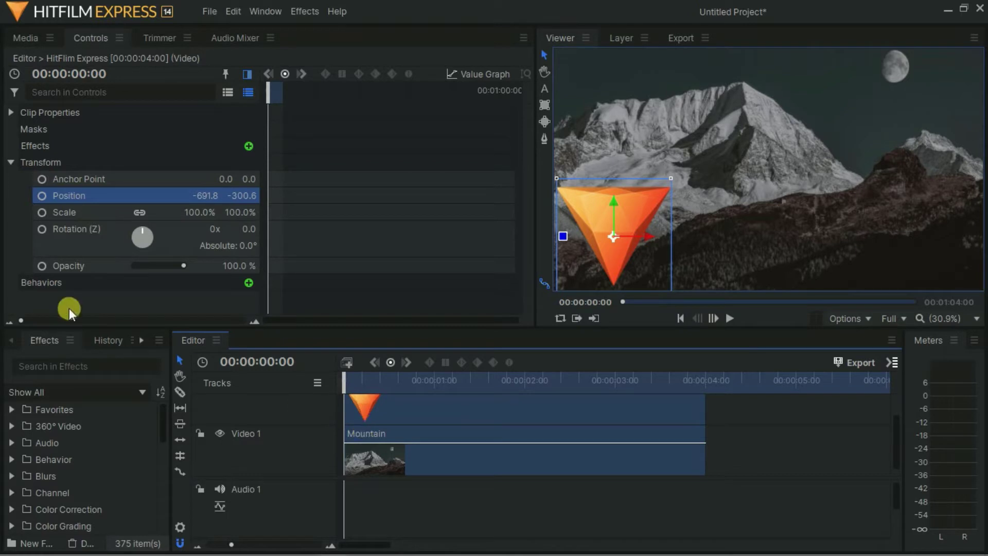
{"action": "left_click", "coordinate": [43, 196]}
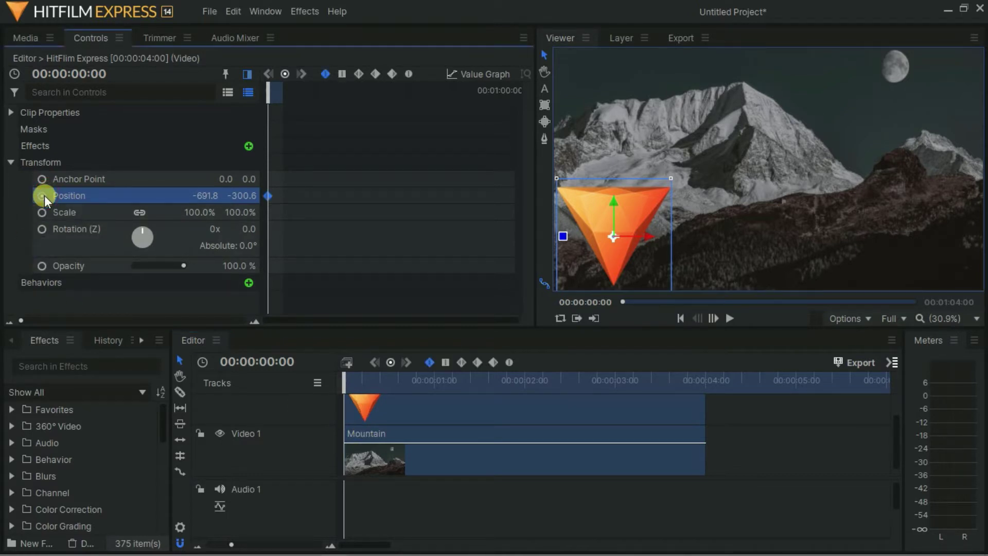
{"action": "mouse_move", "coordinate": [269, 200]}
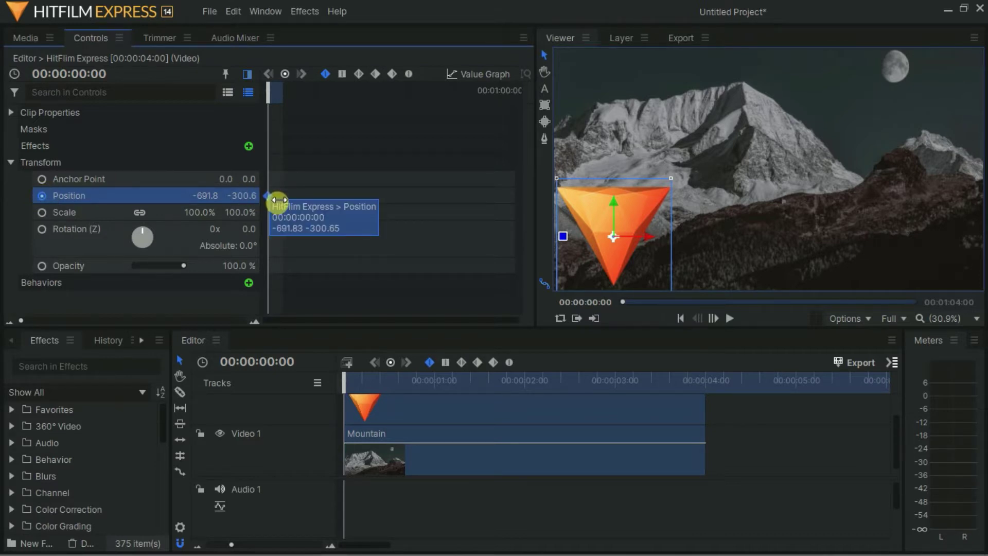
Remove the logo's starting Position keyframe and add it again at the same frame.
{"action": "left_click", "coordinate": [390, 363]}
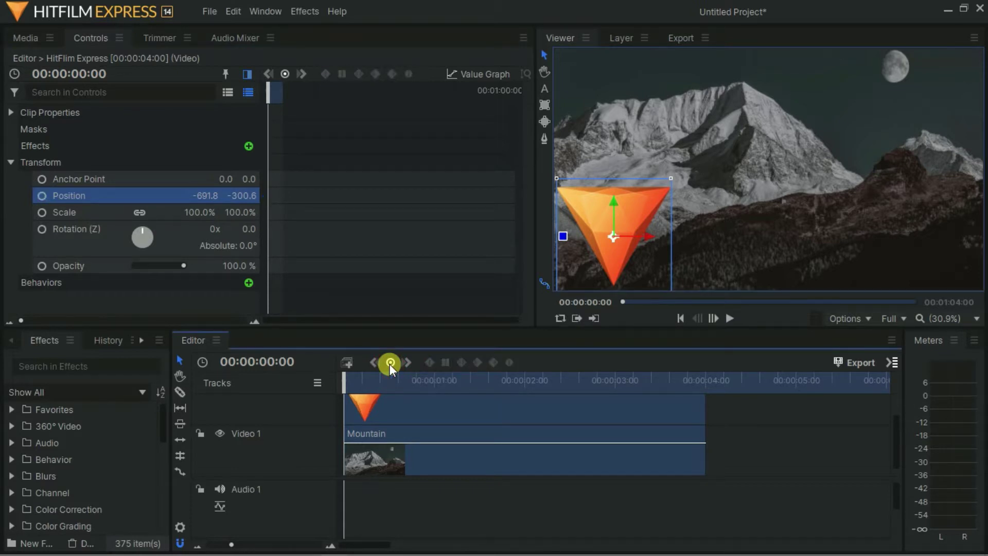
{"action": "left_click", "coordinate": [390, 363]}
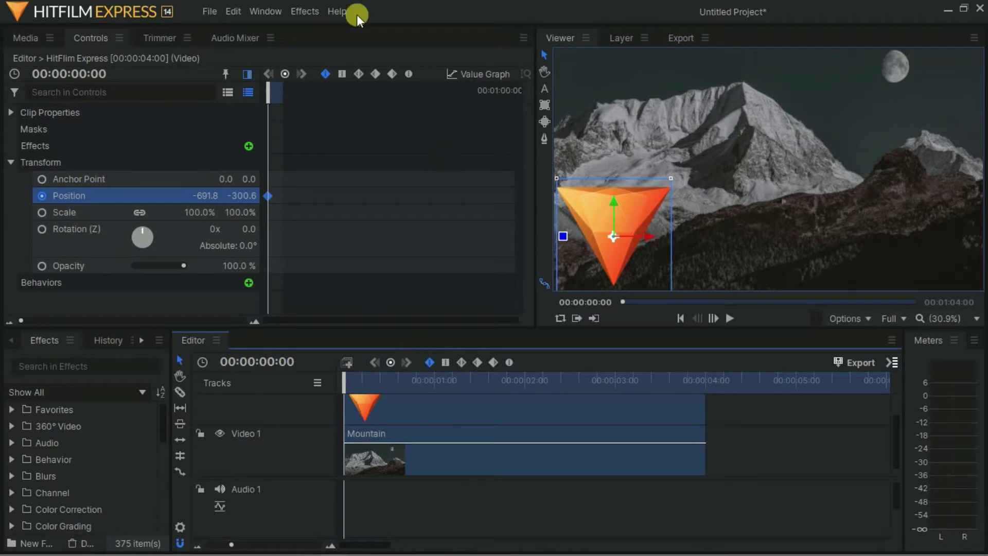
{"action": "left_click", "coordinate": [282, 72]}
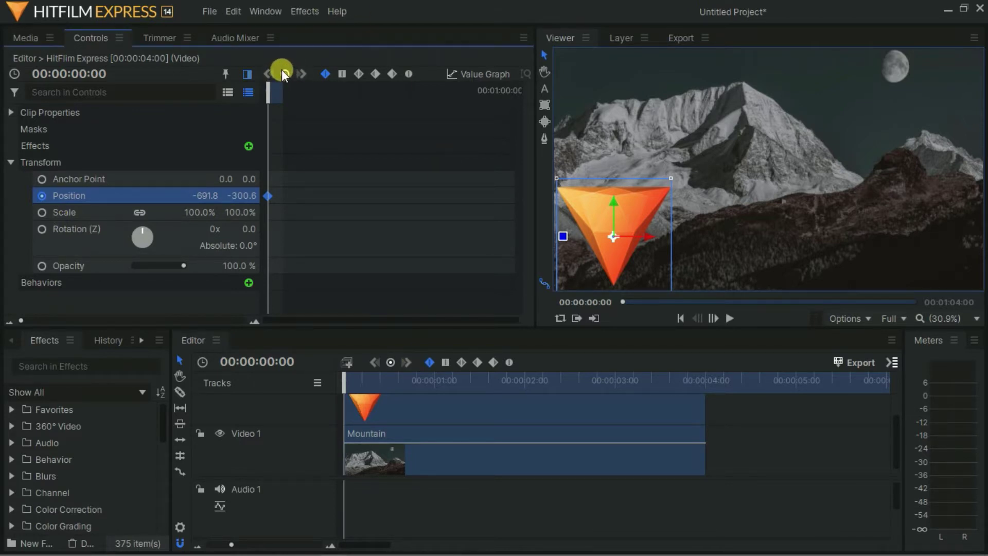
{"action": "mouse_move", "coordinate": [272, 196]}
At 00:00:01:01, move the logo to the frame's upper-right corner over the moon, at about X 656, to keyframe its Position.
{"action": "left_click", "coordinate": [437, 379]}
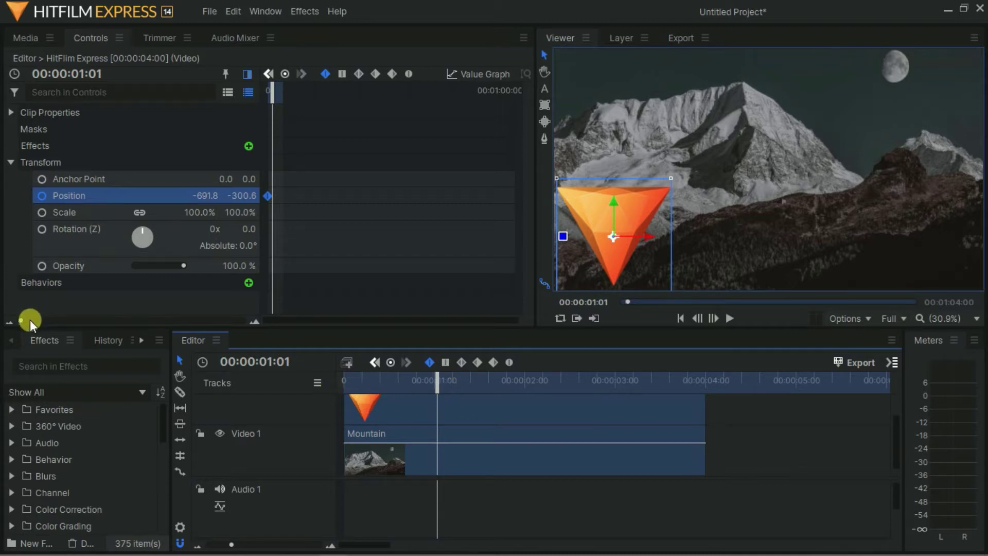
{"action": "left_click_drag", "start_coordinate": [30, 319], "coordinate": [49, 317]}
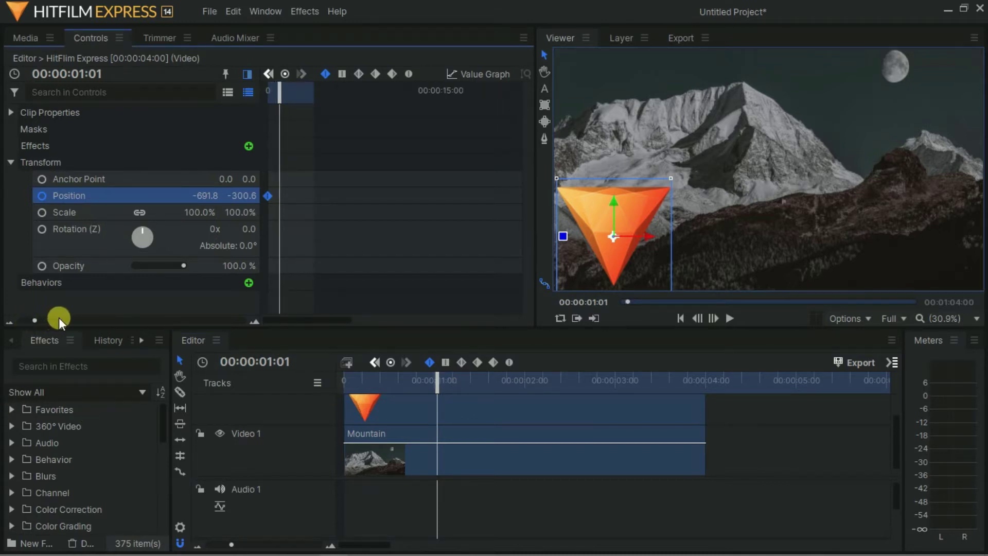
{"action": "left_click", "coordinate": [58, 317]}
{"action": "left_click", "coordinate": [94, 319]}
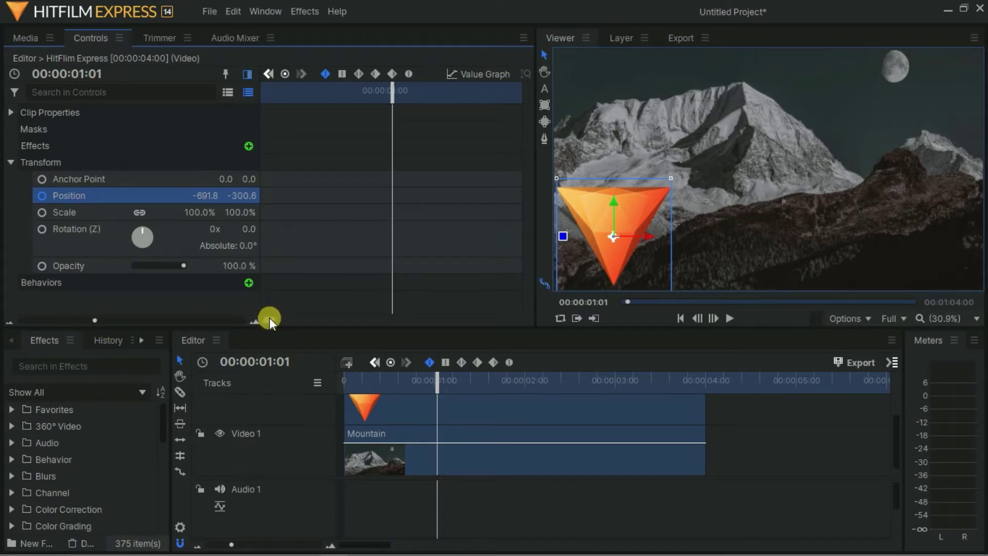
{"action": "left_click_drag", "start_coordinate": [270, 319], "coordinate": [267, 318]}
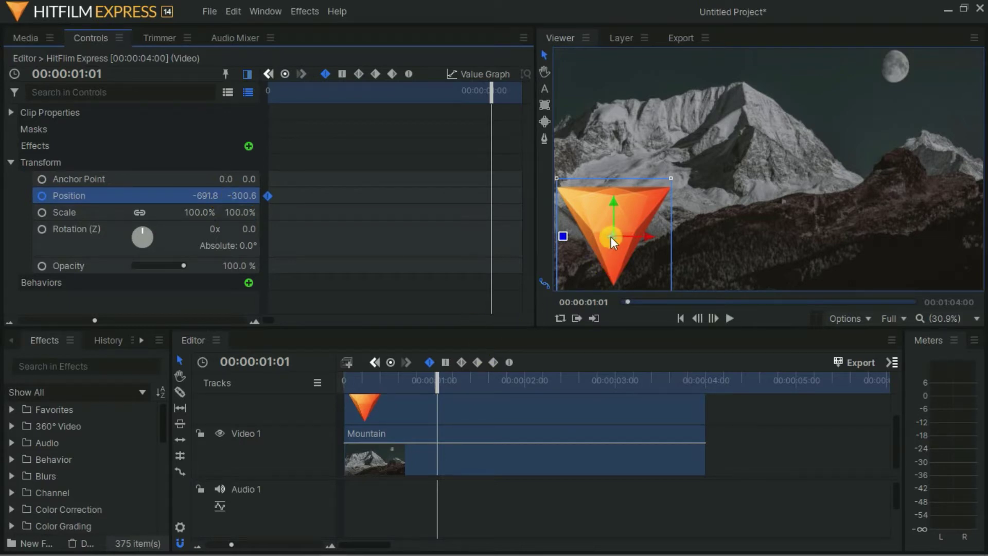
{"action": "left_click_drag", "start_coordinate": [610, 237], "coordinate": [912, 116]}
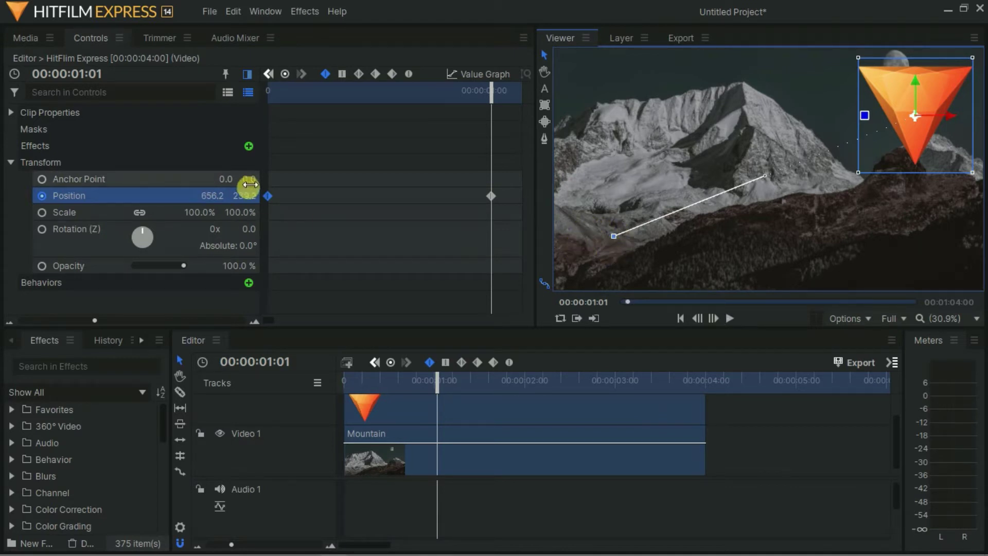
Move between the logo's two Position keyframes to compare its placement at each one.
{"action": "left_click", "coordinate": [269, 75]}
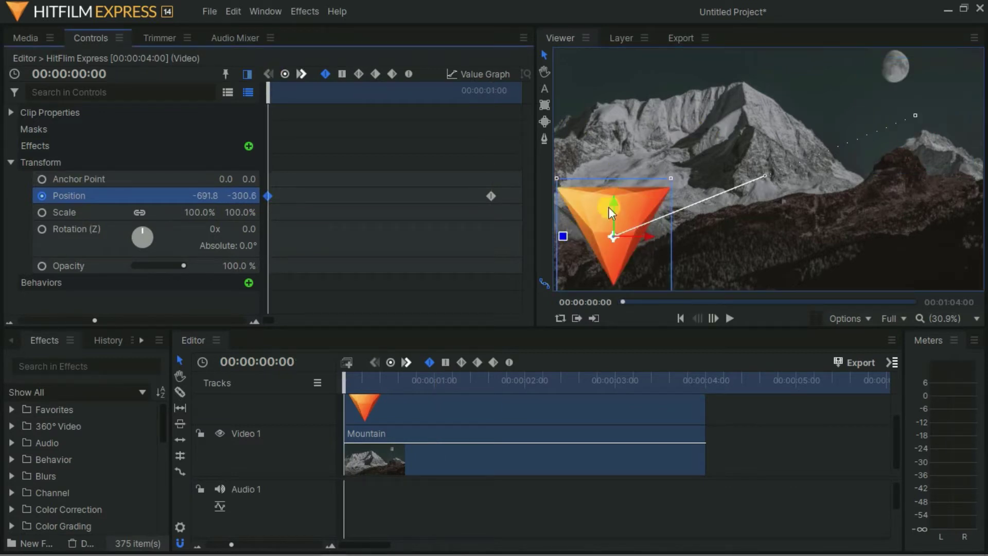
{"action": "left_click", "coordinate": [298, 75]}
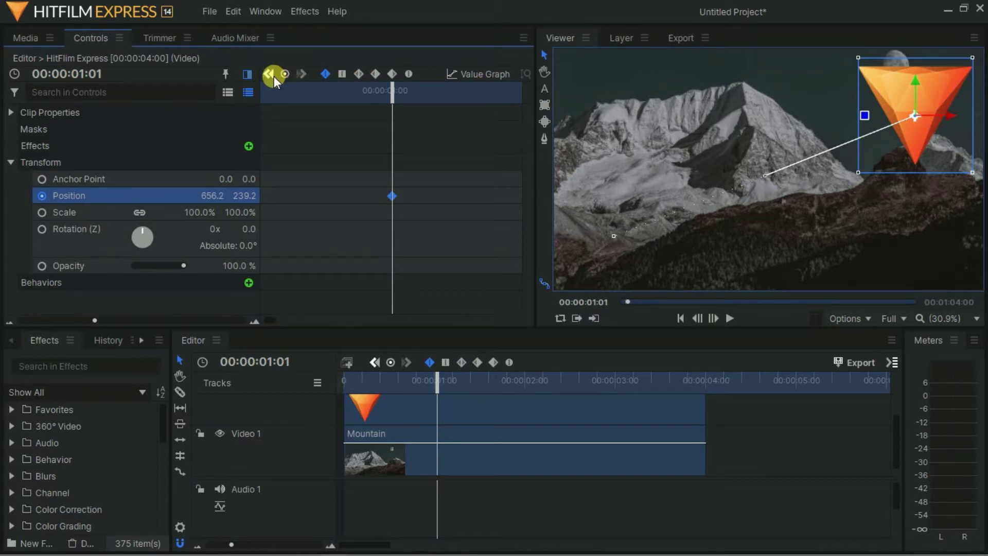
{"action": "left_click", "coordinate": [274, 77]}
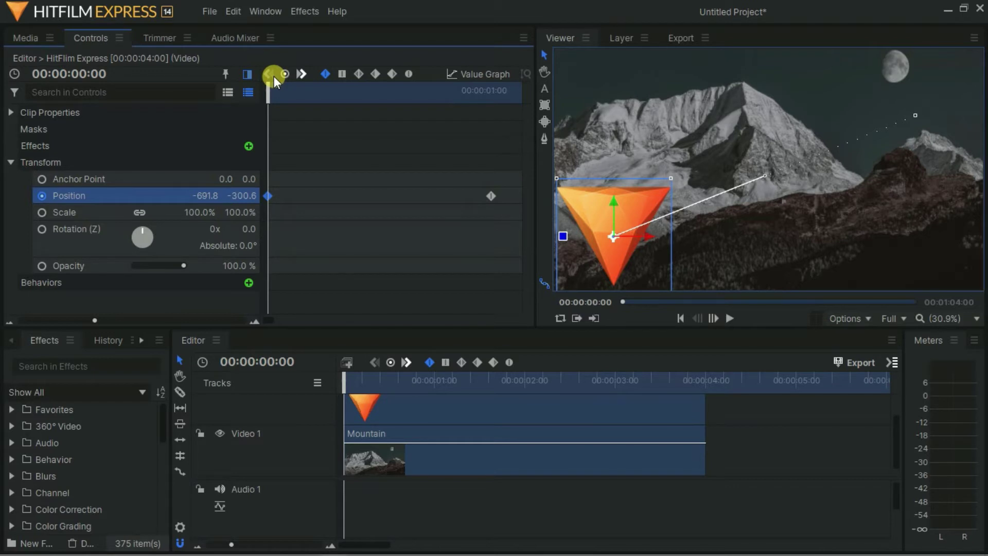
{"action": "left_click", "coordinate": [301, 75]}
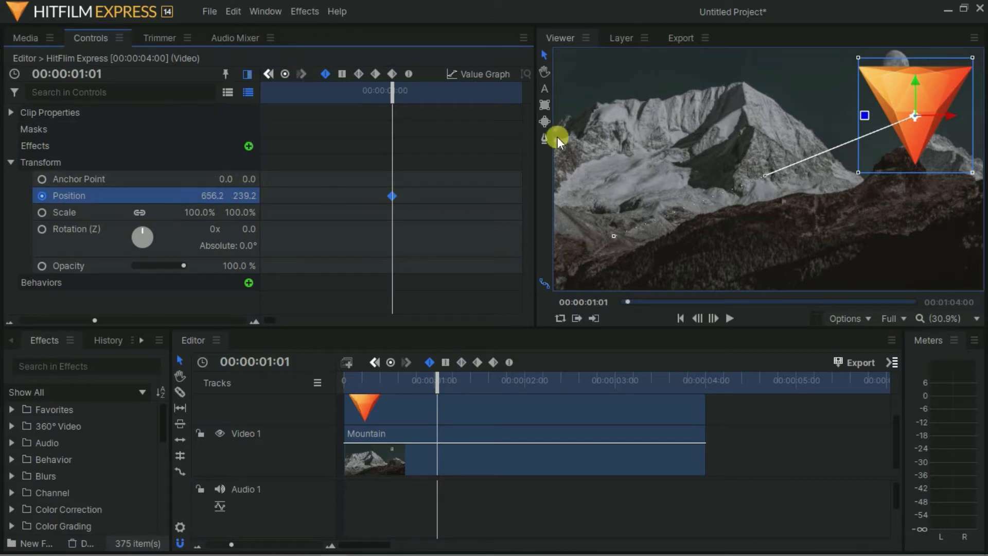
Play the logo's position animation from 00:00:00:00, and check its start and end keyframes again.
{"action": "left_click_drag", "start_coordinate": [395, 102], "coordinate": [194, 117]}
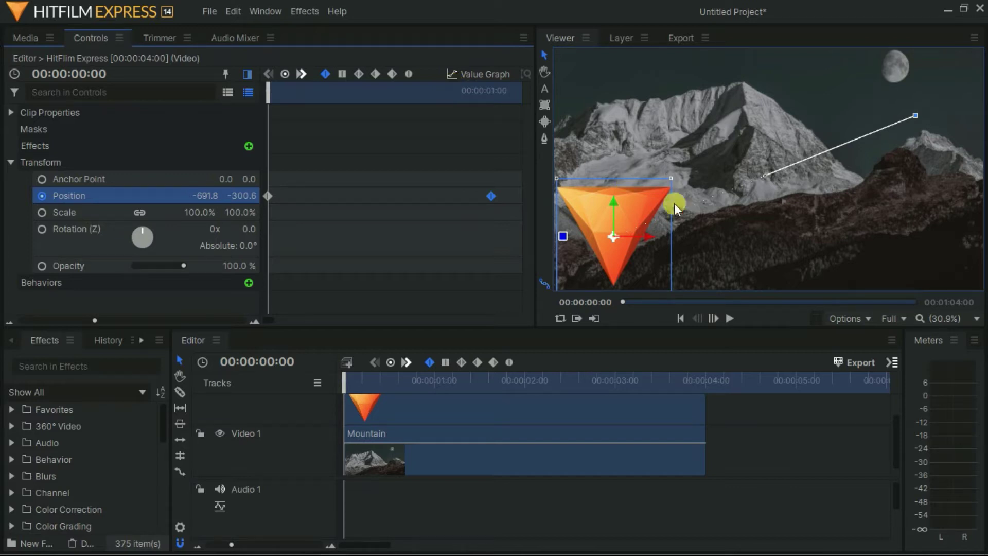
{"action": "left_click", "coordinate": [731, 314]}
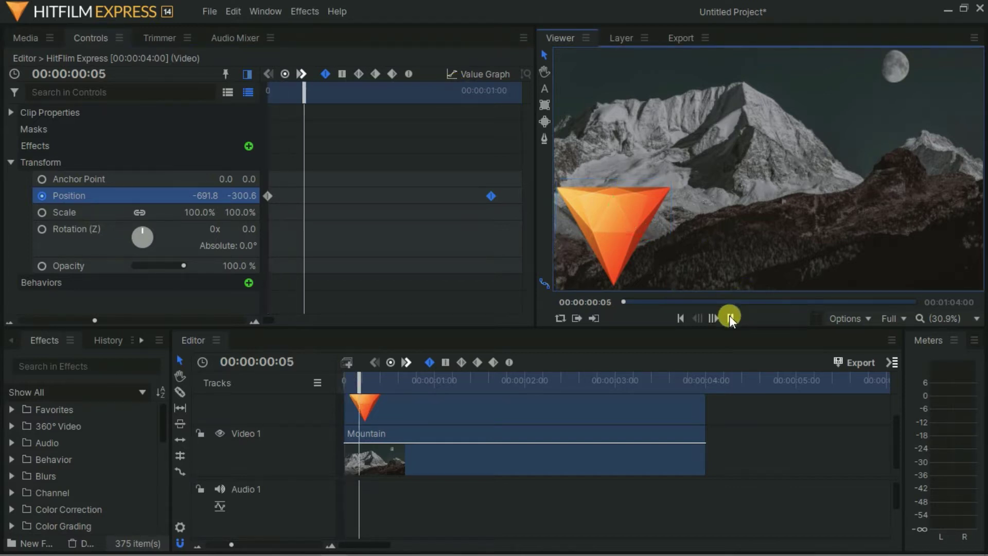
{"action": "left_click", "coordinate": [729, 316]}
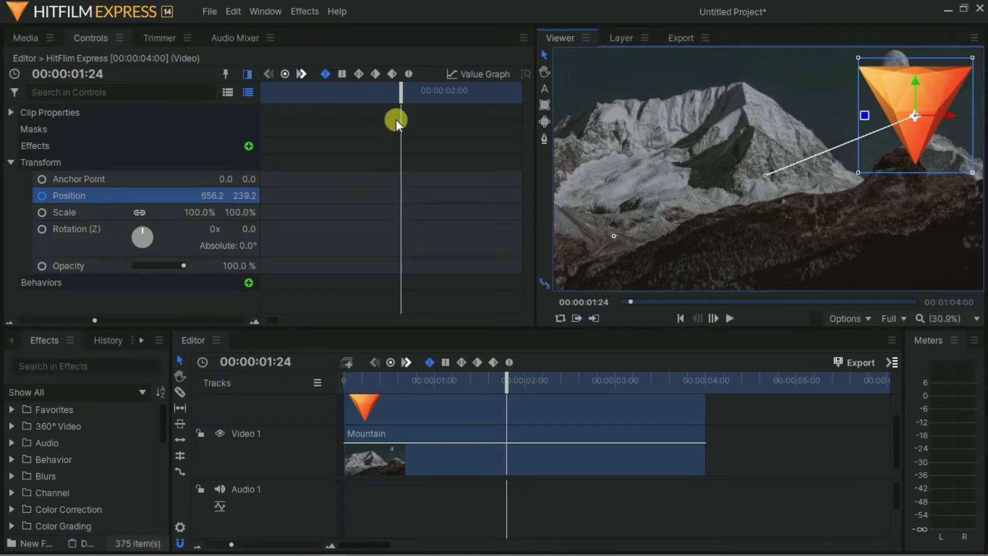
{"action": "left_click_drag", "start_coordinate": [403, 104], "coordinate": [199, 131]}
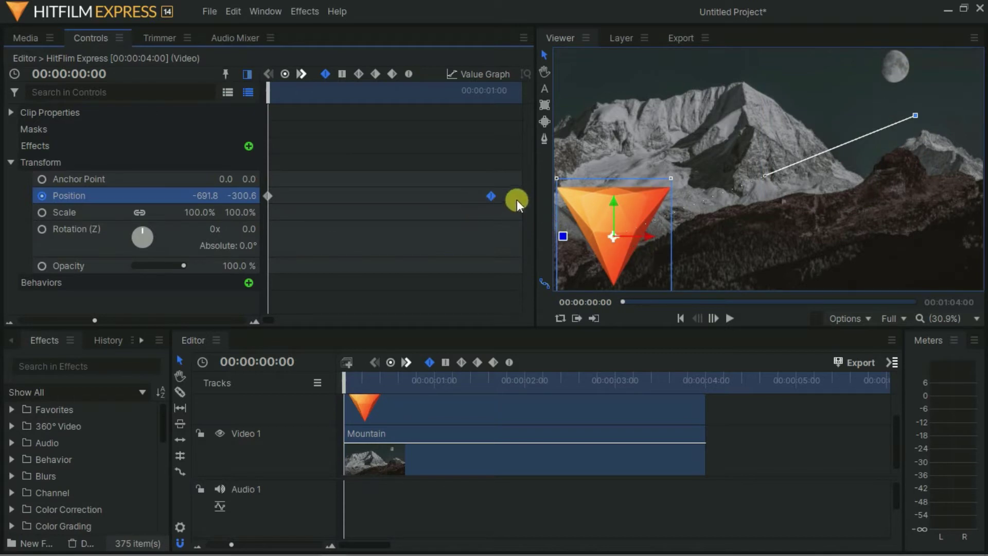
{"action": "left_click", "coordinate": [304, 76]}
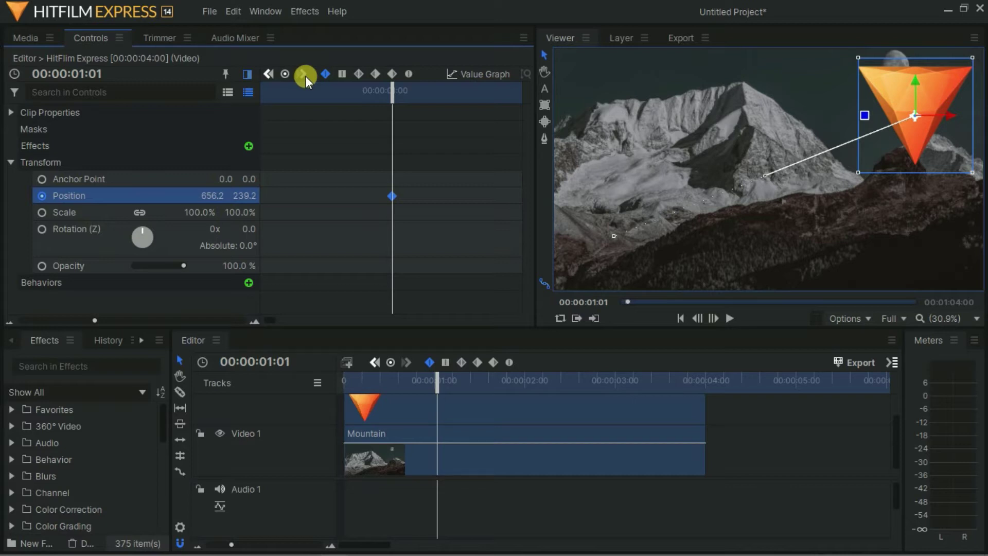
At 00:00:00:00, turn off keyframing for the logo's Position and turn it on for its Scale.
{"action": "left_click_drag", "start_coordinate": [396, 95], "coordinate": [99, 117]}
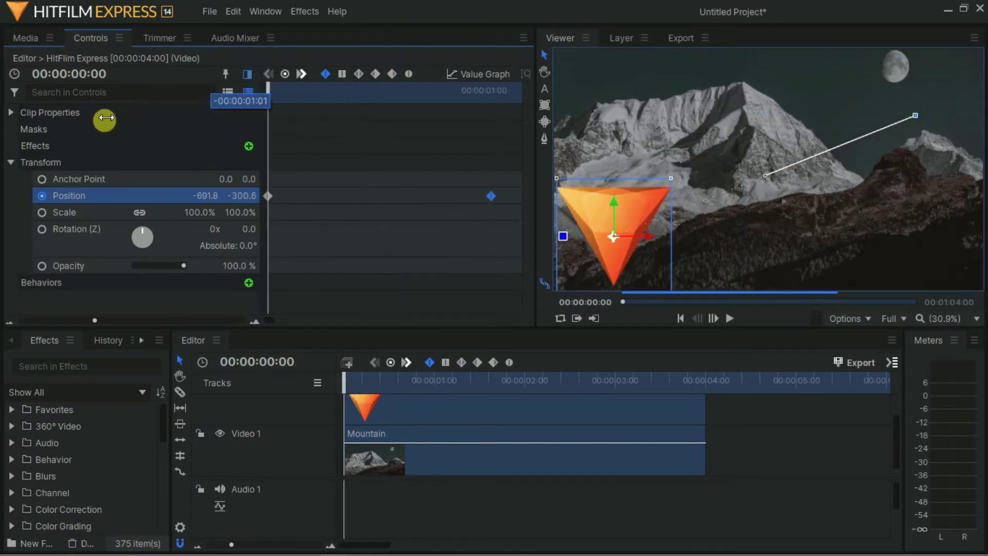
{"action": "left_click", "coordinate": [42, 195]}
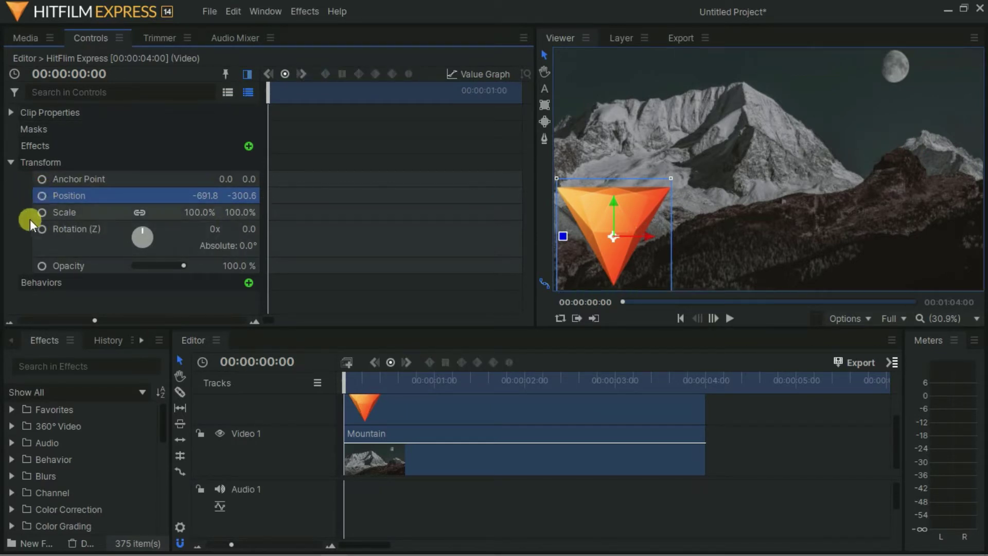
{"action": "left_click", "coordinate": [43, 212]}
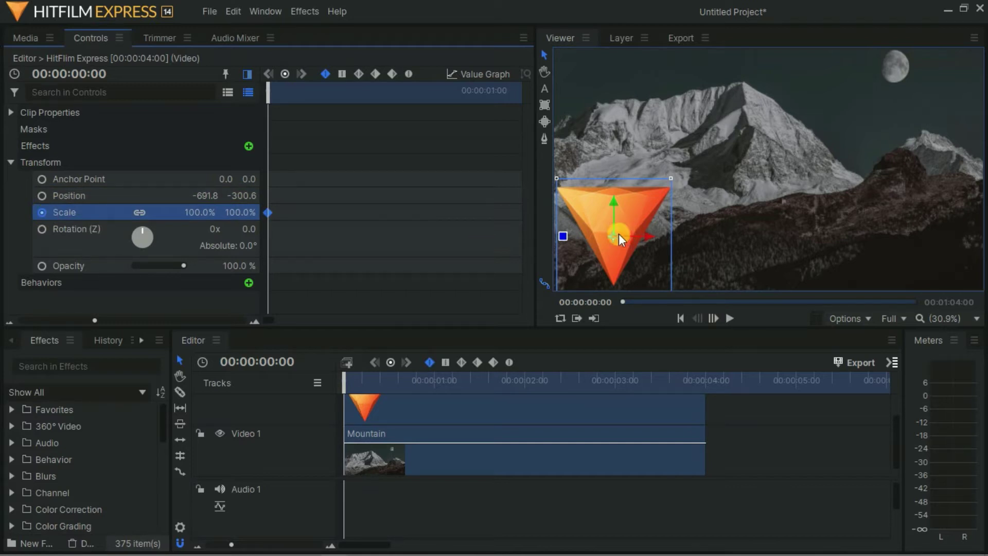
Move the logo to the frame's centre, at about (6, 32), and set its starting Scale keyframe to 10%.
{"action": "left_click_drag", "start_coordinate": [618, 233], "coordinate": [775, 159]}
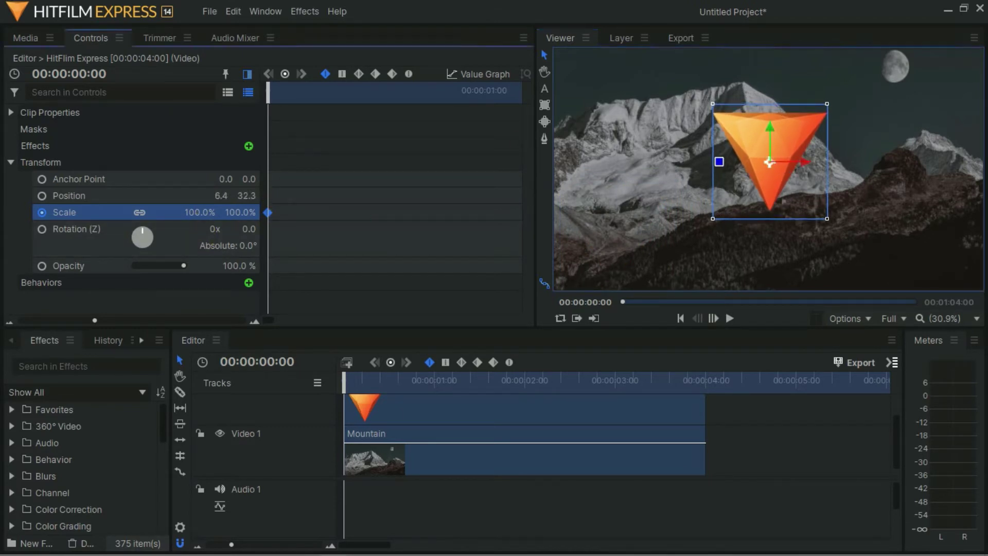
{"action": "left_click", "coordinate": [206, 212]}
{"action": "type", "text": "10"}
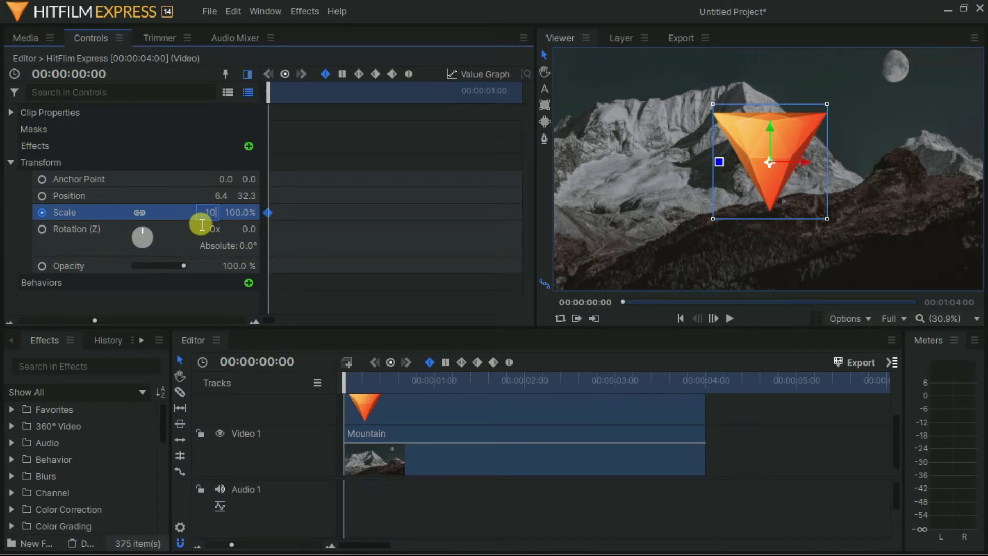
{"action": "key", "text": "Return"}
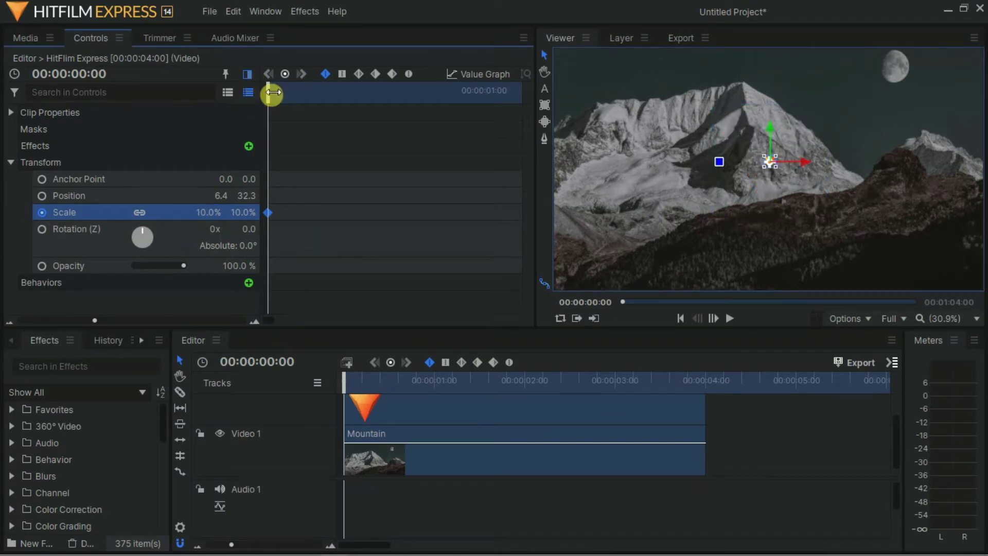
At 00:00:01:00, set the logo's scale to 100% to keyframe it.
{"action": "left_click_drag", "start_coordinate": [279, 96], "coordinate": [508, 167]}
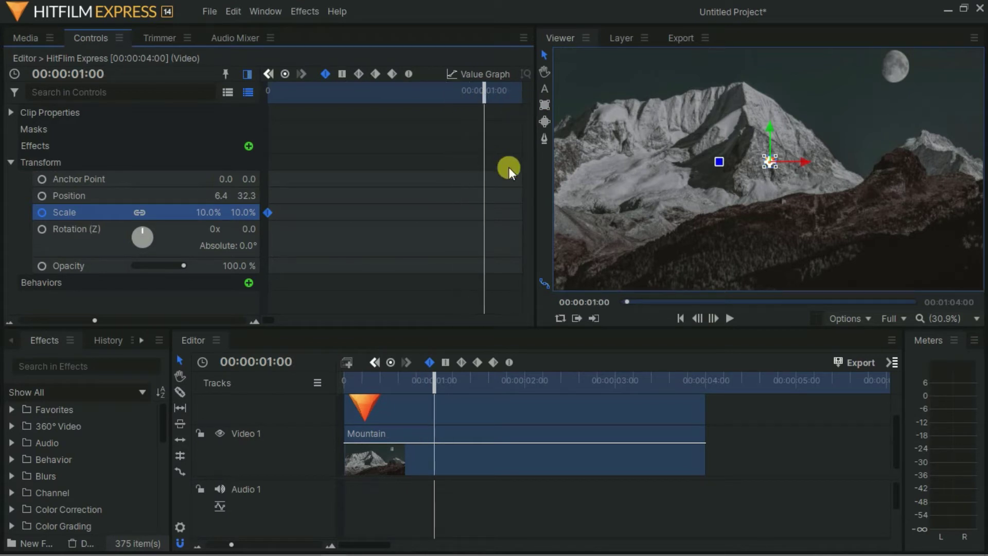
{"action": "left_click", "coordinate": [214, 216]}
{"action": "type", "text": "100"}
{"action": "key", "text": "Return"}
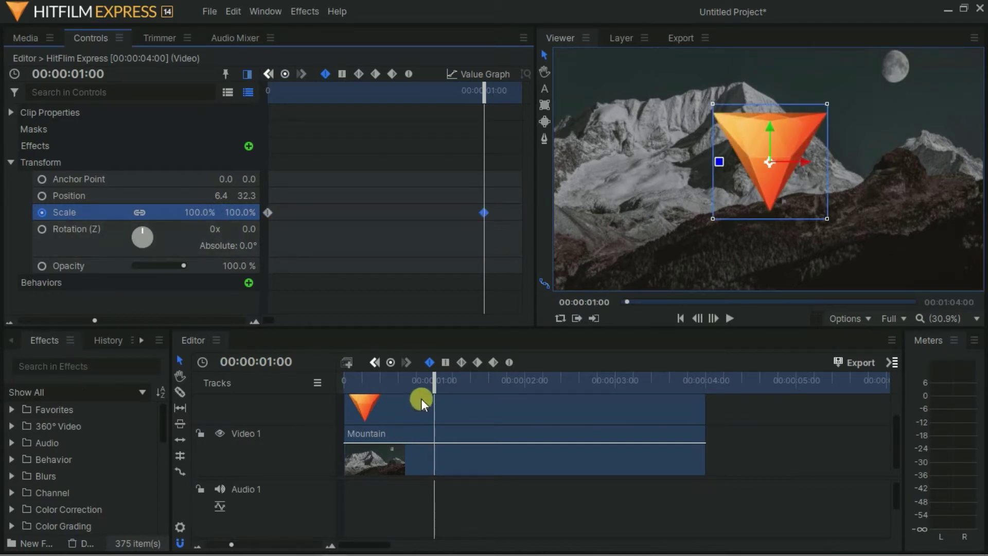
Play the logo's scale animation from the start and inspect the Scale keyframe at 00:00:00:00.
{"action": "left_click_drag", "start_coordinate": [441, 391], "coordinate": [110, 404]}
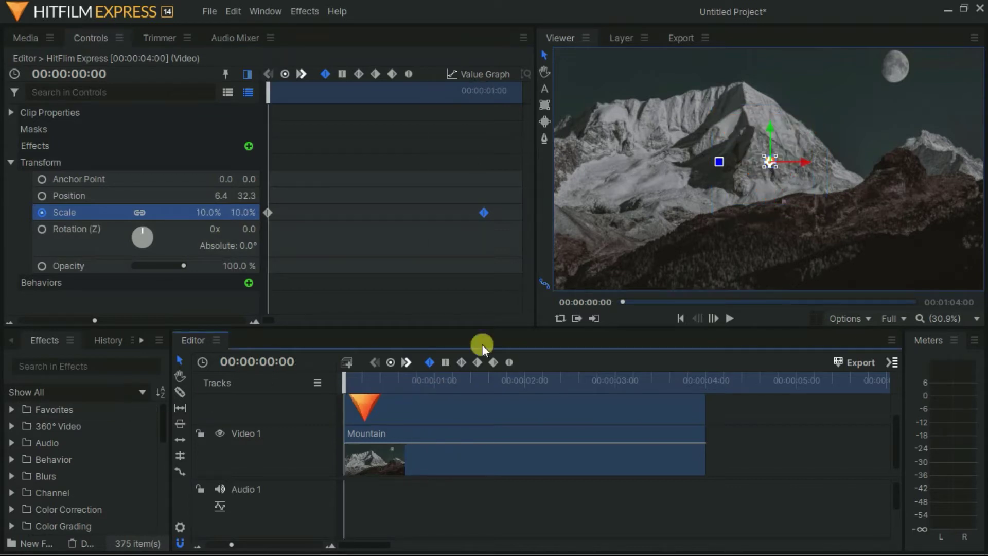
{"action": "left_click", "coordinate": [730, 319]}
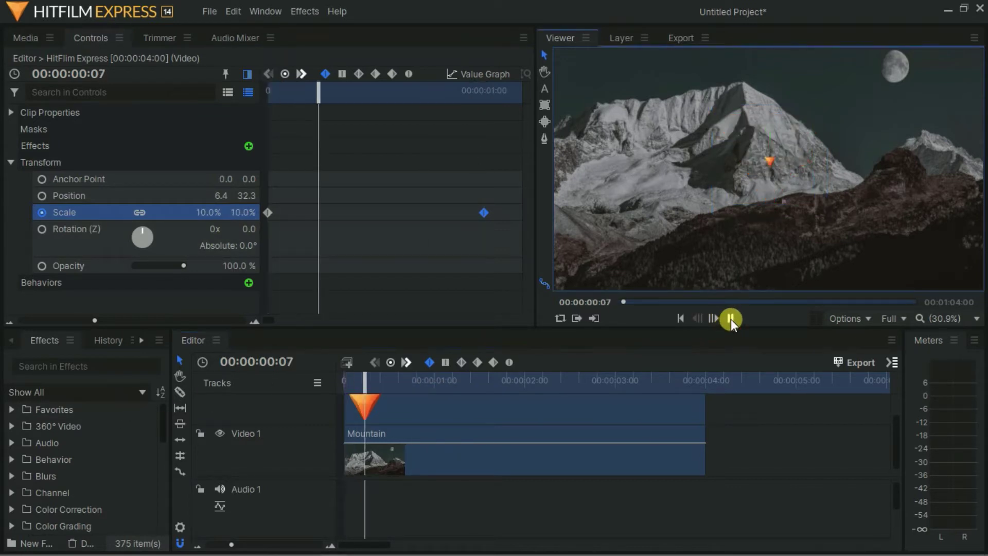
{"action": "left_click", "coordinate": [730, 319]}
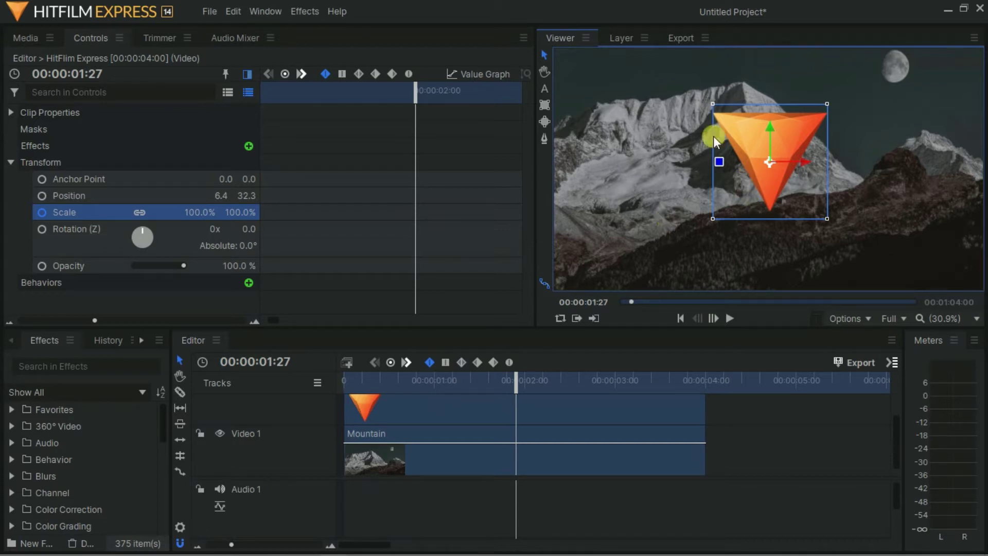
{"action": "left_click_drag", "start_coordinate": [430, 102], "coordinate": [24, 149]}
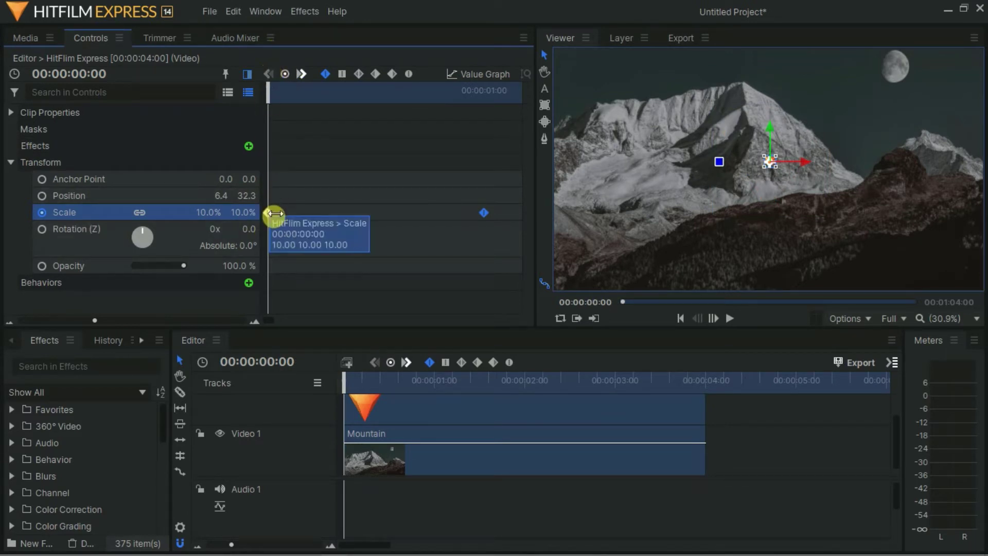
{"action": "left_click", "coordinate": [271, 213]}
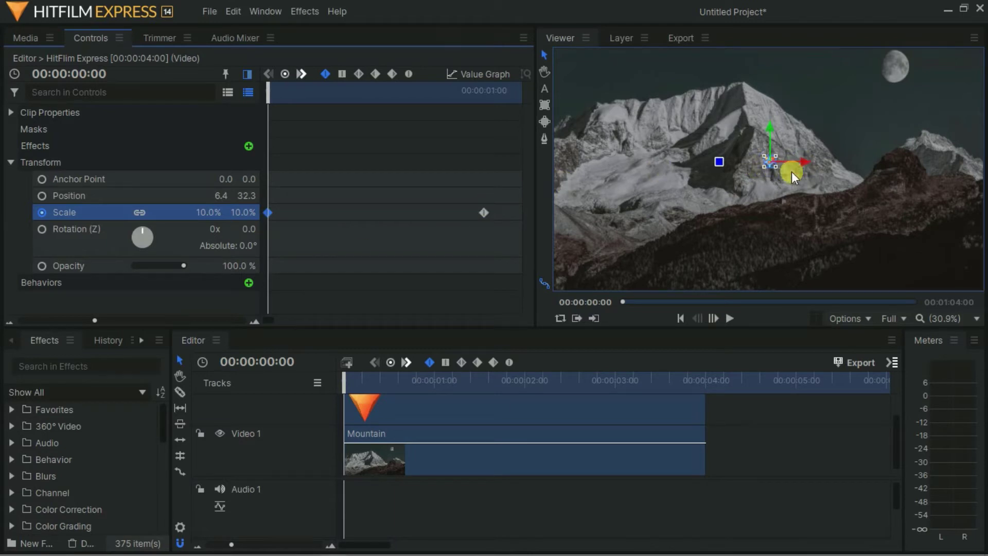
Set the Scale keyframe at 00:00:01:00 to constant interpolation and show the value graph with both keyframes in view.
{"action": "left_click", "coordinate": [485, 213]}
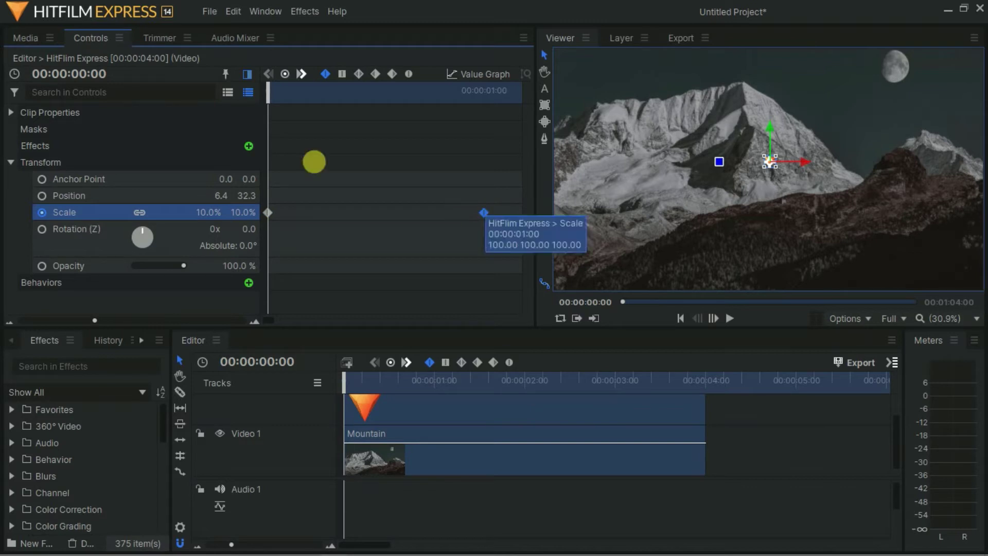
{"action": "left_click", "coordinate": [299, 73]}
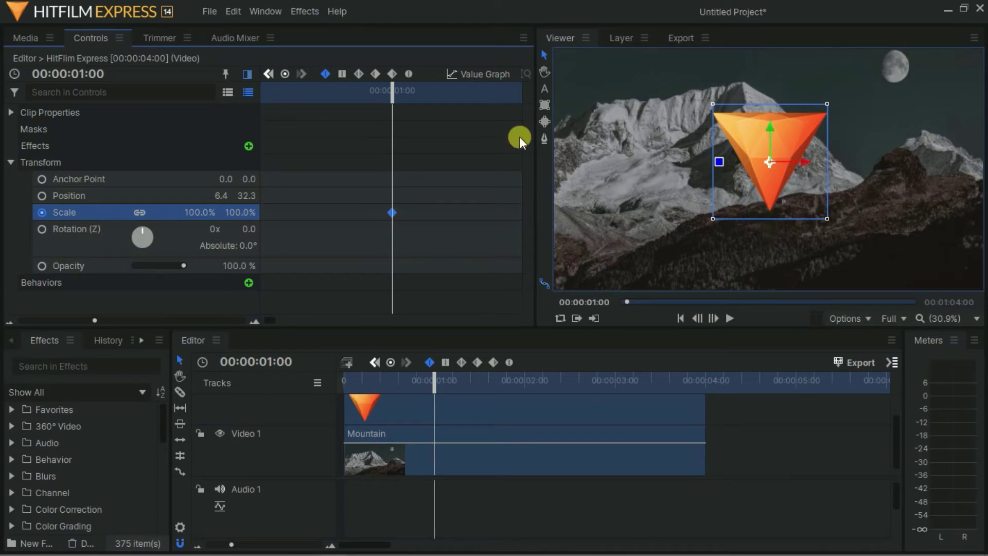
{"action": "left_click", "coordinate": [339, 73]}
{"action": "left_click", "coordinate": [450, 77]}
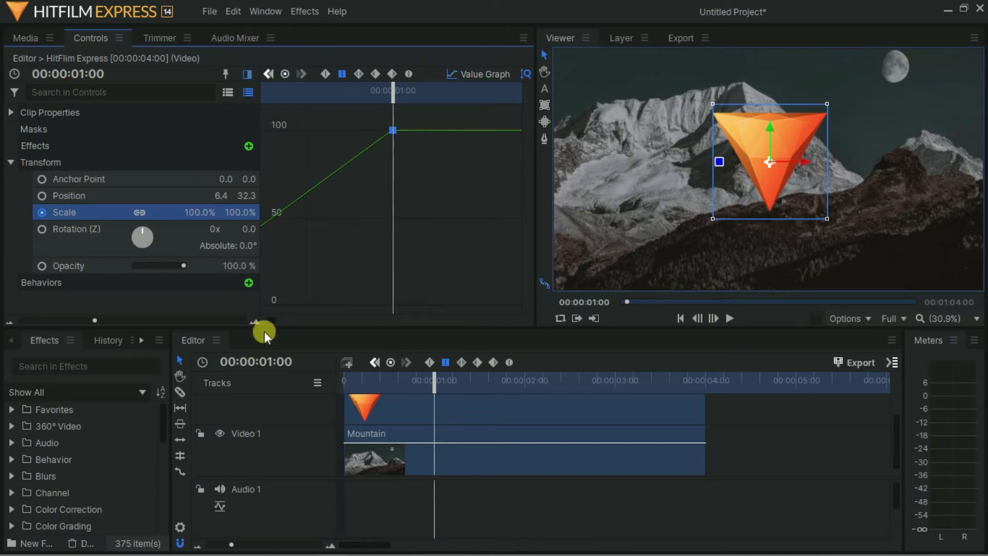
{"action": "left_click_drag", "start_coordinate": [269, 322], "coordinate": [265, 321]}
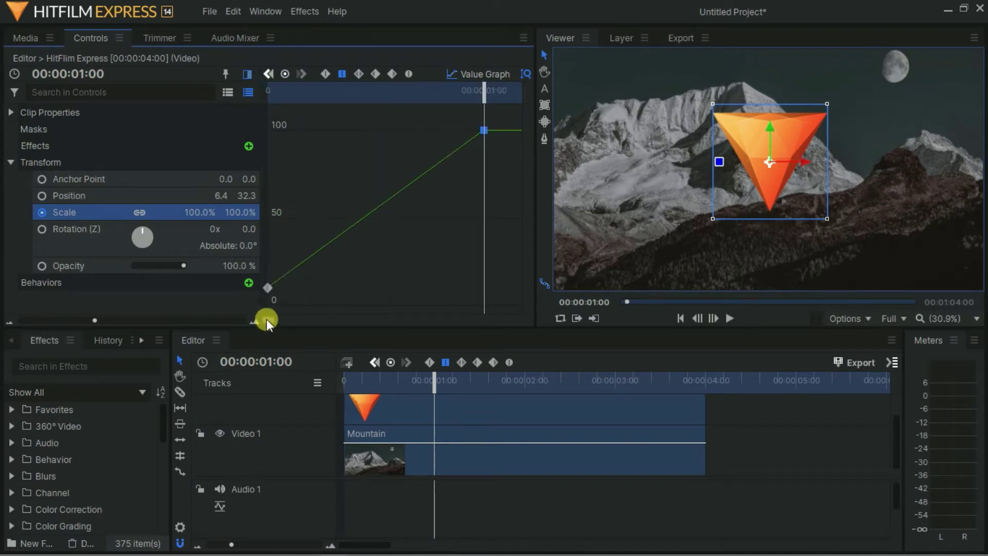
Apply smooth interpolation to the ending Scale keyframe and extend its curve handle far back toward the start.
{"action": "left_click", "coordinate": [270, 291]}
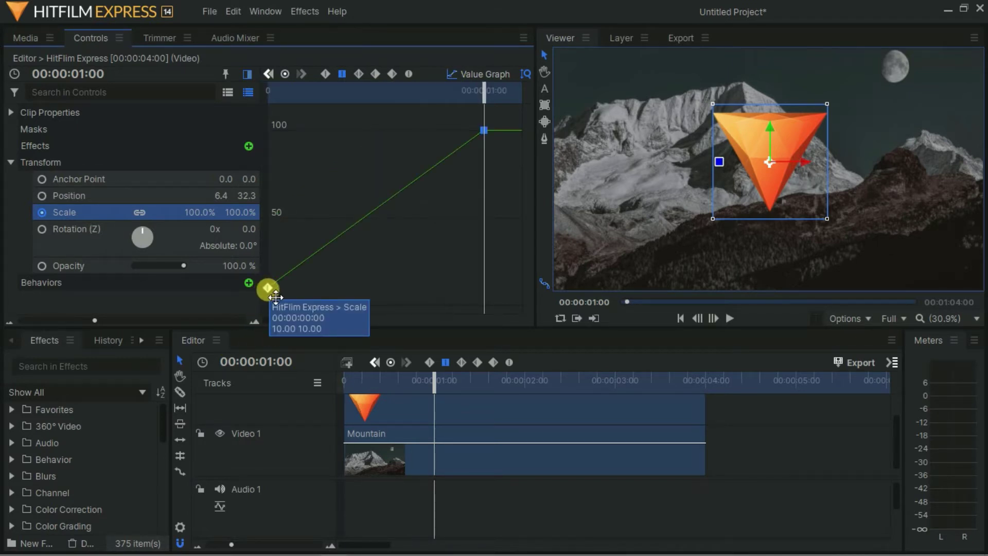
{"action": "left_click", "coordinate": [486, 133]}
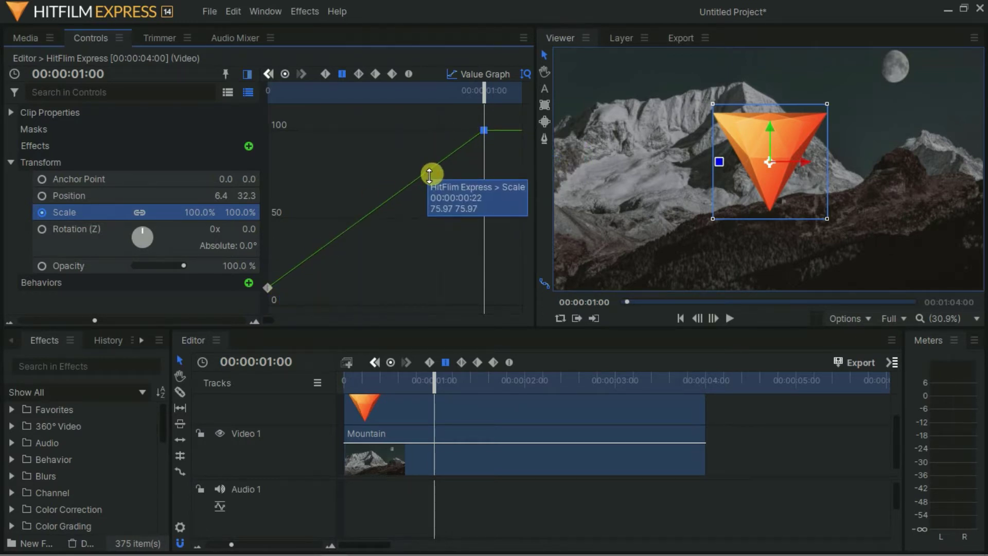
{"action": "left_click", "coordinate": [356, 71]}
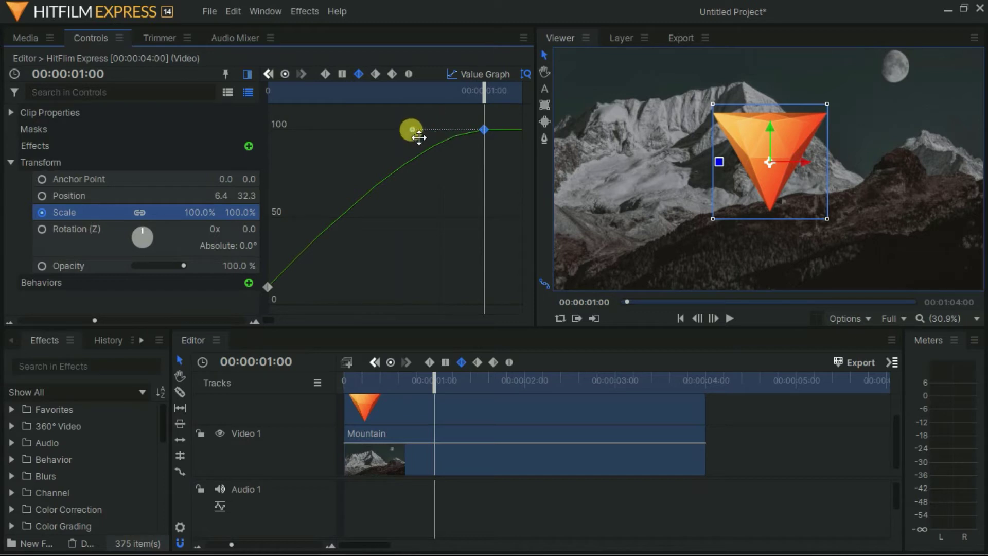
{"action": "left_click_drag", "start_coordinate": [419, 137], "coordinate": [309, 132]}
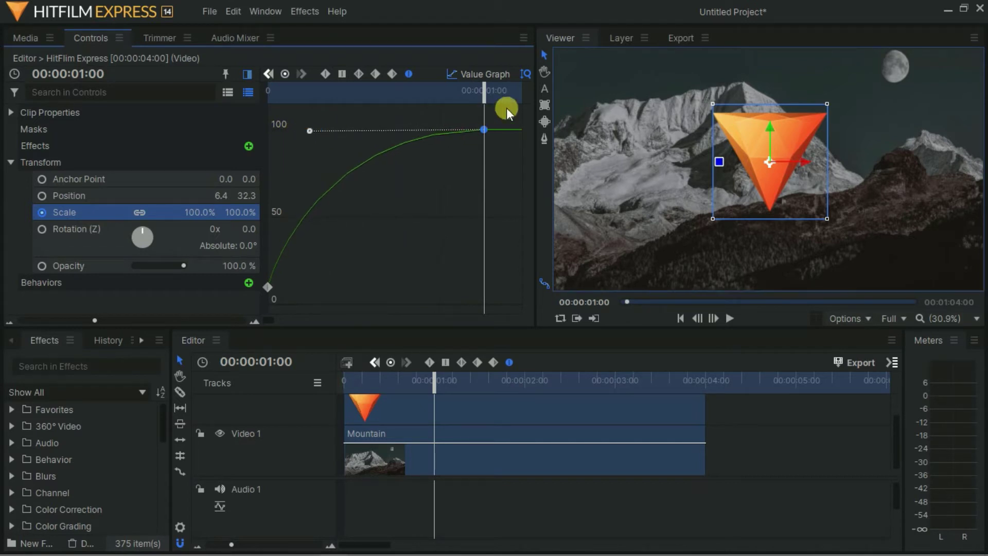
Apply smooth interpolation to both Scale keyframes and lengthen their handles inward to form a steeper S-shaped curve.
{"action": "left_click_drag", "start_coordinate": [502, 112], "coordinate": [254, 291]}
{"action": "left_click", "coordinate": [357, 72]}
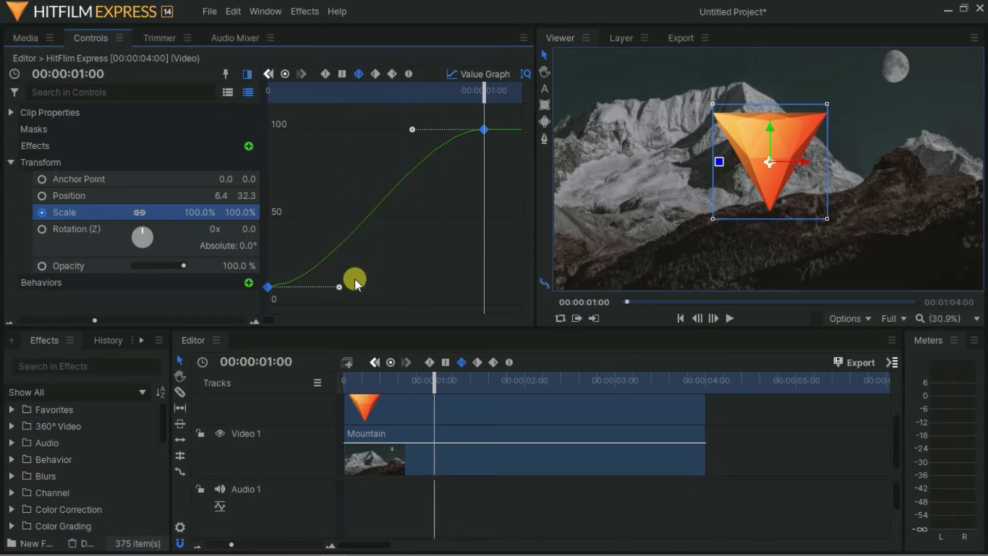
{"action": "left_click_drag", "start_coordinate": [340, 287], "coordinate": [377, 286]}
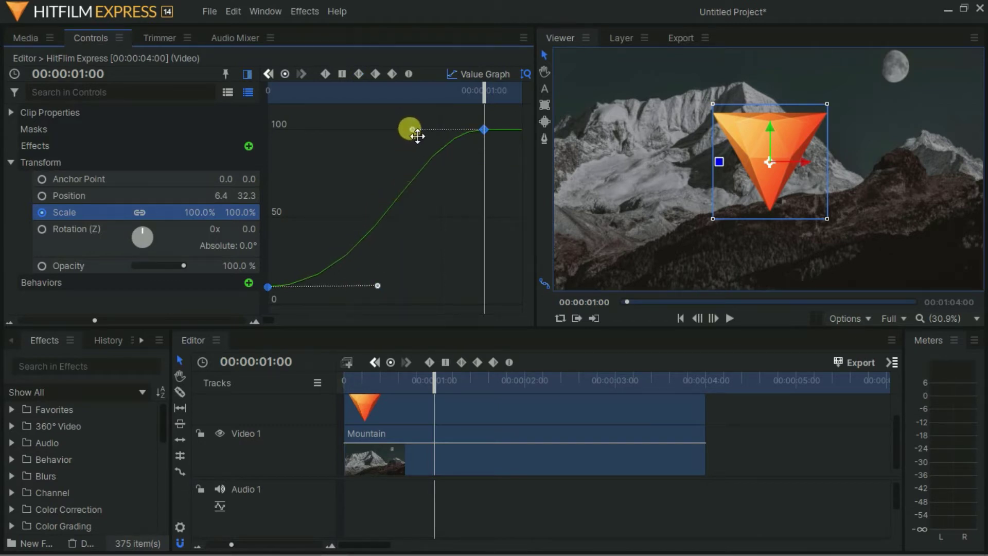
{"action": "left_click_drag", "start_coordinate": [407, 133], "coordinate": [353, 139]}
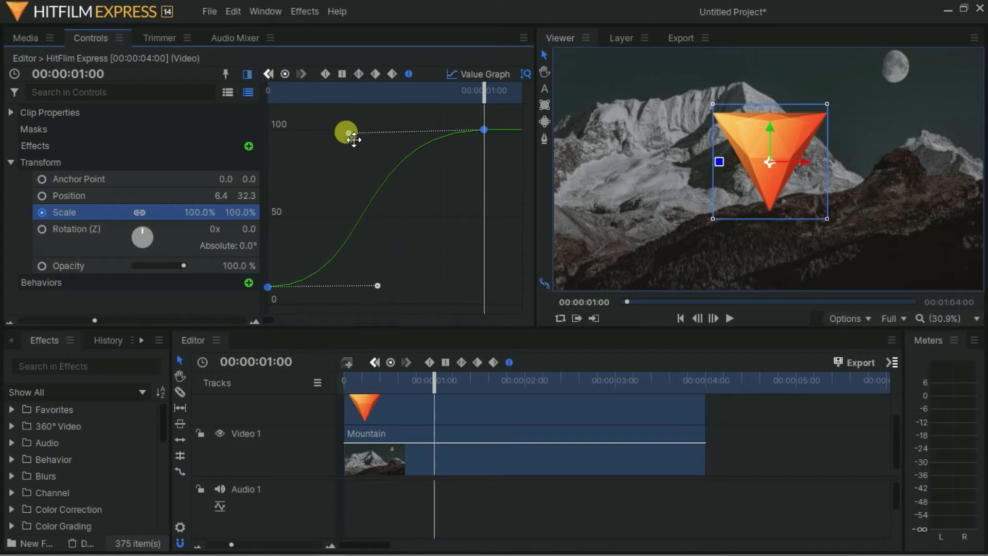
Play the eased scale animation from 00:00:00:00.
{"action": "left_click", "coordinate": [488, 96]}
{"action": "left_click_drag", "start_coordinate": [488, 96], "coordinate": [8, 230]}
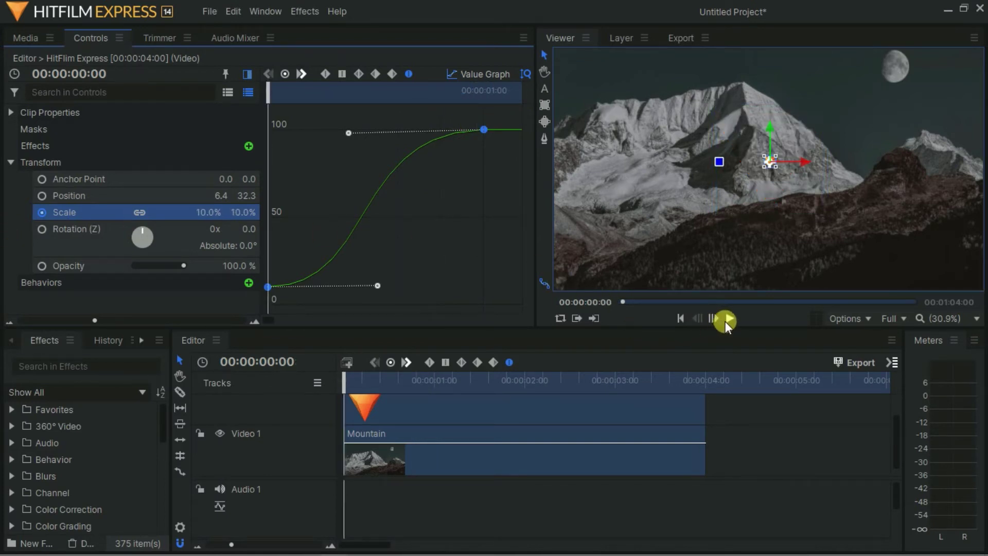
{"action": "left_click", "coordinate": [725, 320]}
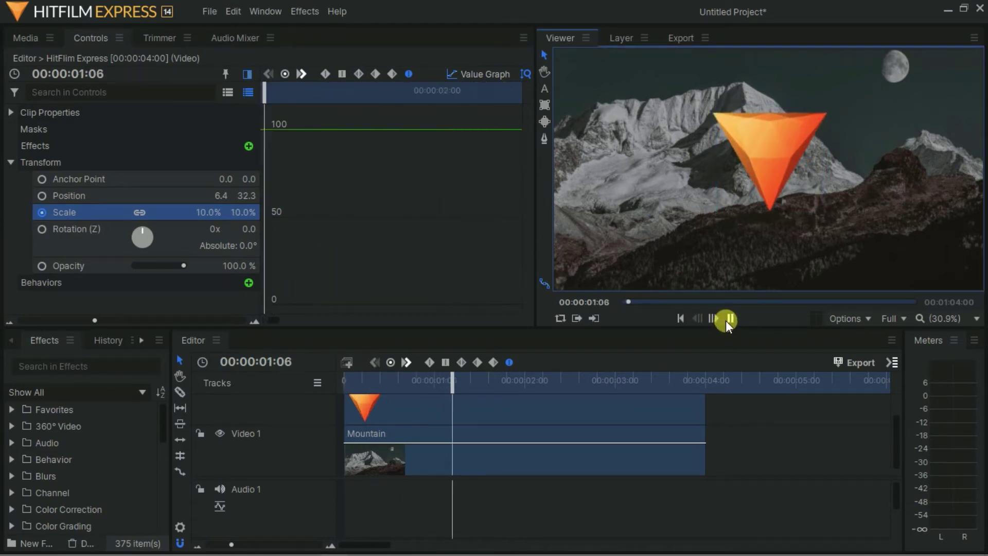
Stop playback and apply Smooth In interpolation to the starting Scale keyframe, keeping the curved approach into the ending keyframe.
{"action": "left_click", "coordinate": [726, 320]}
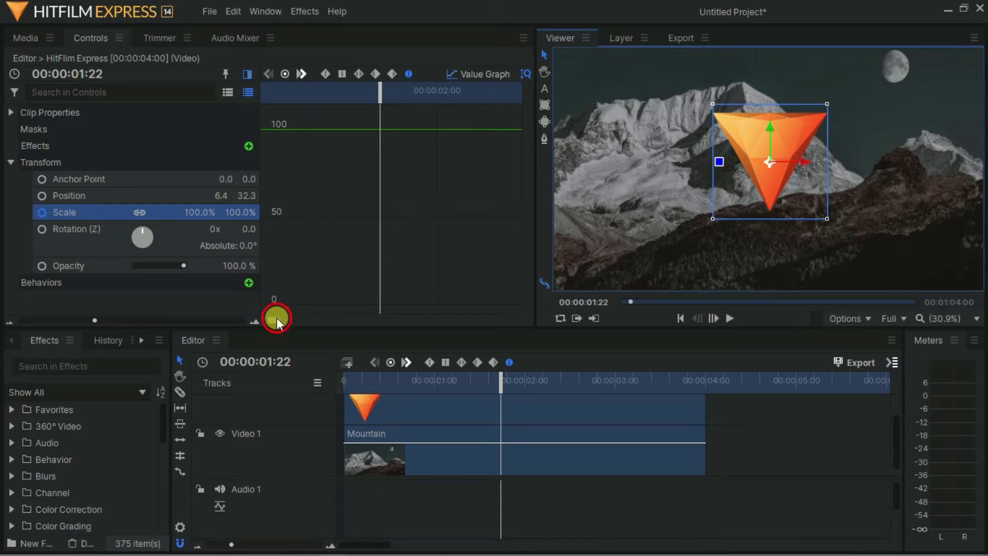
{"action": "left_click_drag", "start_coordinate": [276, 320], "coordinate": [227, 322]}
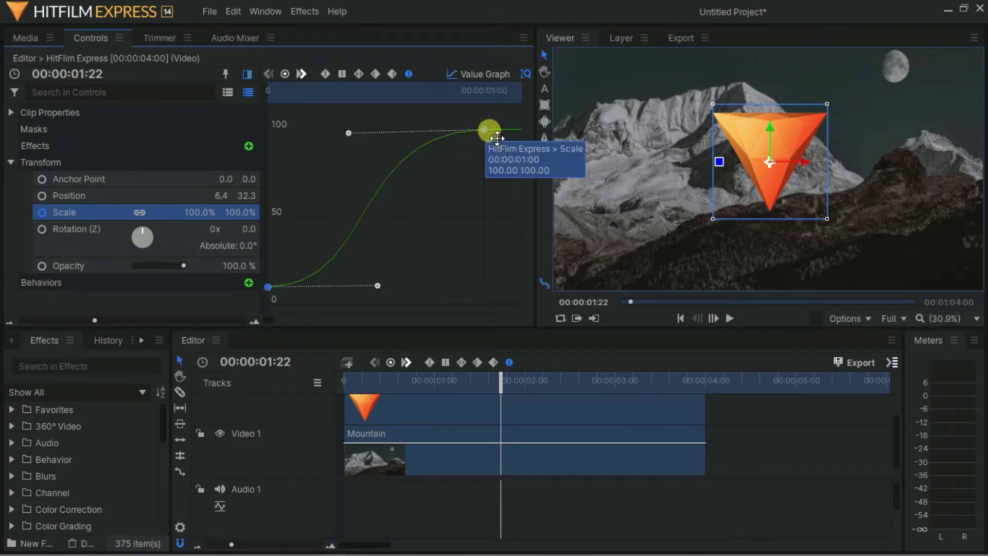
{"action": "left_click", "coordinate": [502, 166]}
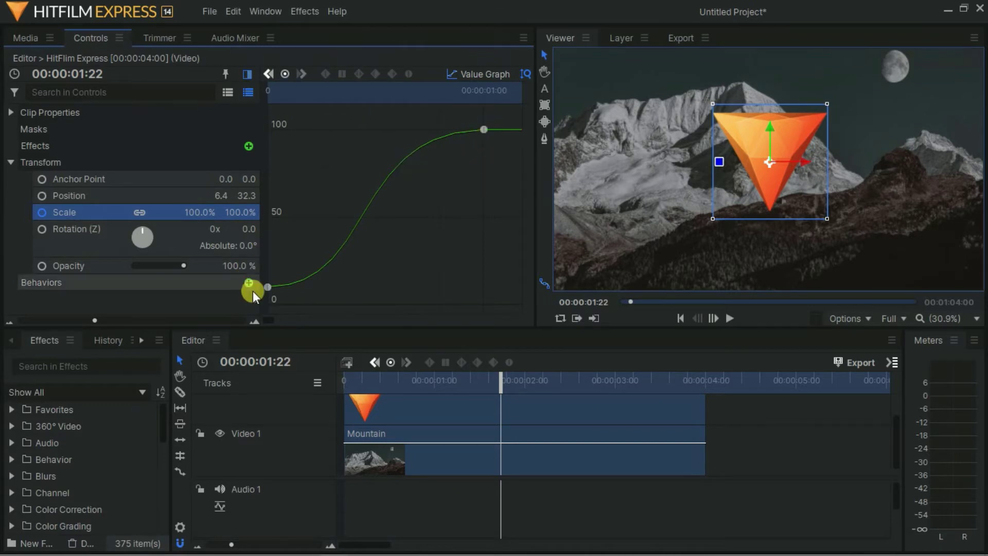
{"action": "left_click", "coordinate": [268, 287]}
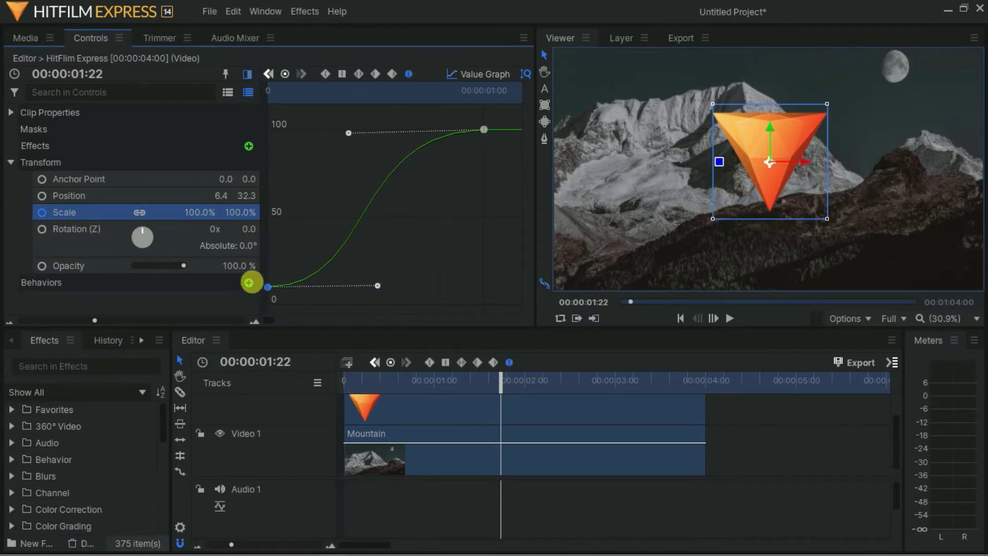
{"action": "left_click", "coordinate": [376, 74]}
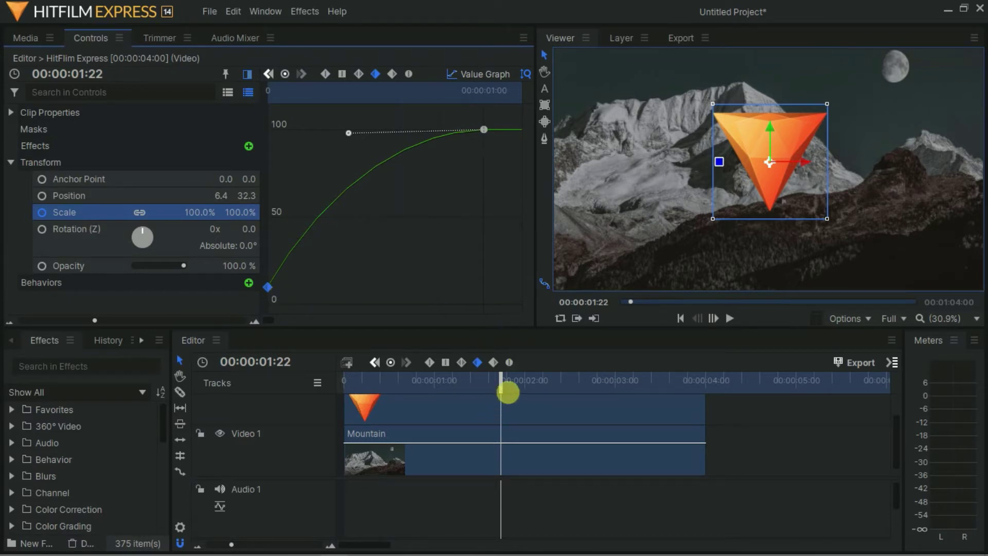
Play the scale animation from 00:00:00:00 to just past the ending keyframe.
{"action": "left_click_drag", "start_coordinate": [508, 392], "coordinate": [3, 465]}
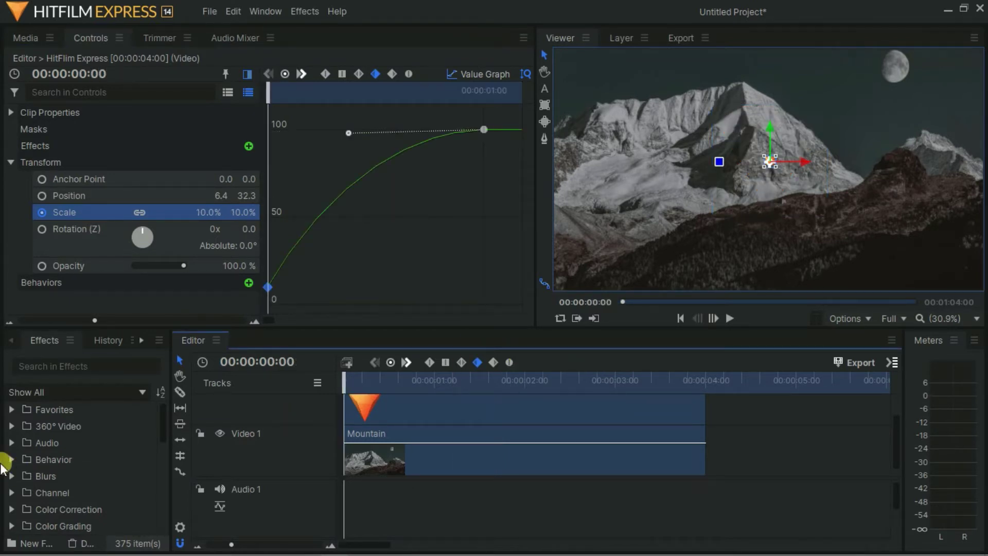
{"action": "key", "text": "space"}
{"action": "key", "text": "space"}
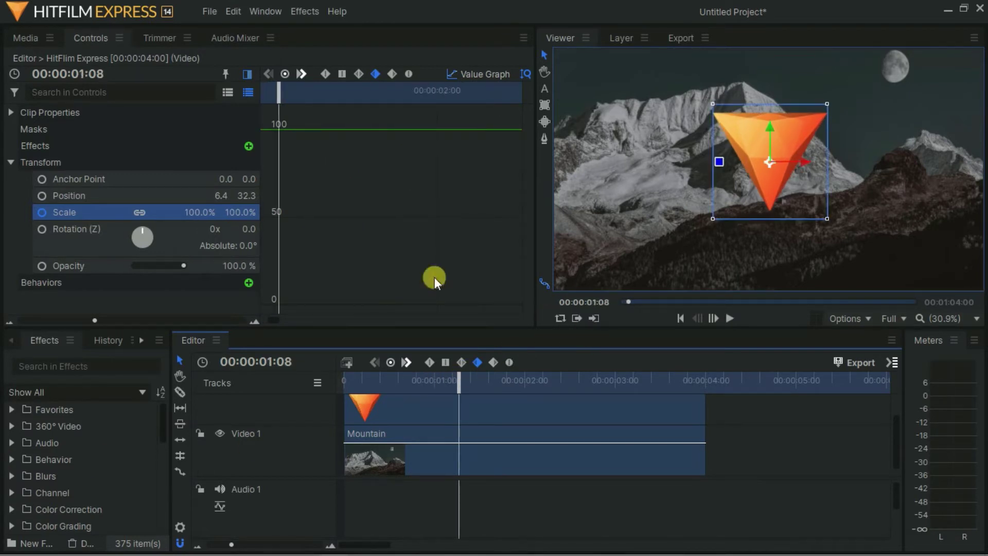
Return the playhead to 00:00:00:00 and apply Smooth Out interpolation to the Scale keyframe at 00:00:01:00.
{"action": "left_click_drag", "start_coordinate": [280, 95], "coordinate": [24, 114]}
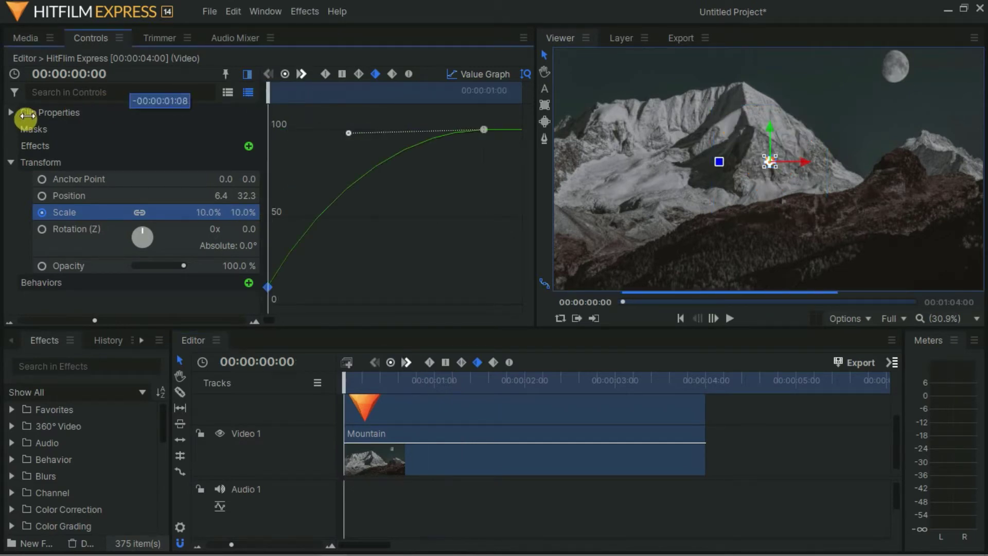
{"action": "left_click", "coordinate": [483, 130]}
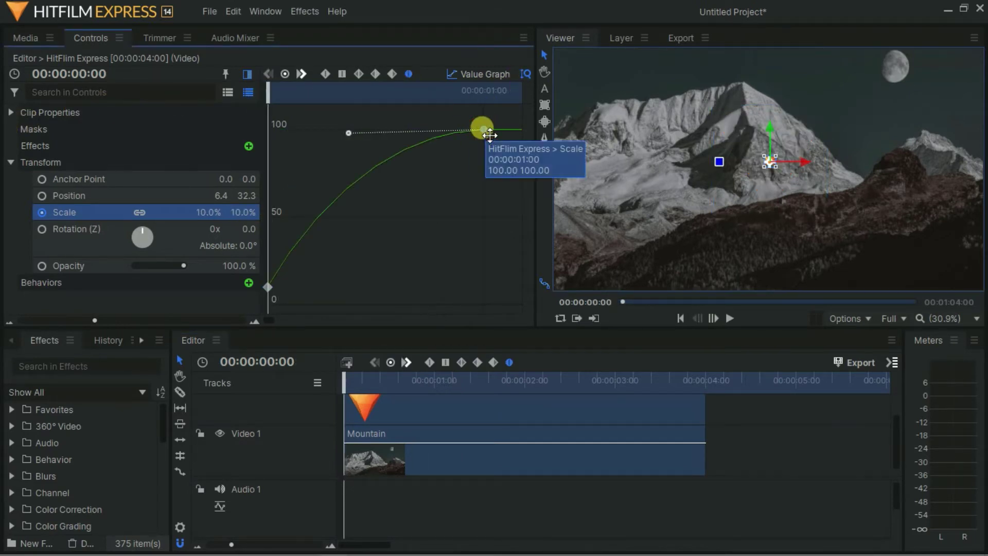
{"action": "left_click", "coordinate": [391, 73]}
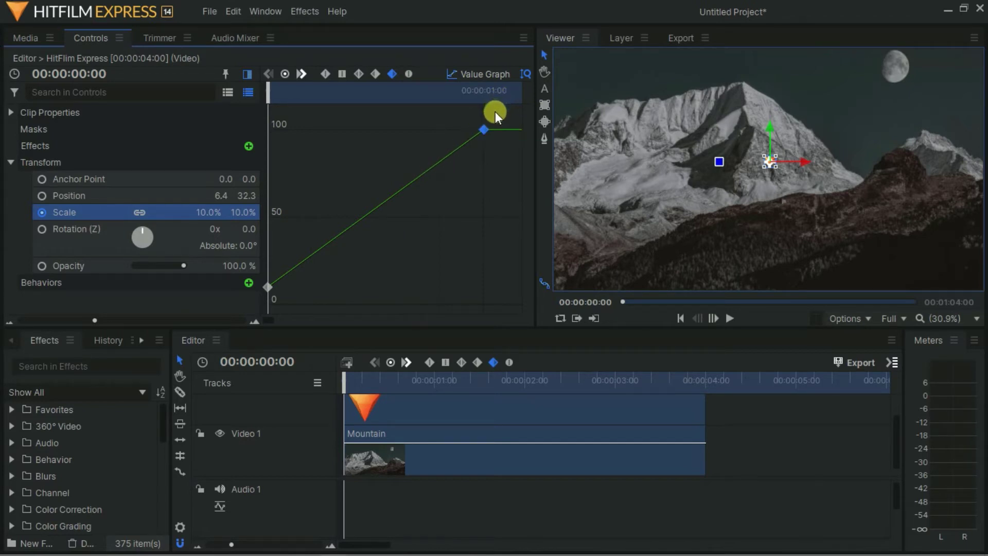
Apply Manual Bezier interpolation to both Scale keyframes with handles lengthened inward for a steep S-curve, and play the animation.
{"action": "left_click_drag", "start_coordinate": [495, 111], "coordinate": [233, 291]}
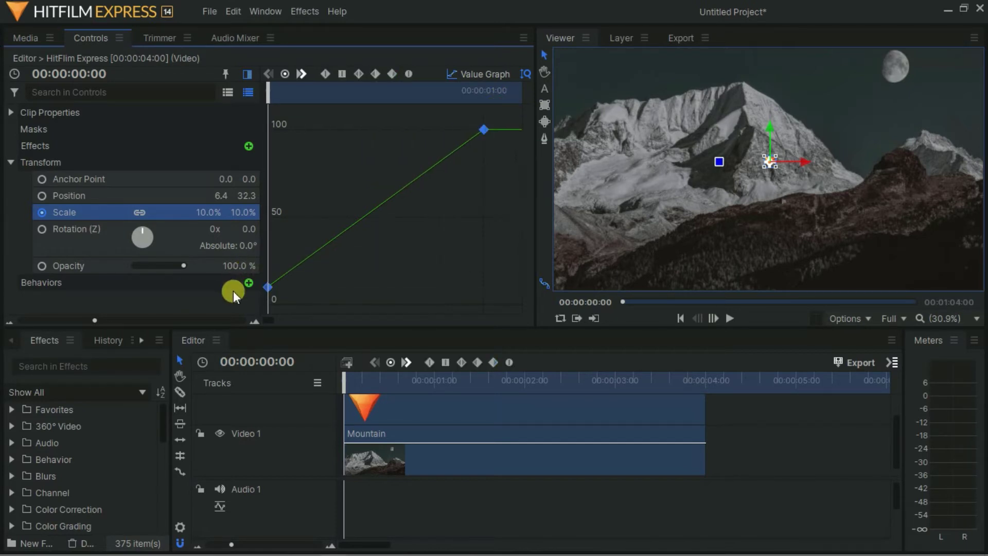
{"action": "left_click", "coordinate": [406, 72]}
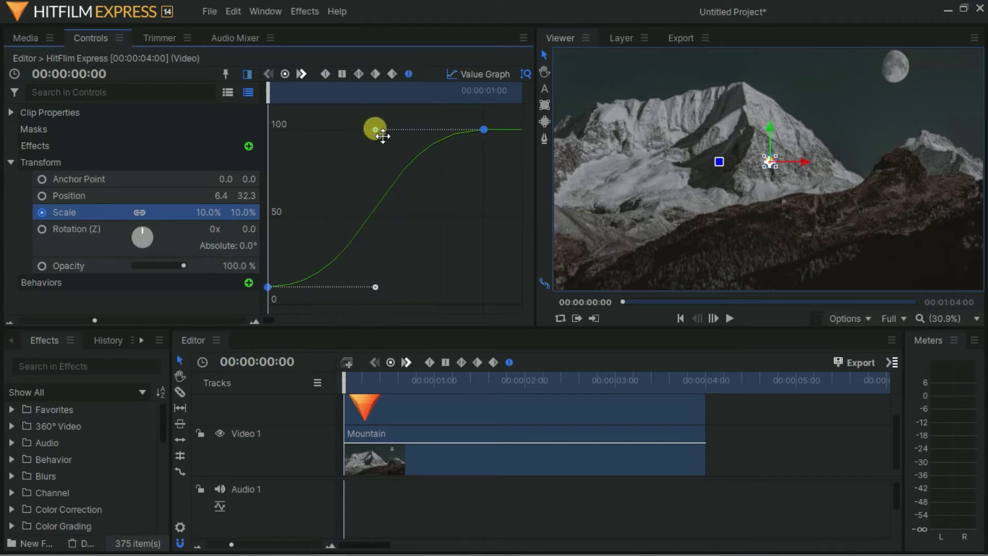
{"action": "left_click_drag", "start_coordinate": [376, 129], "coordinate": [309, 133]}
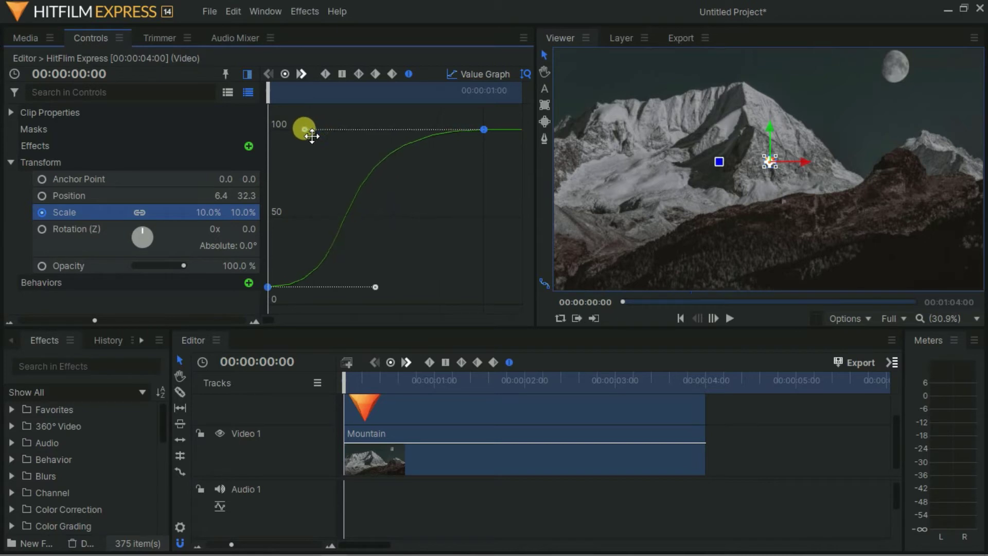
{"action": "left_click_drag", "start_coordinate": [383, 289], "coordinate": [497, 295]}
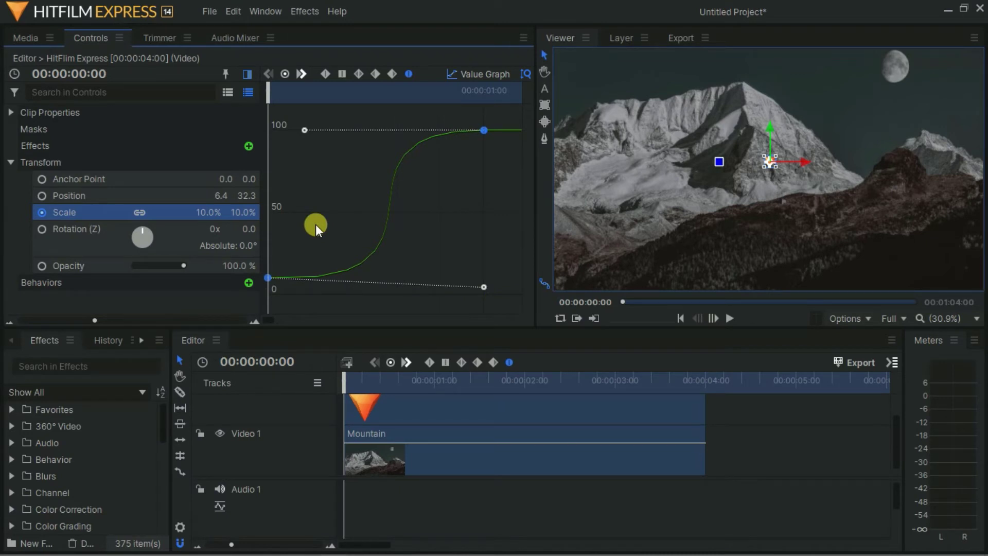
{"action": "key", "text": "space"}
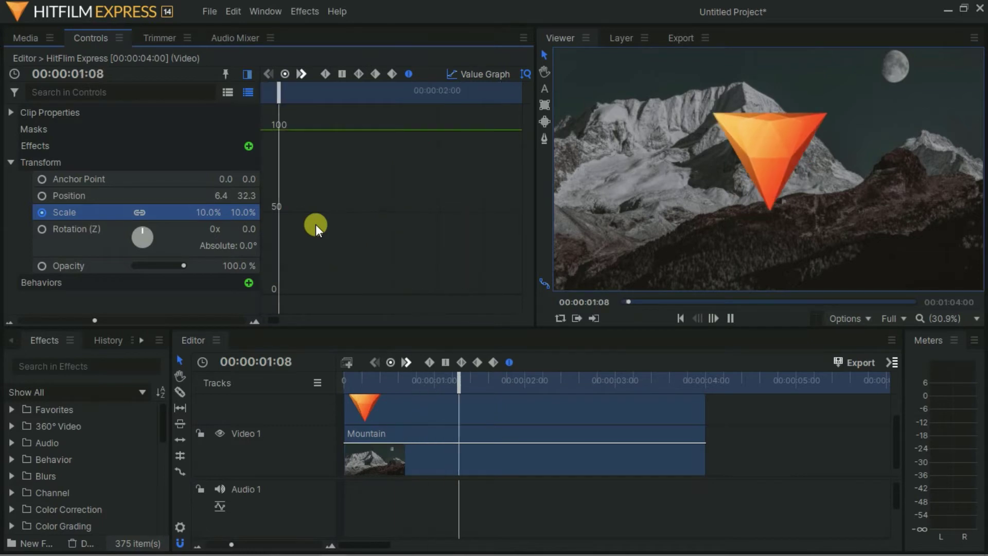
{"action": "key", "text": "space"}
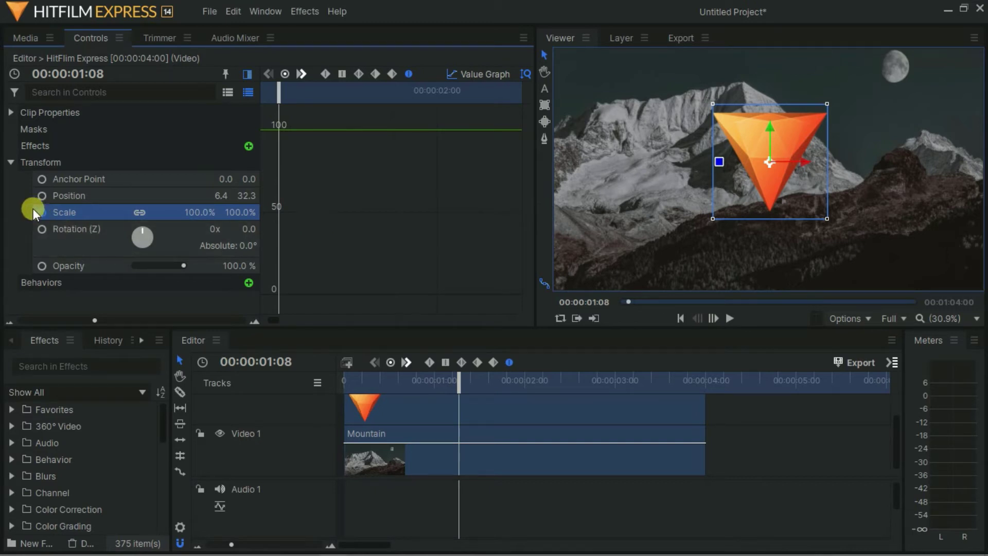
Remove the Scale keyframes and turn on keyframing for Rotation (Z) with a 0.0° keyframe at 00:00:00:00.
{"action": "left_click", "coordinate": [38, 231]}
{"action": "key", "text": "Home"}
{"action": "left_click", "coordinate": [42, 228]}
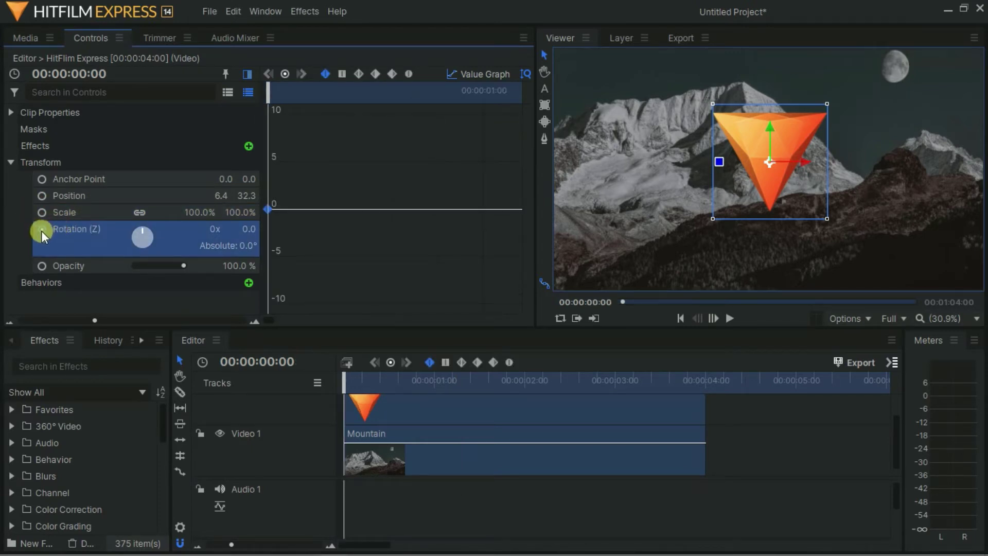
{"action": "mouse_move", "coordinate": [276, 220]}
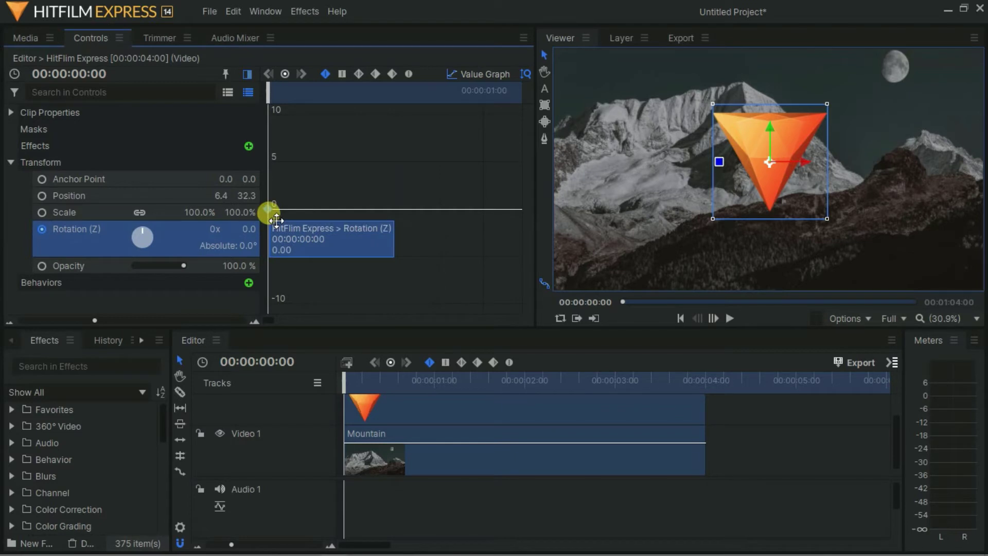
Set Rotation (Z) to 360° at 00:00:01:00 so the logo makes one full turn.
{"action": "left_click", "coordinate": [433, 384]}
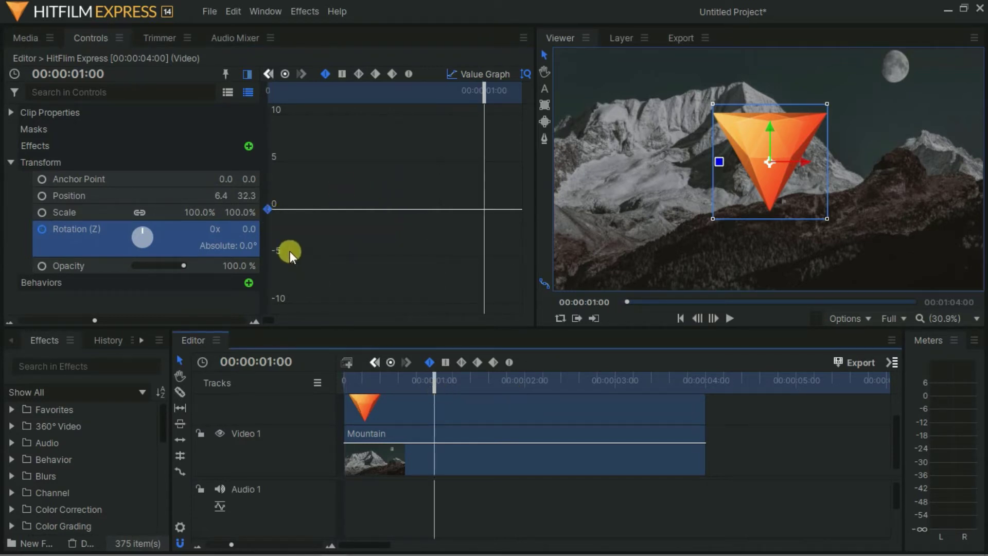
{"action": "left_click", "coordinate": [253, 230]}
{"action": "left_click_drag", "start_coordinate": [253, 230], "coordinate": [349, 229]}
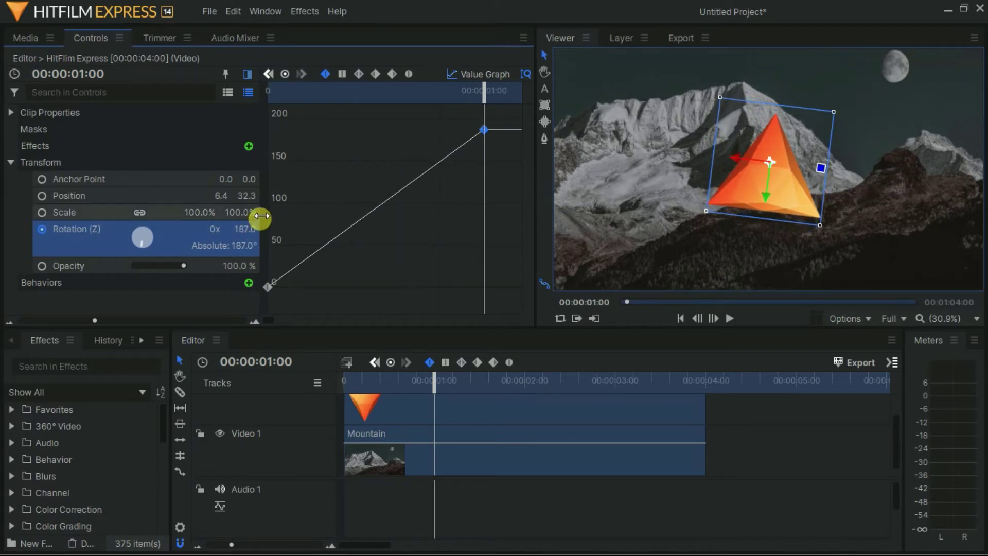
{"action": "left_click", "coordinate": [251, 233]}
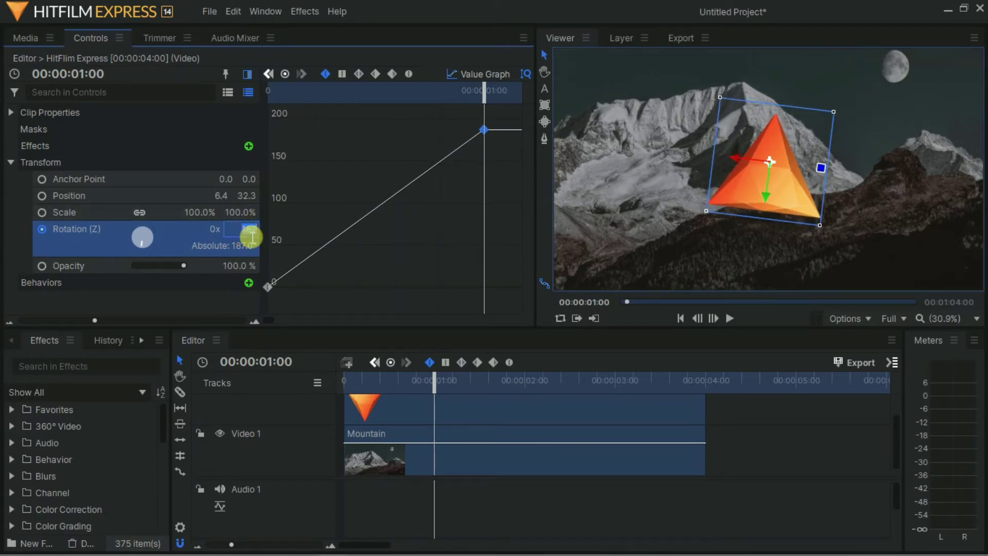
{"action": "type", "text": "360"}
{"action": "key", "text": "Return"}
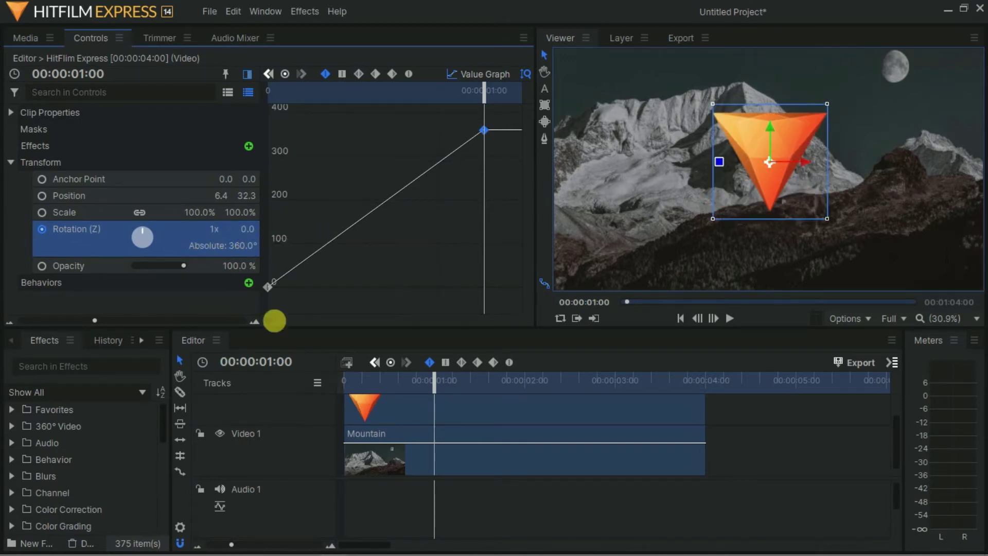
Play the logo's rotation animation from 00:00:00:00 and stop it after the full turn.
{"action": "left_click_drag", "start_coordinate": [436, 391], "coordinate": [22, 393]}
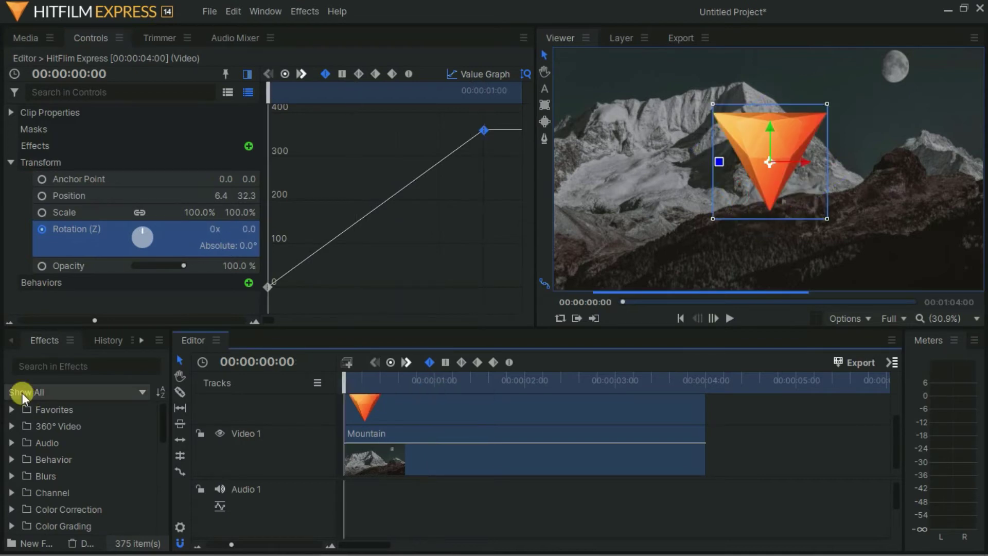
{"action": "left_click", "coordinate": [726, 319]}
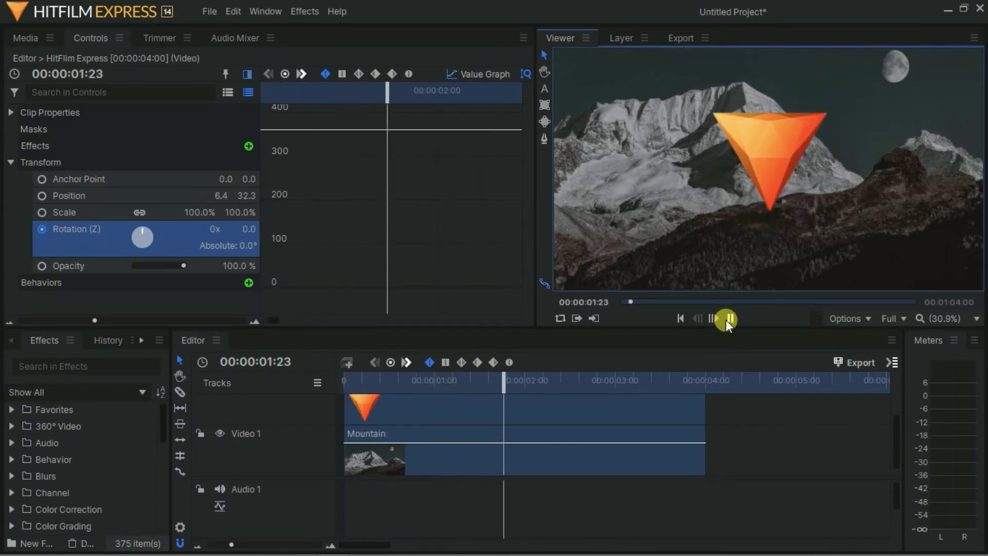
{"action": "left_click", "coordinate": [725, 319]}
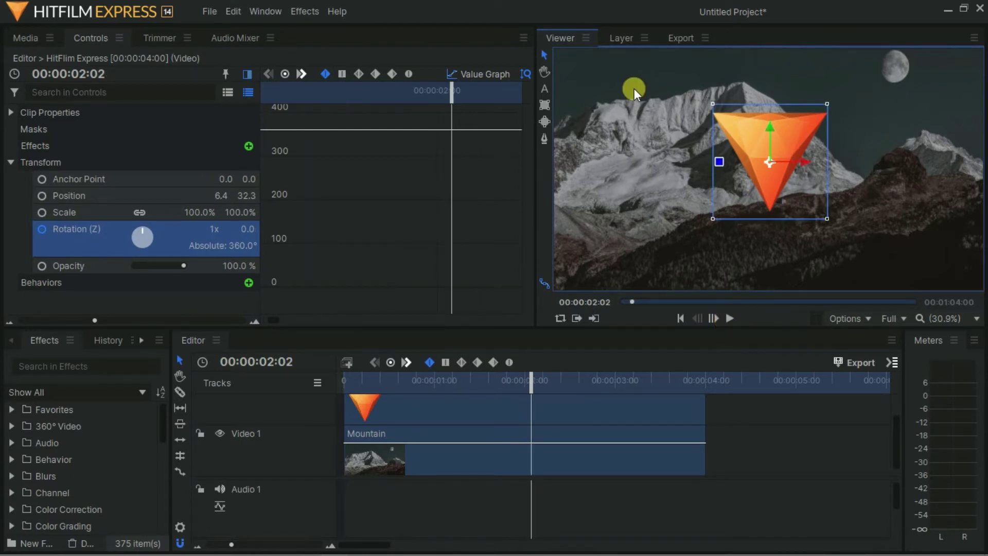
Apply Manual Bezier interpolation to both Rotation (Z) keyframes, lengthen their handles inward into a steep S-curve, and play the result.
{"action": "left_click_drag", "start_coordinate": [455, 92], "coordinate": [3, 163]}
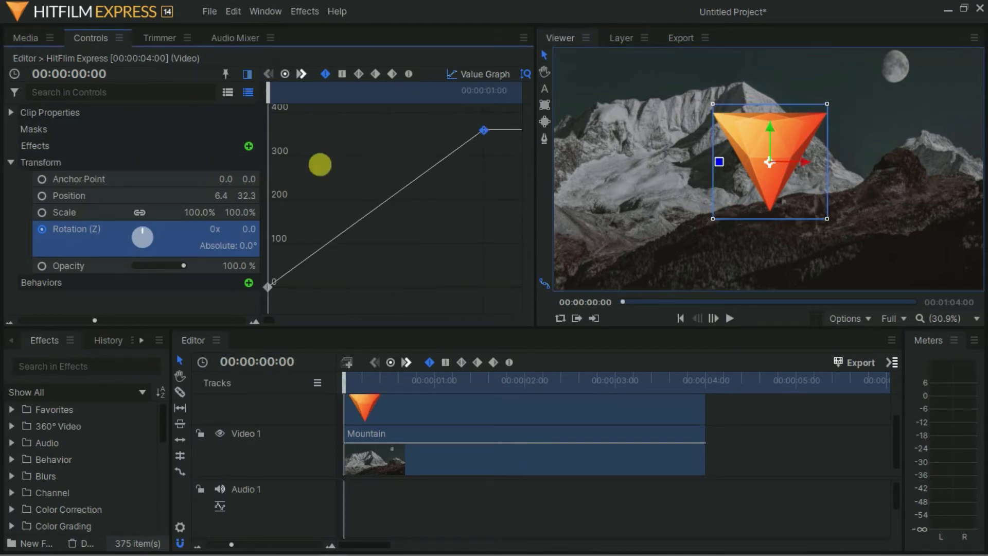
{"action": "left_click_drag", "start_coordinate": [490, 111], "coordinate": [259, 294]}
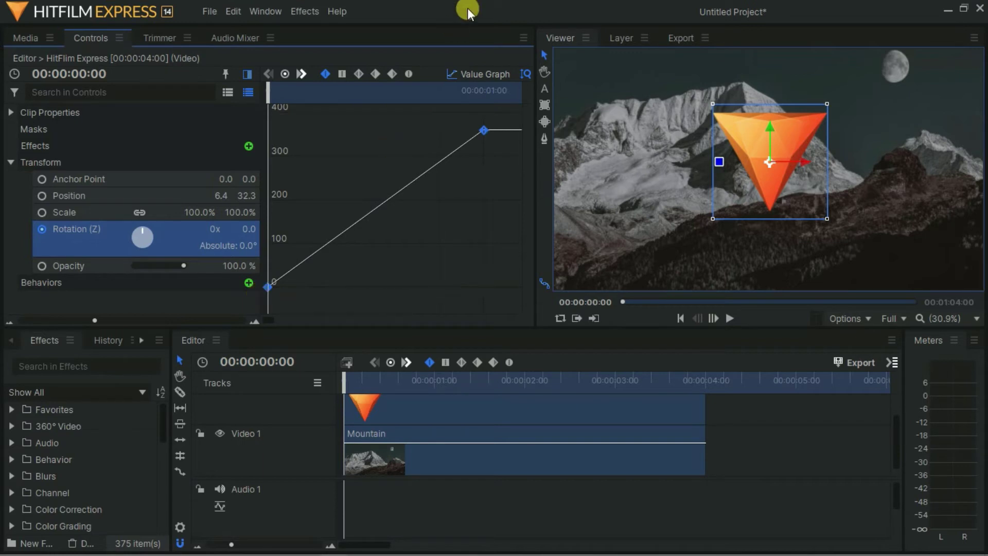
{"action": "left_click", "coordinate": [408, 74]}
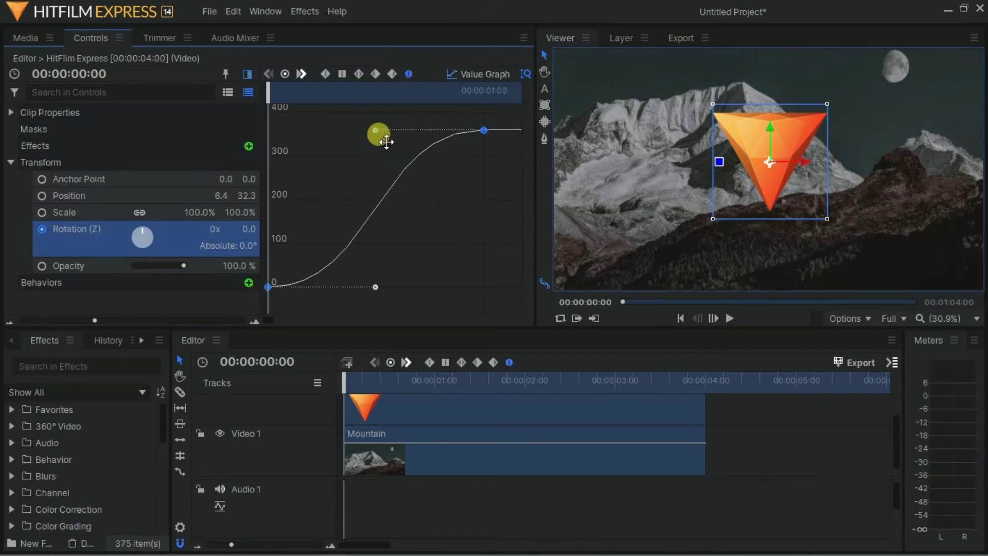
{"action": "left_click_drag", "start_coordinate": [377, 133], "coordinate": [285, 141]}
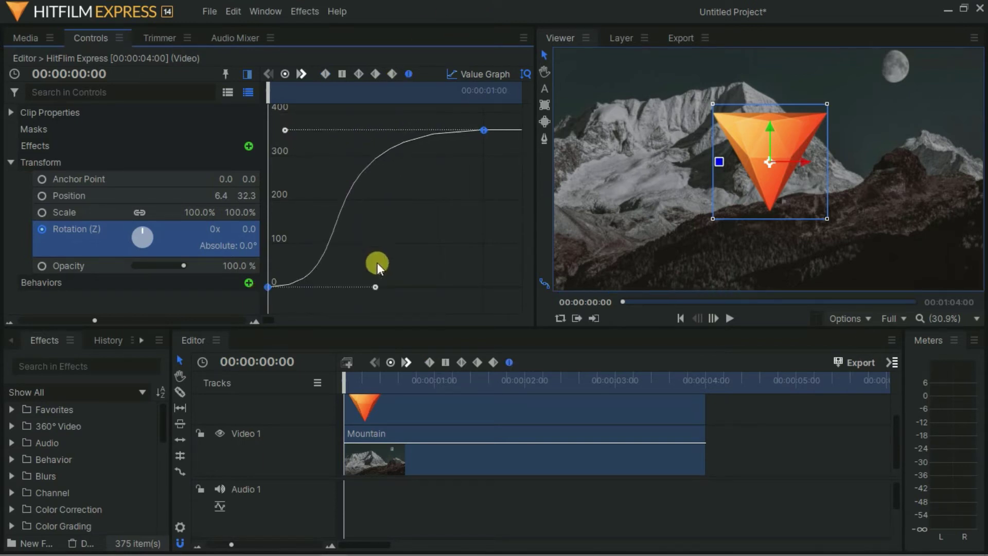
{"action": "left_click_drag", "start_coordinate": [377, 288], "coordinate": [468, 287]}
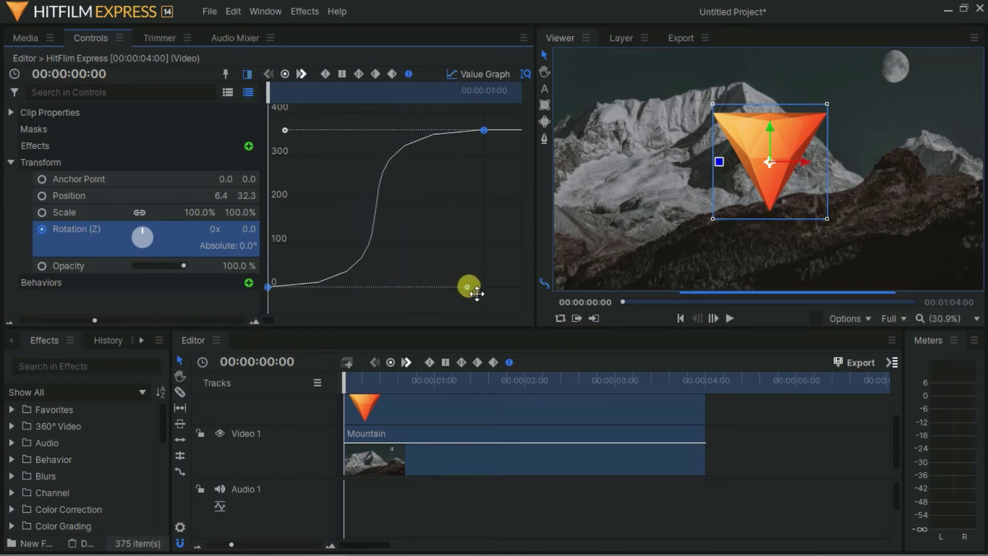
{"action": "key", "text": "space"}
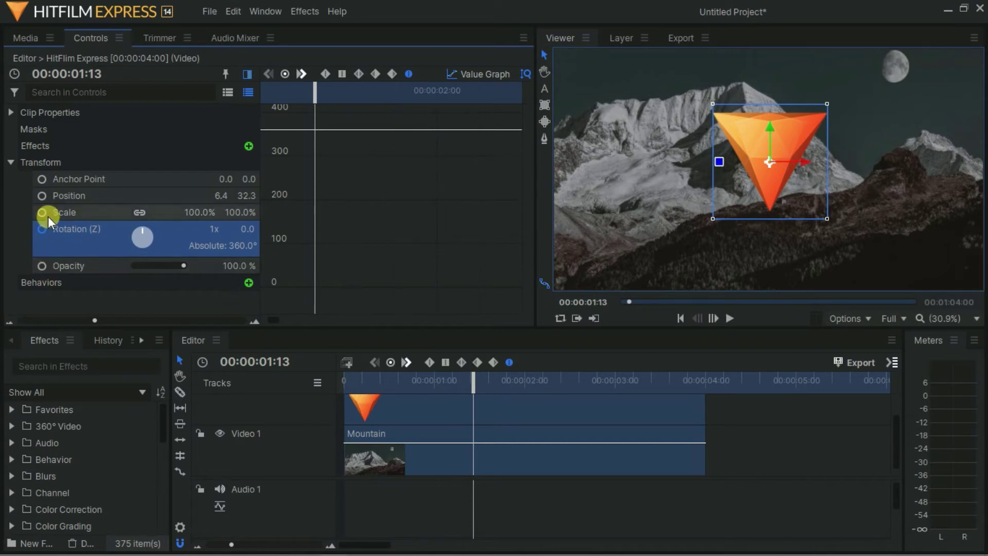
Turn off keyframing for Rotation (Z) and return the playhead to 00:00:00:00 with Opacity selected and free of keyframes.
{"action": "left_click", "coordinate": [40, 227]}
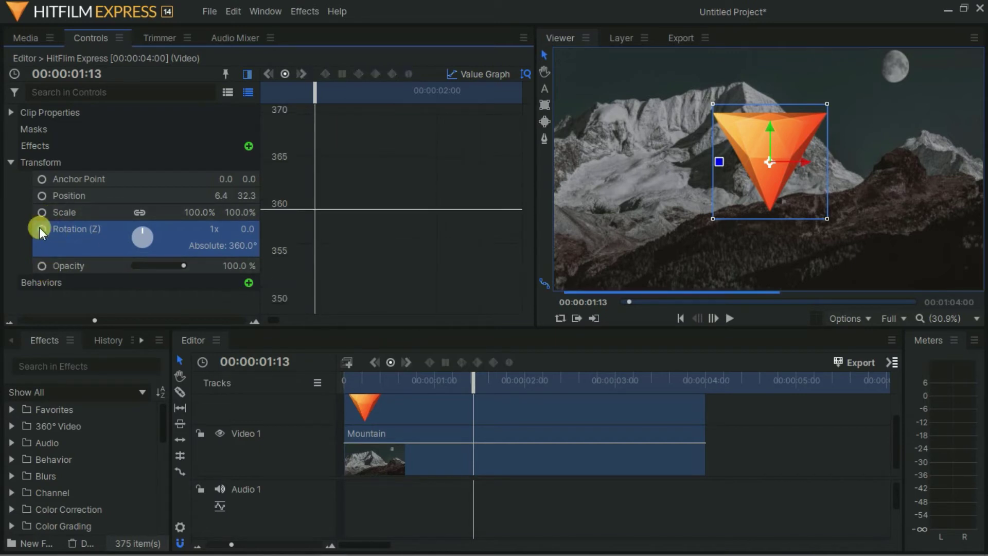
{"action": "left_click", "coordinate": [41, 265]}
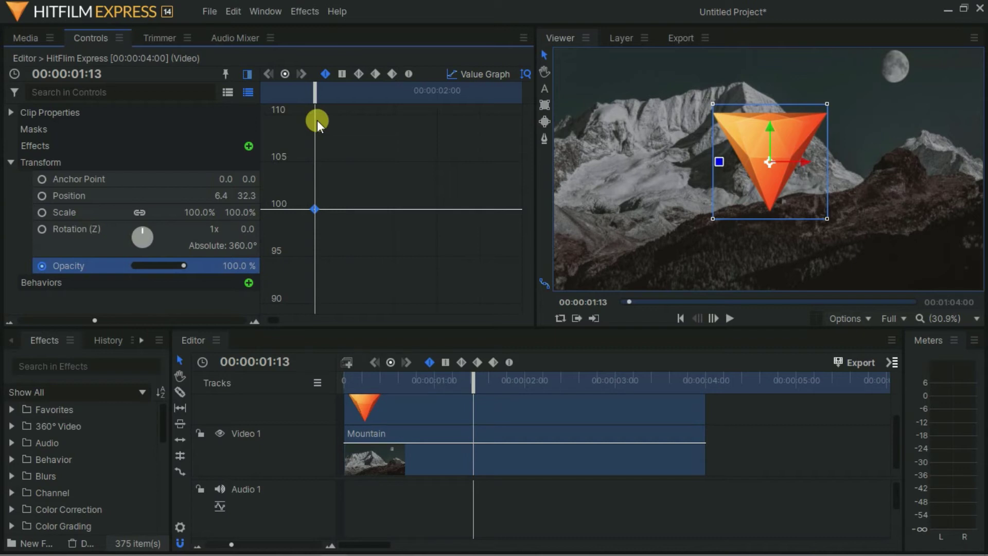
{"action": "left_click", "coordinate": [46, 265]}
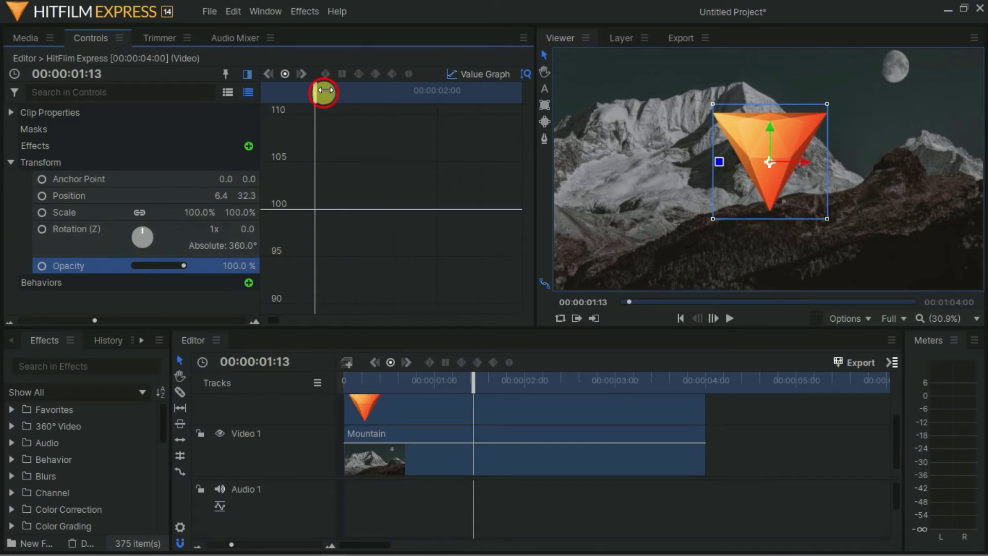
{"action": "left_click_drag", "start_coordinate": [324, 90], "coordinate": [203, 103]}
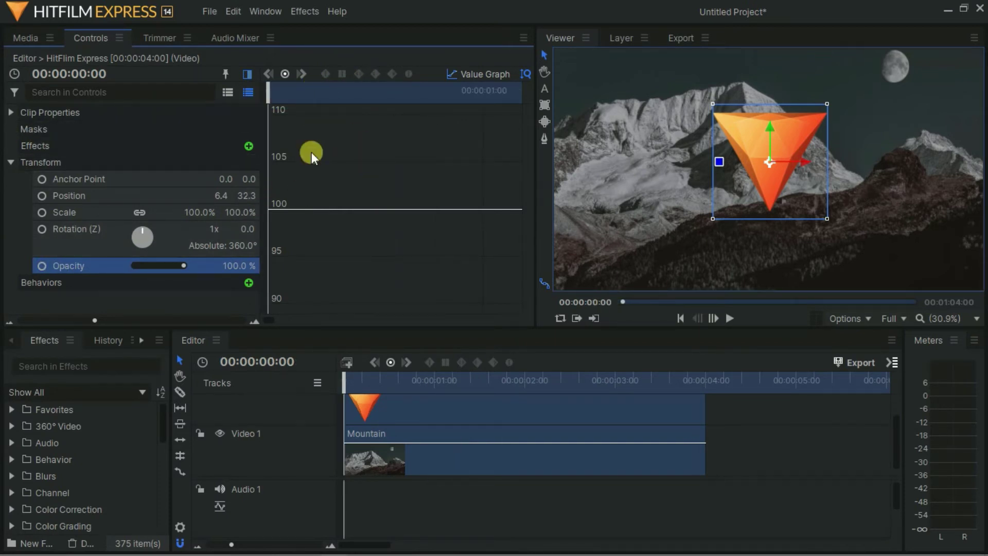
Keyframe the logo's Opacity to fade in from 0% at 00:00:00:00 to 100% at 00:00:00:29.
{"action": "left_click", "coordinate": [43, 265]}
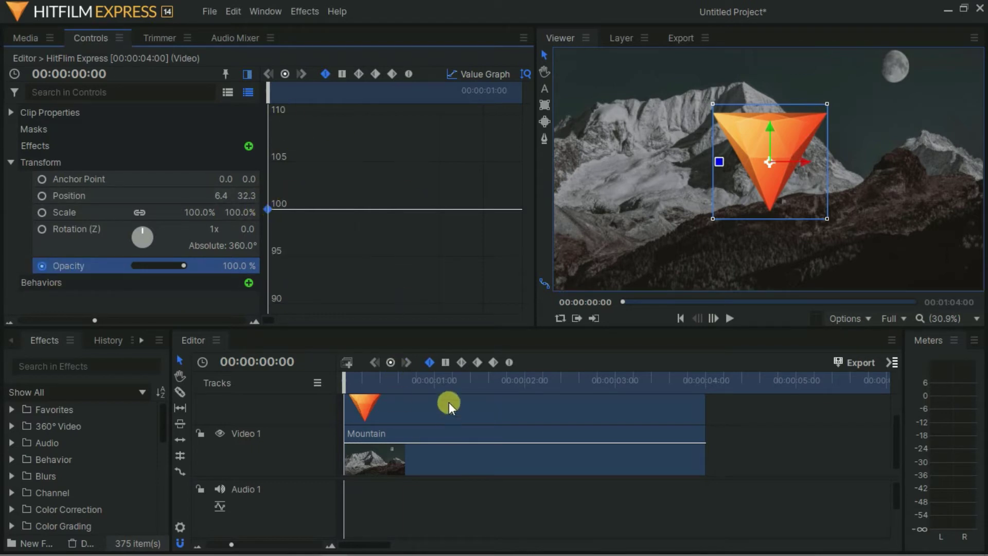
{"action": "left_click", "coordinate": [431, 381]}
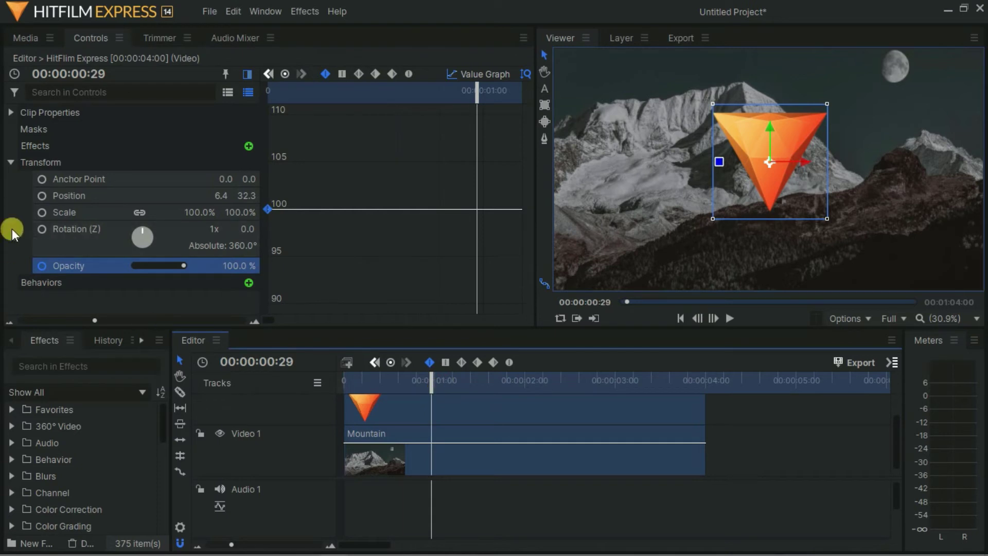
{"action": "left_click", "coordinate": [183, 266]}
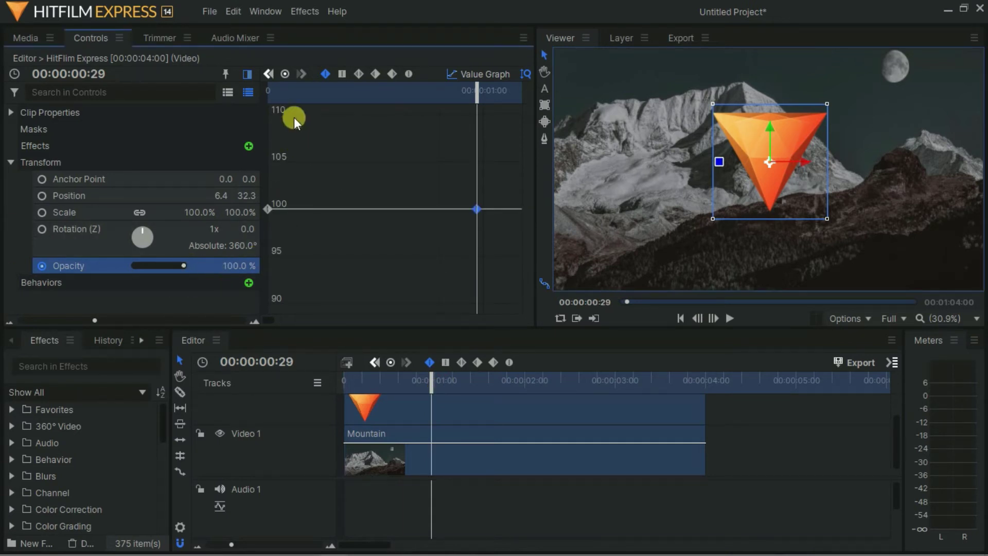
{"action": "left_click", "coordinate": [270, 73]}
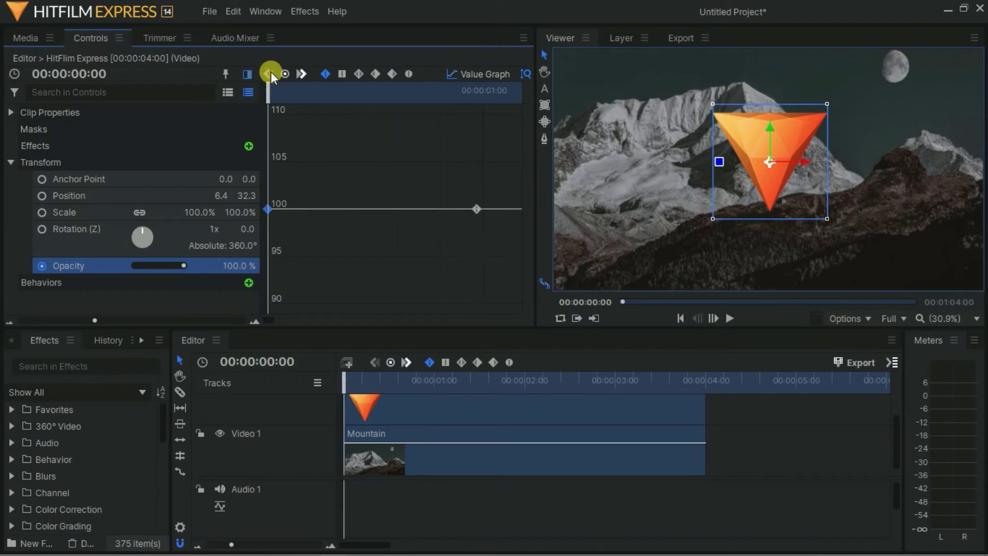
{"action": "left_click_drag", "start_coordinate": [183, 267], "coordinate": [48, 267]}
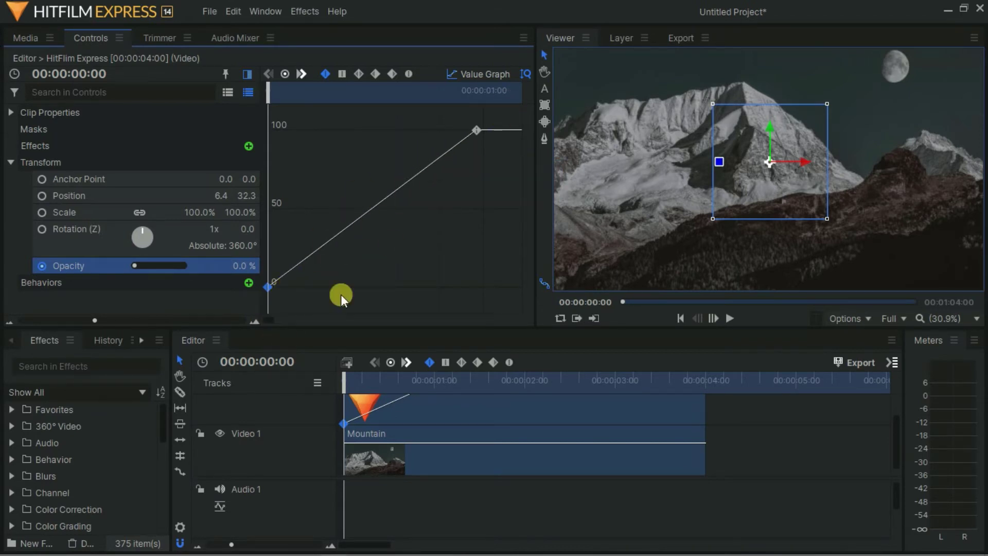
Smooth both Opacity keyframes, lengthen their handles inward into a steep S-curve, and play the fade-in.
{"action": "left_click", "coordinate": [477, 127]}
{"action": "left_click", "coordinate": [409, 72]}
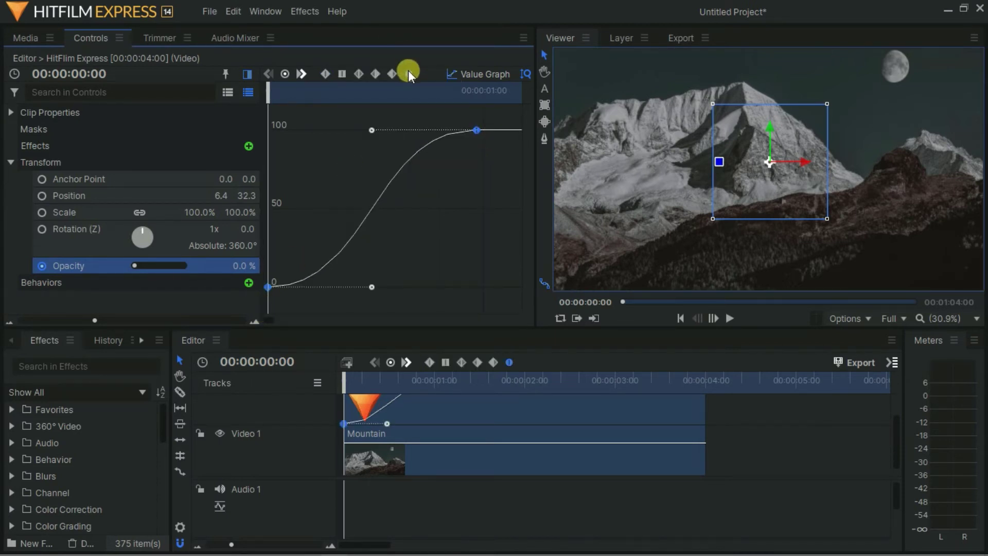
{"action": "left_click", "coordinate": [358, 73]}
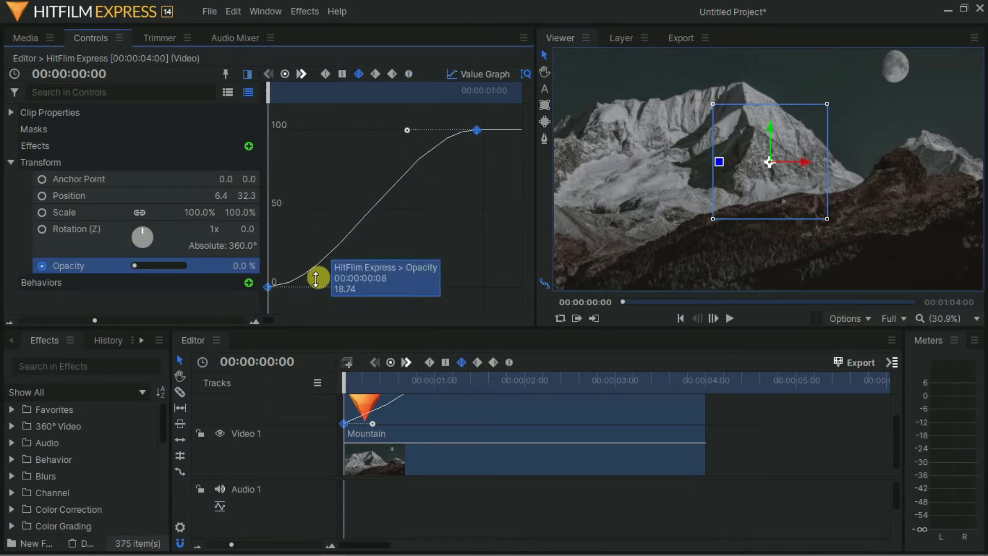
{"action": "left_click_drag", "start_coordinate": [408, 129], "coordinate": [243, 121]}
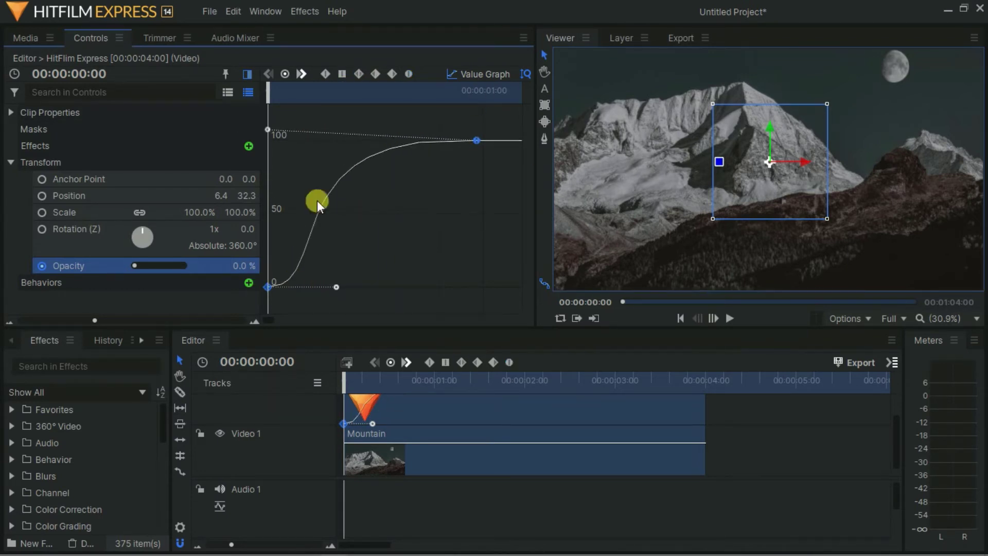
{"action": "left_click_drag", "start_coordinate": [337, 287], "coordinate": [480, 302]}
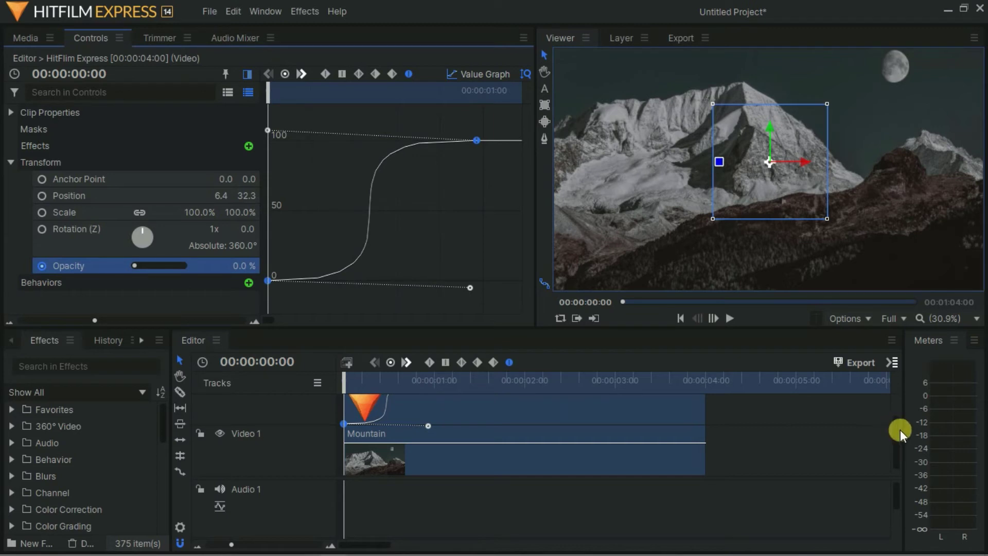
{"action": "left_click_drag", "start_coordinate": [899, 431], "coordinate": [900, 403]}
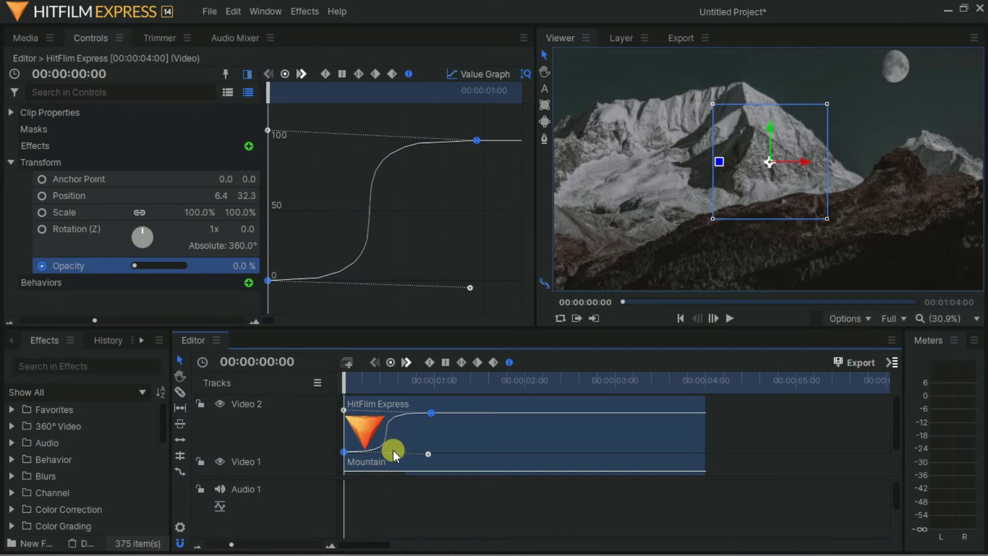
{"action": "key", "text": "space"}
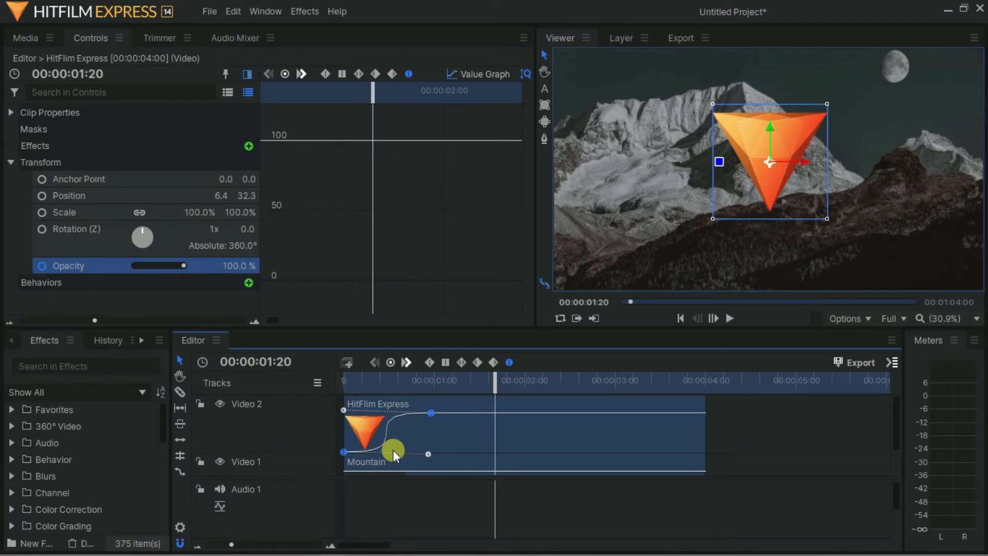
Add a fade-out with Opacity keyframes of 100% at 00:00:03:00 and 0% at 00:00:03:12, and play it from 00:00:02:17.
{"action": "left_click", "coordinate": [527, 380]}
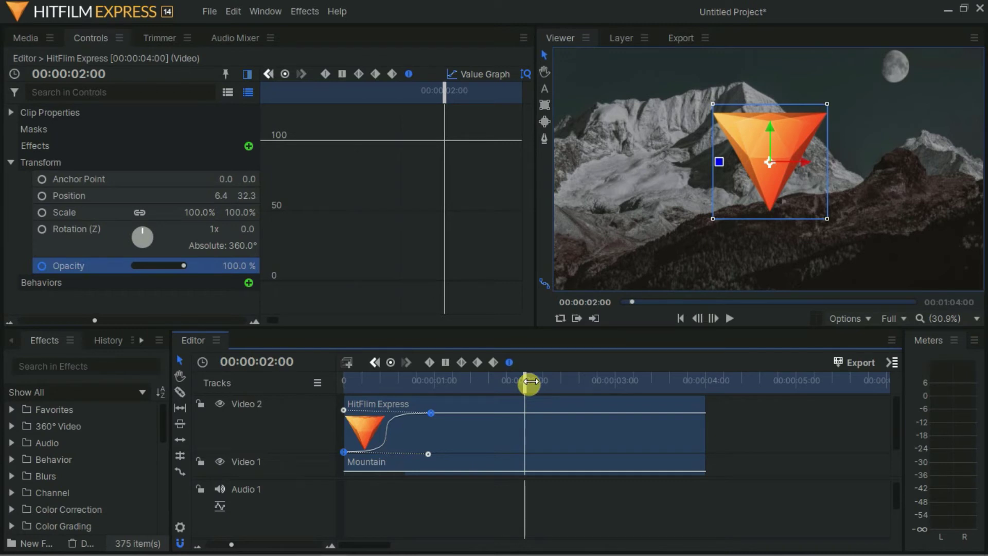
{"action": "left_click", "coordinate": [617, 387]}
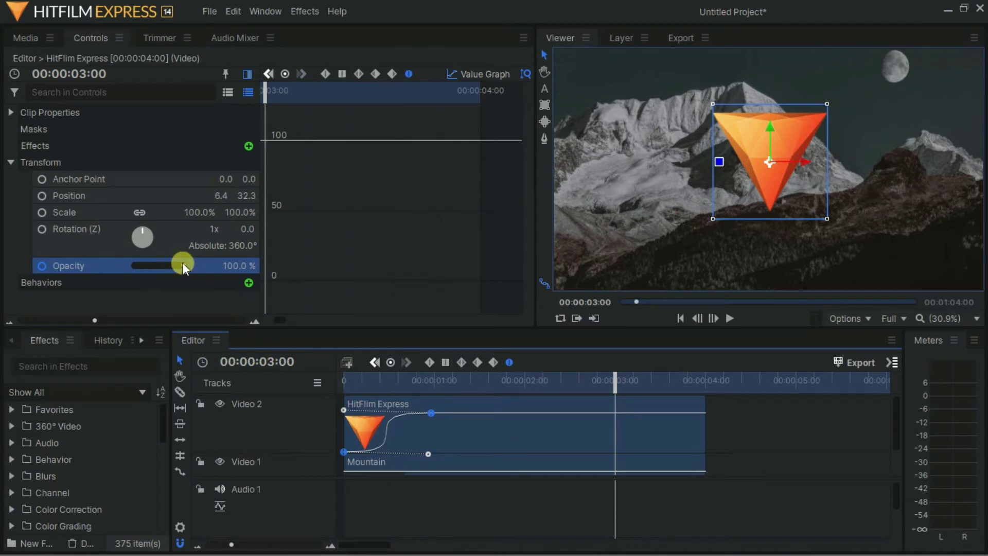
{"action": "left_click_drag", "start_coordinate": [183, 264], "coordinate": [221, 266]}
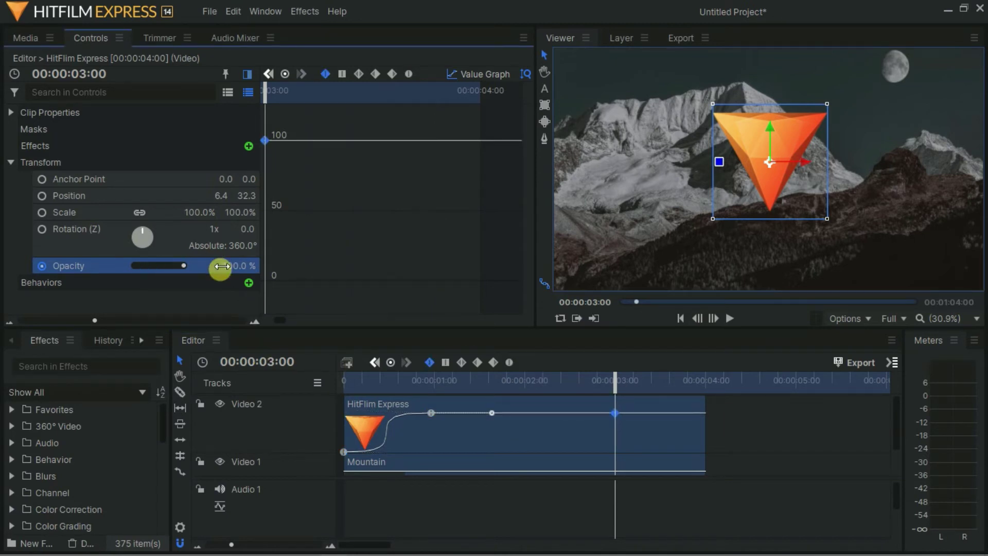
{"action": "left_click", "coordinate": [651, 386]}
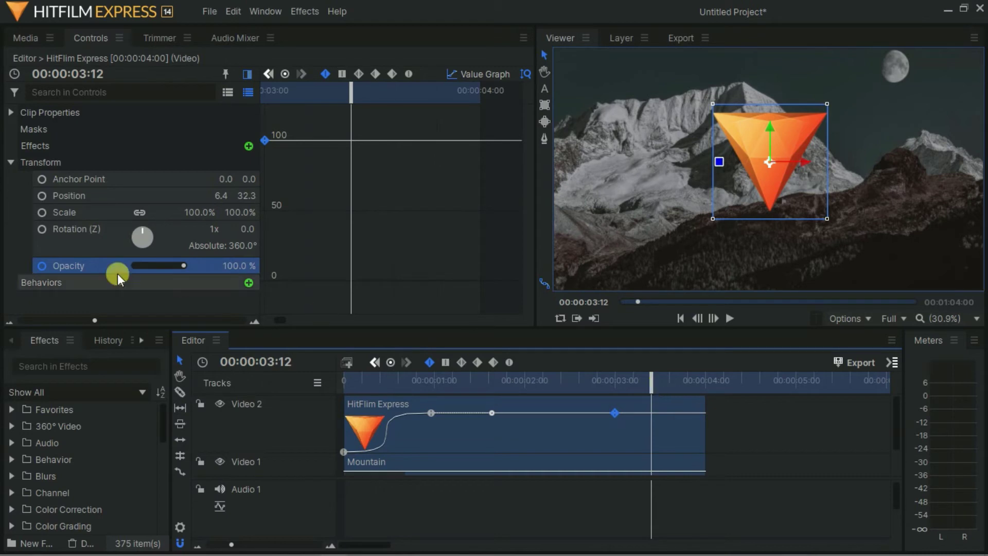
{"action": "left_click_drag", "start_coordinate": [182, 267], "coordinate": [10, 280]}
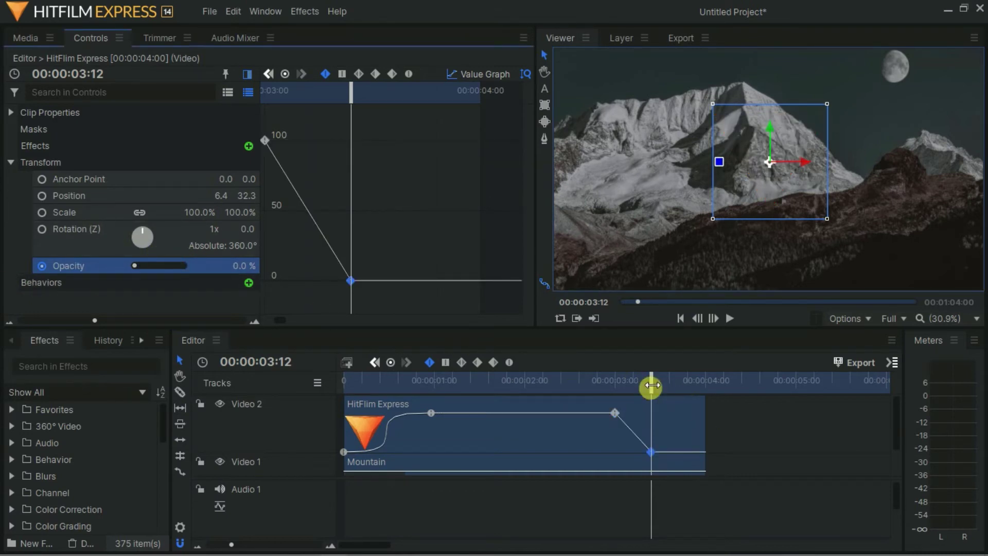
{"action": "left_click_drag", "start_coordinate": [651, 387], "coordinate": [578, 389]}
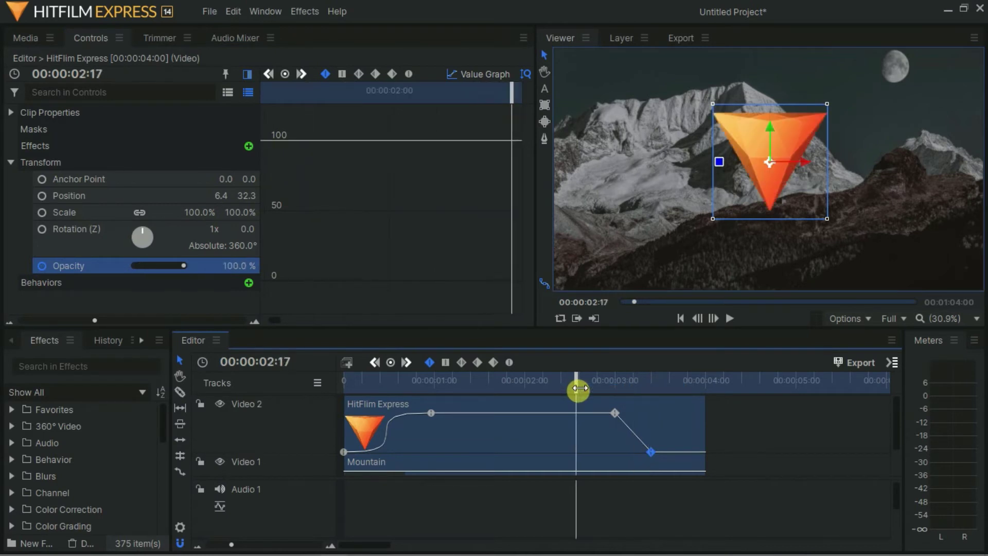
{"action": "key", "text": "space"}
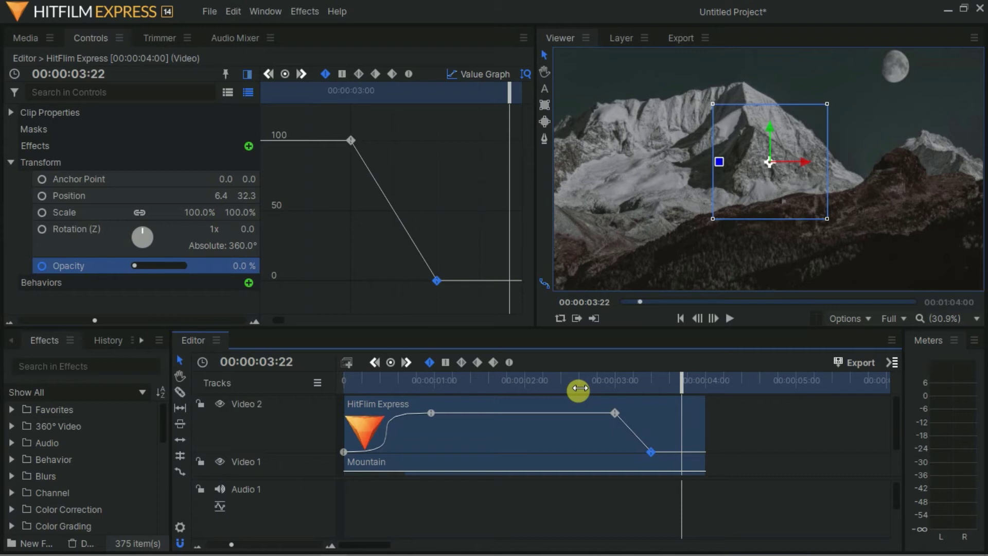
Apply smooth interpolation to both fade-out Opacity keyframes and play the eased fade-out.
{"action": "left_click_drag", "start_coordinate": [344, 108], "coordinate": [474, 349]}
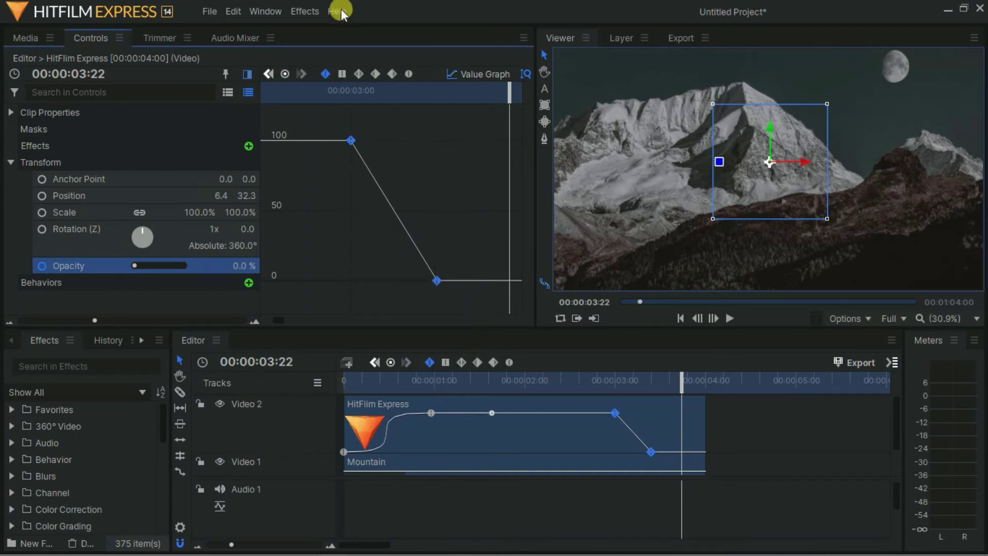
{"action": "left_click", "coordinate": [357, 76]}
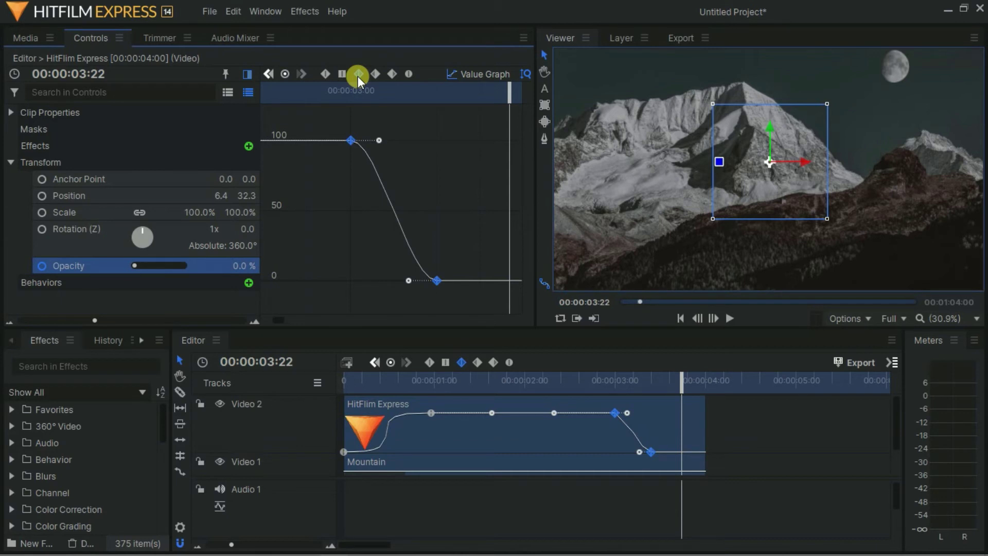
{"action": "left_click_drag", "start_coordinate": [685, 393], "coordinate": [591, 393]}
{"action": "key", "text": "space"}
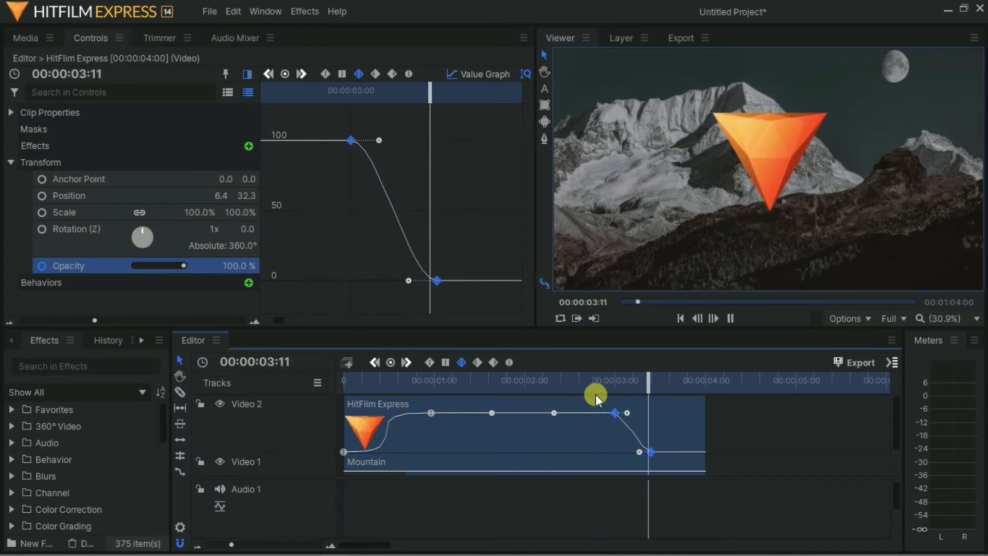
{"action": "key", "text": "space"}
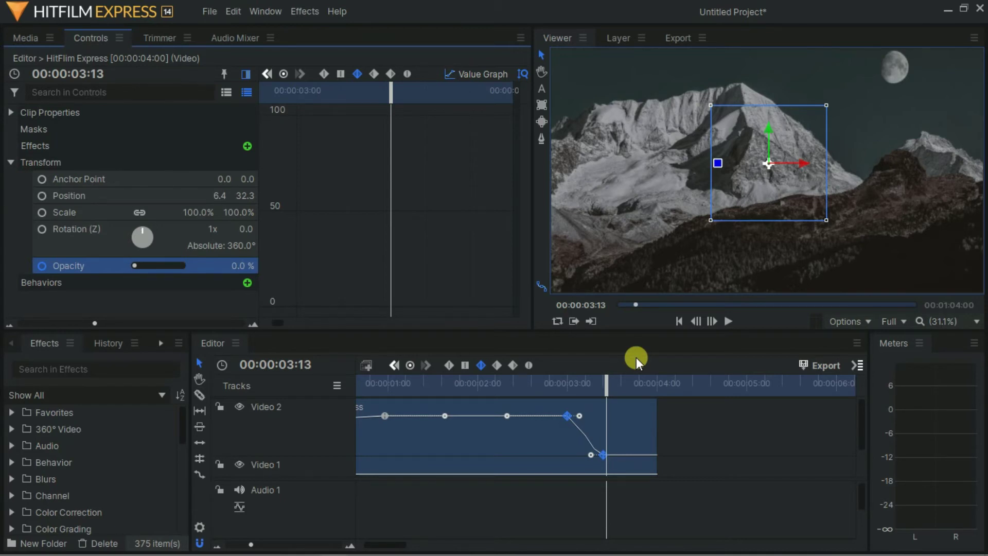
Create a 1080p Full HD @ 30 fps composite shot named Composite Shot 1 with a duration of 00:00:05:00.
{"action": "left_click", "coordinate": [23, 34]}
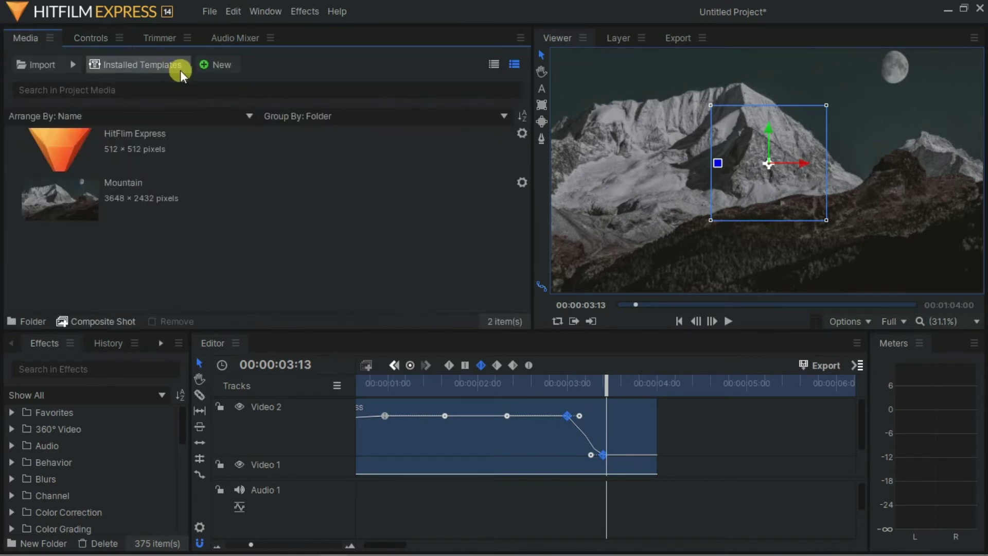
{"action": "left_click", "coordinate": [202, 61]}
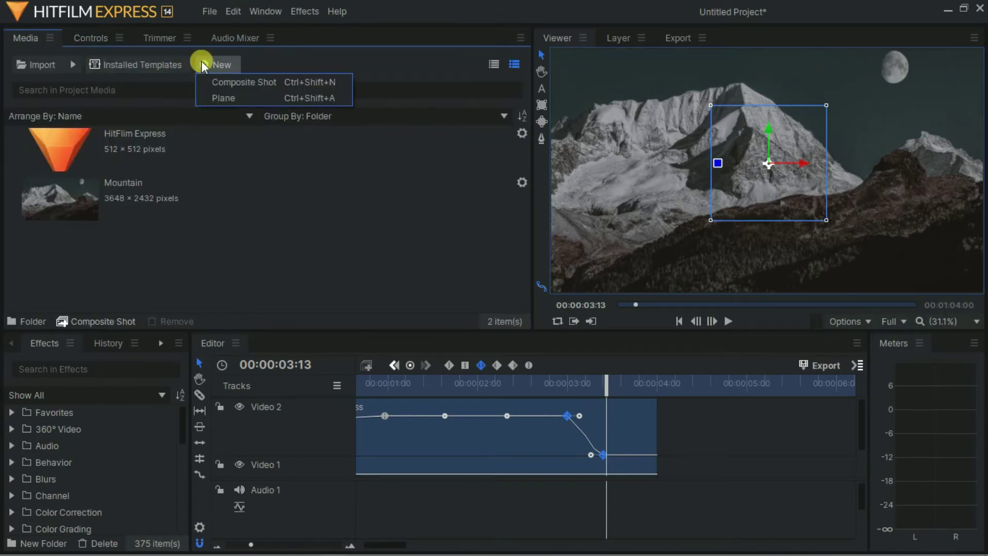
{"action": "left_click", "coordinate": [261, 81]}
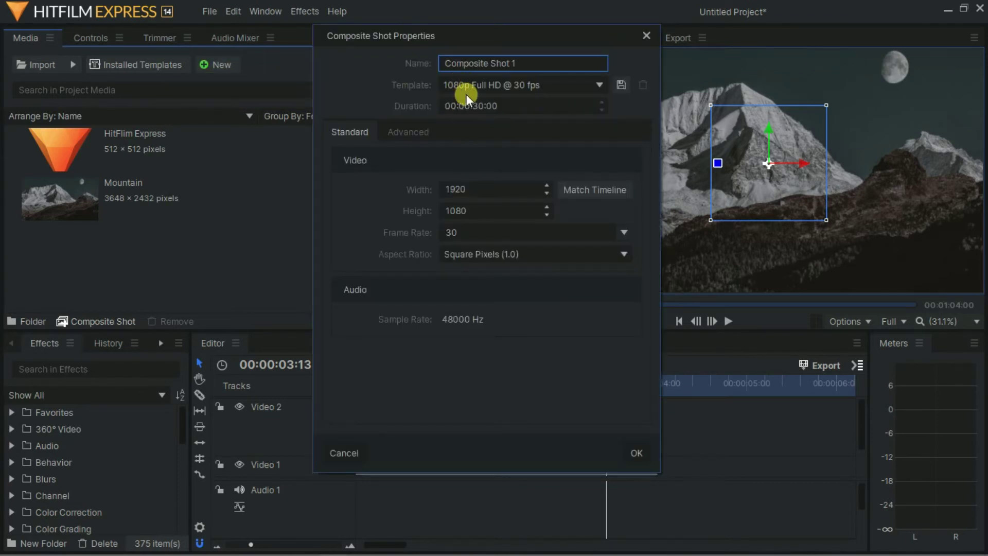
{"action": "left_click", "coordinate": [479, 106]}
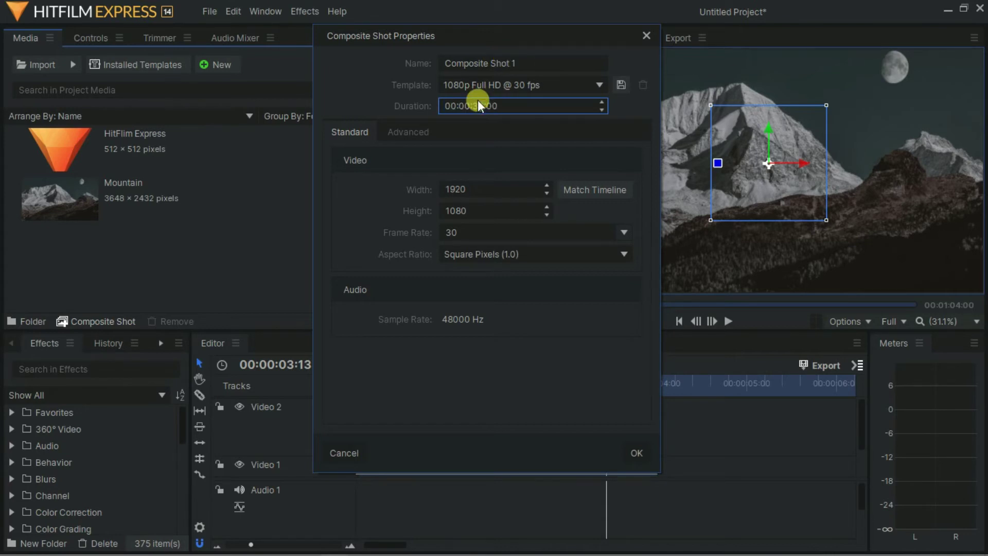
{"action": "type", "text": "5"}
{"action": "left_click", "coordinate": [631, 456]}
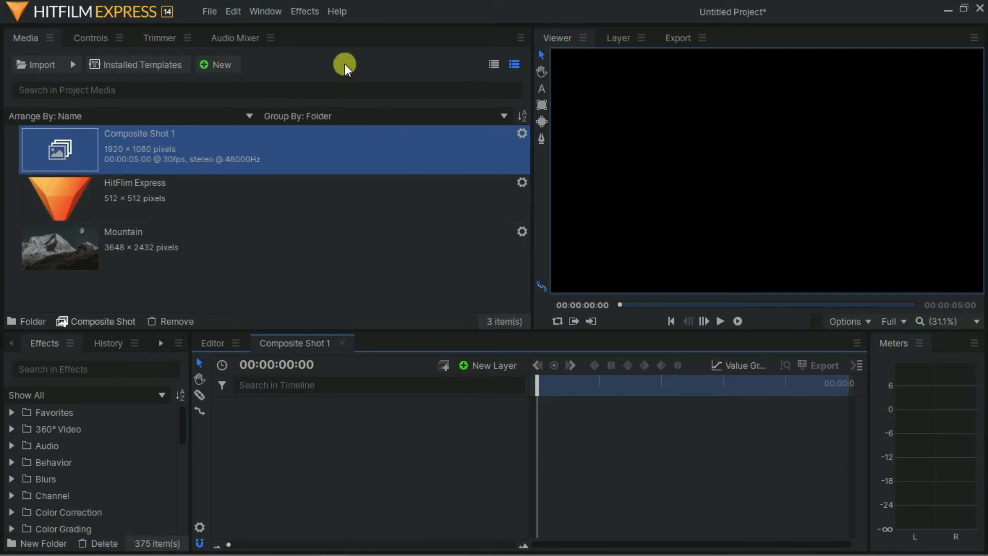
Switch the workspace to the custom KeyFraming layout.
{"action": "left_click", "coordinate": [268, 11]}
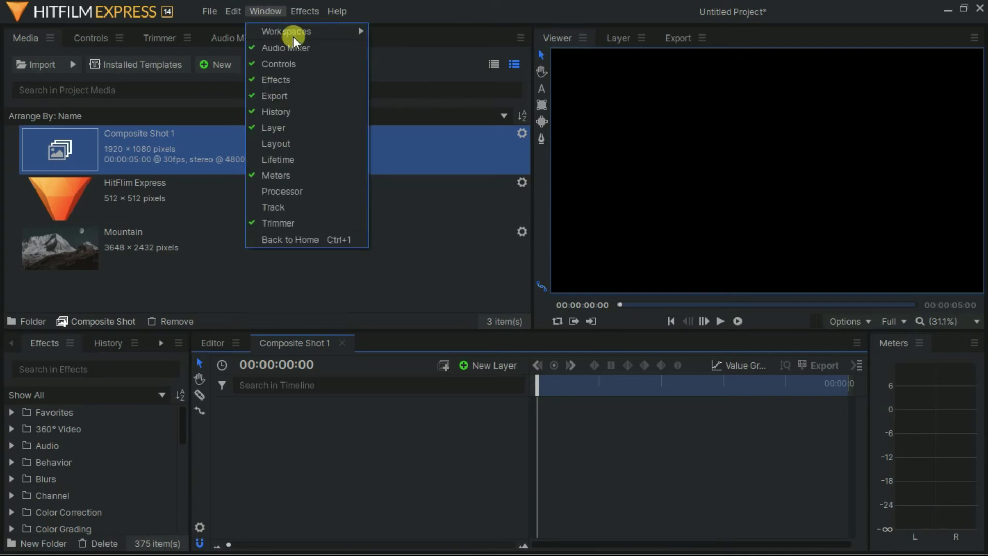
{"action": "mouse_move", "coordinate": [317, 32]}
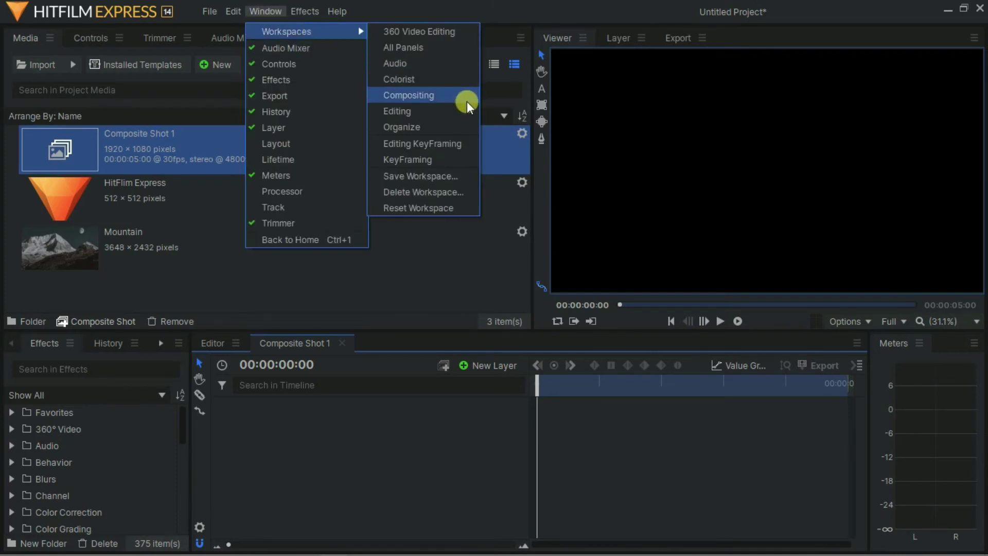
{"action": "left_click", "coordinate": [416, 160]}
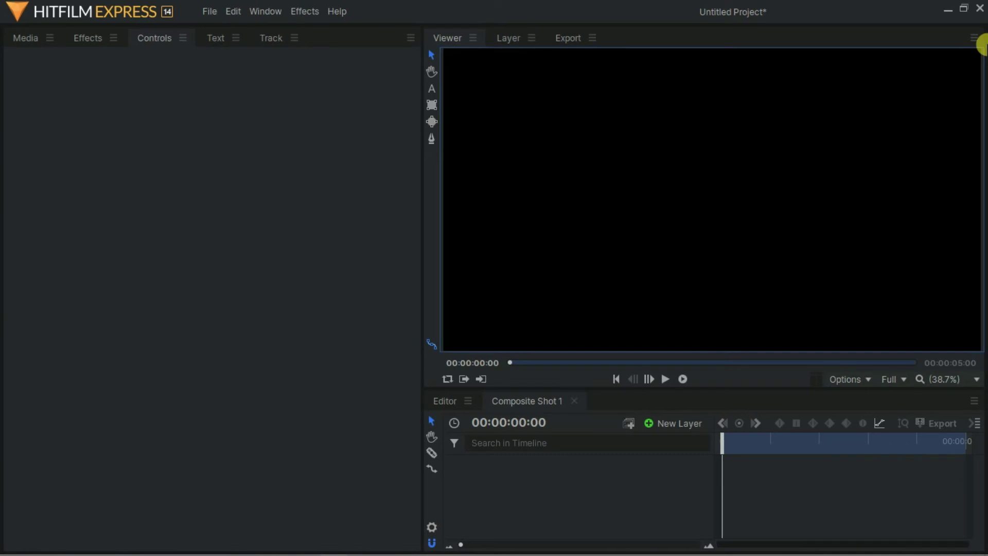
Add the Mountain image to the Composite Shot 1 timeline with the HitFlim Express logo layer above it, and select the Mountain layer.
{"action": "left_click", "coordinate": [25, 38]}
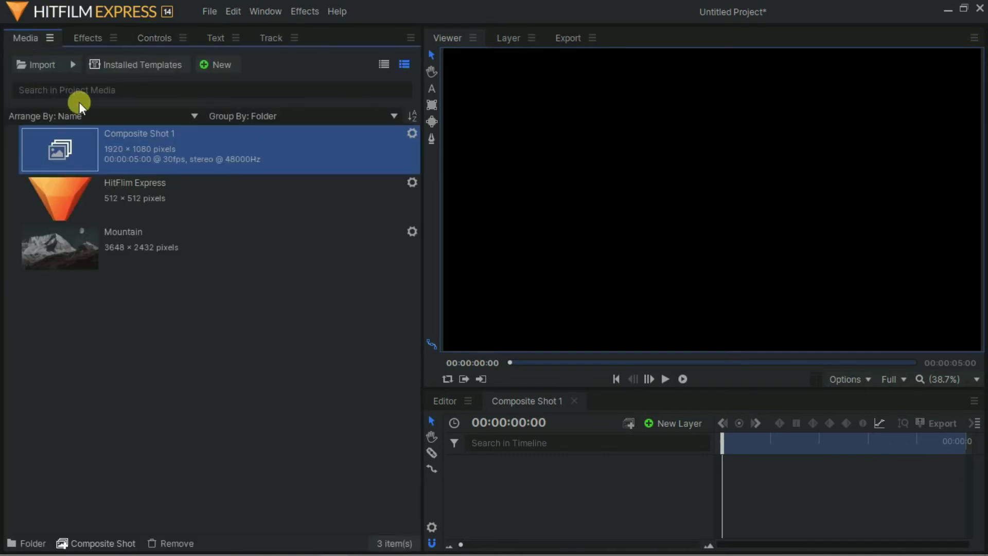
{"action": "left_click", "coordinate": [137, 225]}
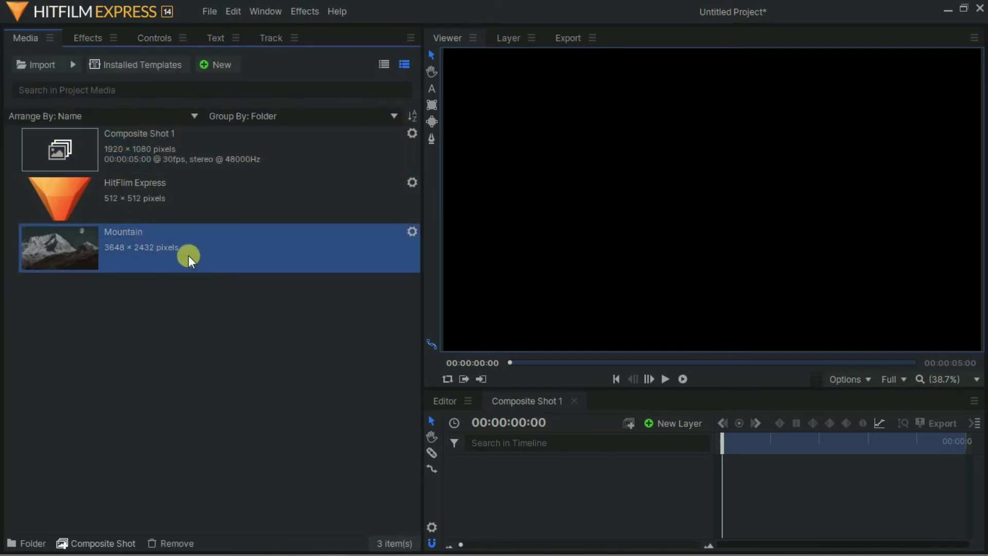
{"action": "left_click_drag", "start_coordinate": [188, 257], "coordinate": [723, 458]}
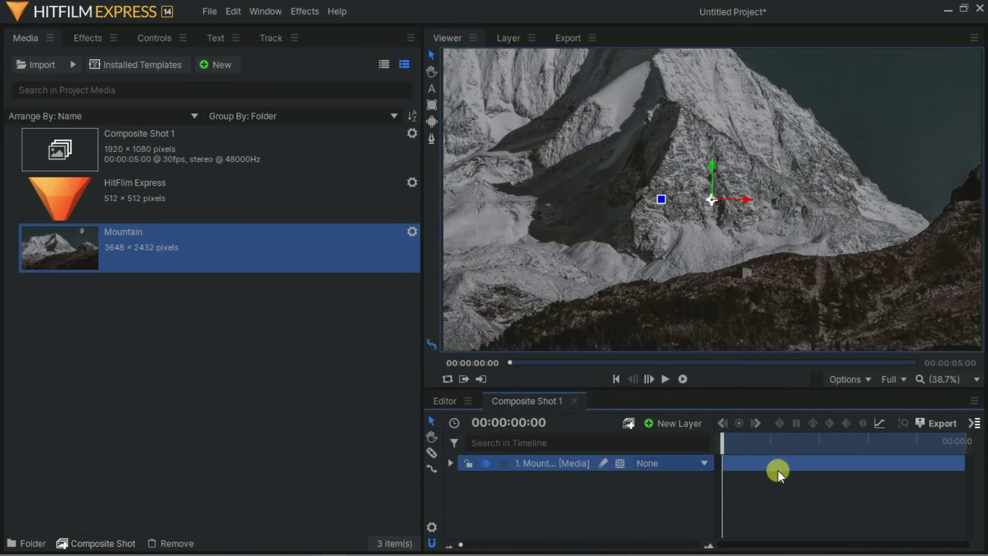
{"action": "left_click_drag", "start_coordinate": [147, 192], "coordinate": [724, 458]}
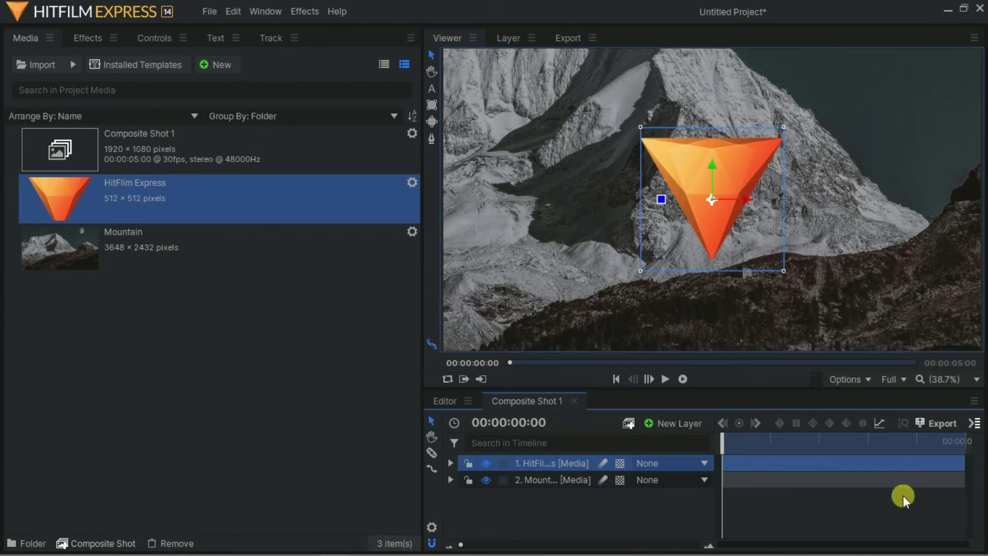
{"action": "left_click", "coordinate": [827, 474]}
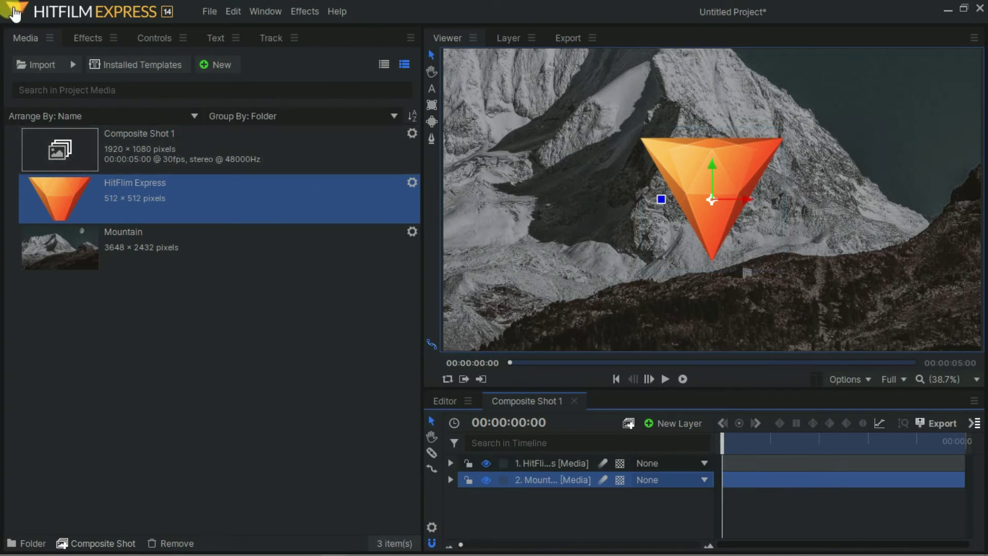
Set the Mountain layer's Scale to 55% so the image fits the composite frame.
{"action": "left_click", "coordinate": [171, 35]}
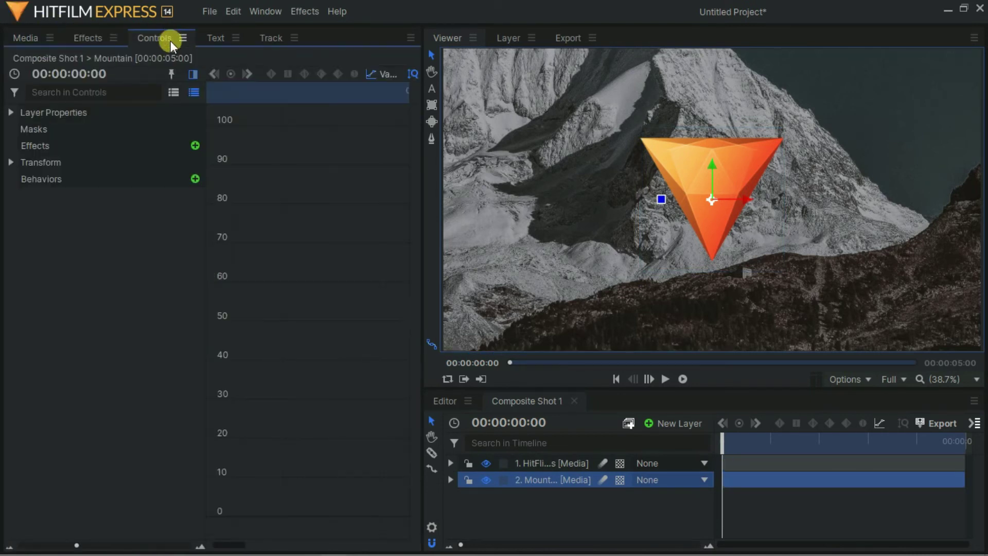
{"action": "left_click", "coordinate": [18, 162]}
{"action": "left_click", "coordinate": [153, 229]}
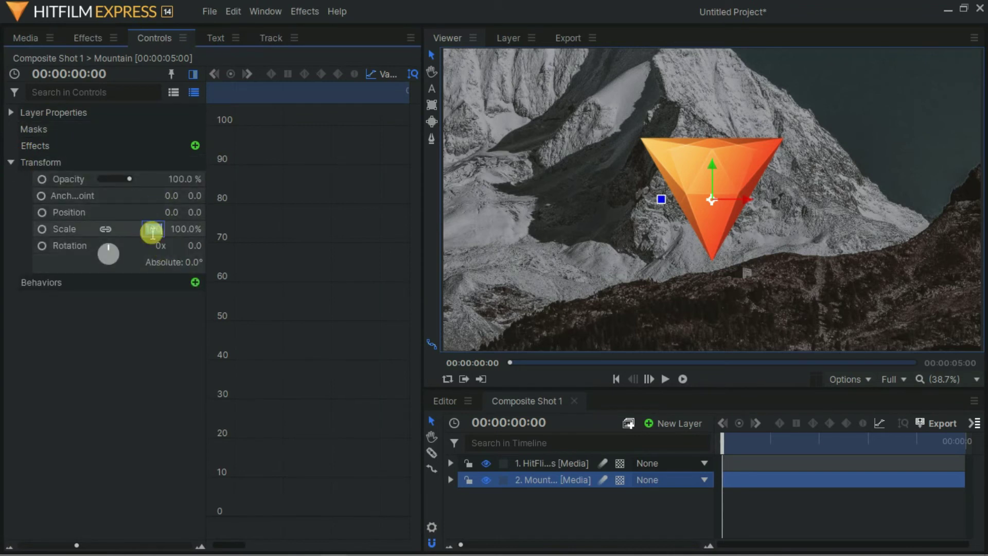
{"action": "type", "text": "55"}
{"action": "key", "text": "Return"}
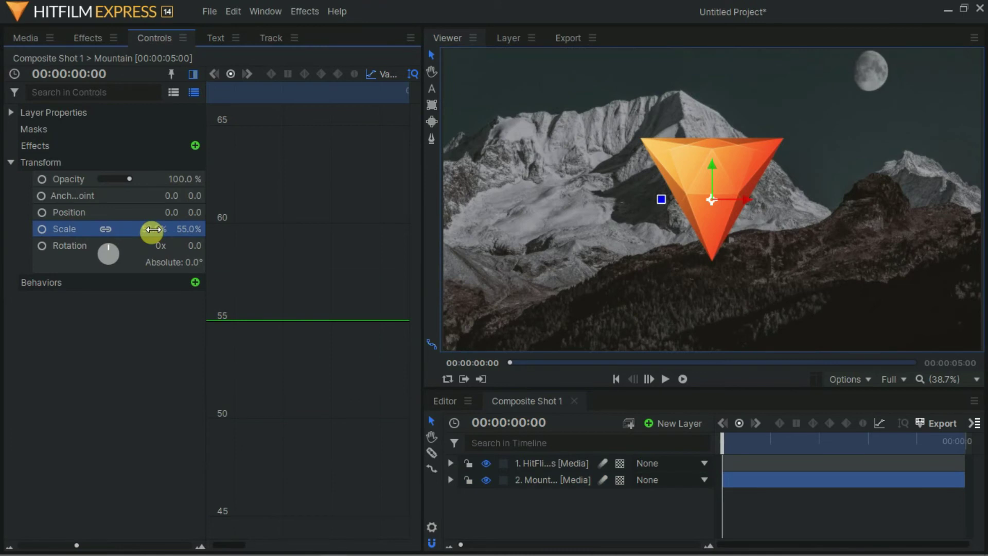
{"action": "left_click", "coordinate": [735, 462]}
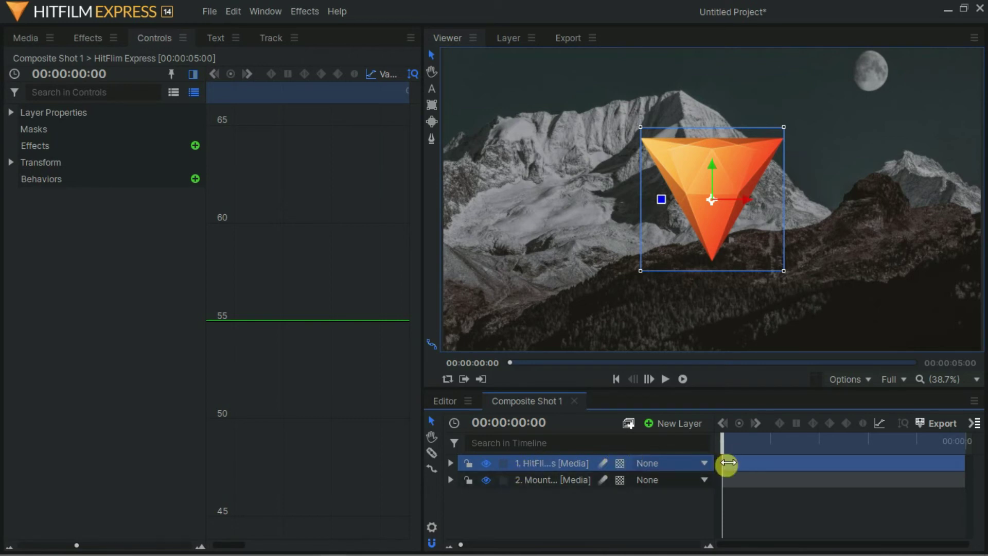
{"action": "right_click", "coordinate": [539, 462]}
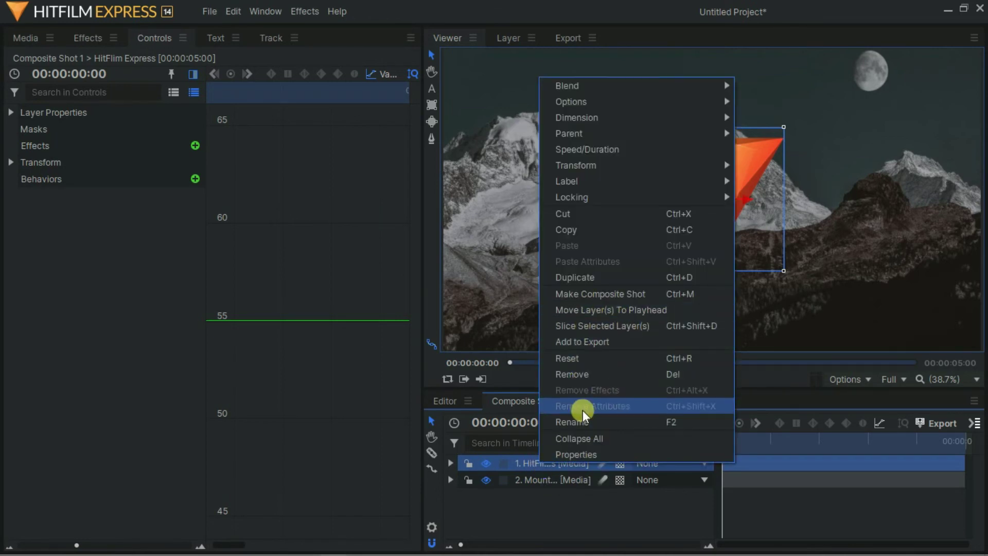
{"action": "left_click", "coordinate": [615, 421]}
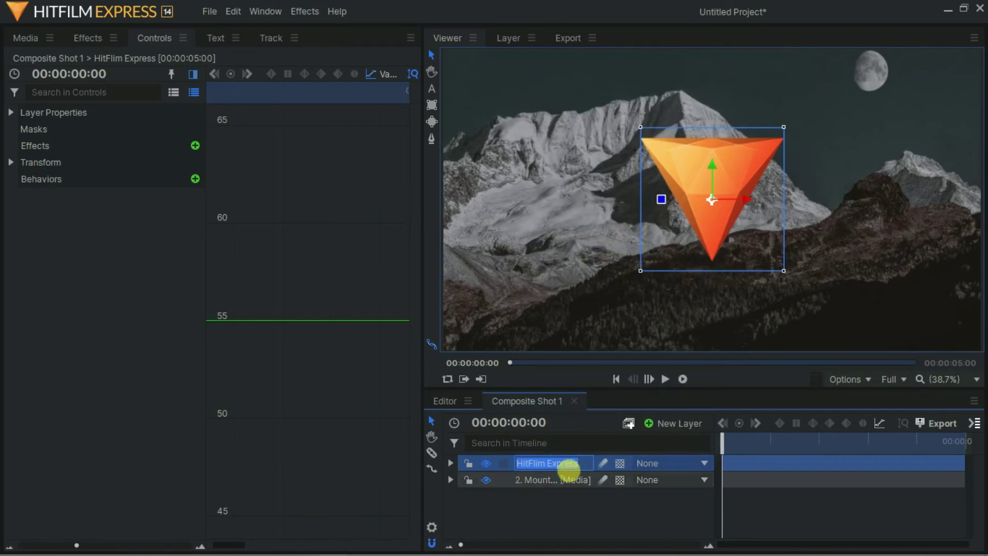
{"action": "left_click", "coordinate": [748, 464]}
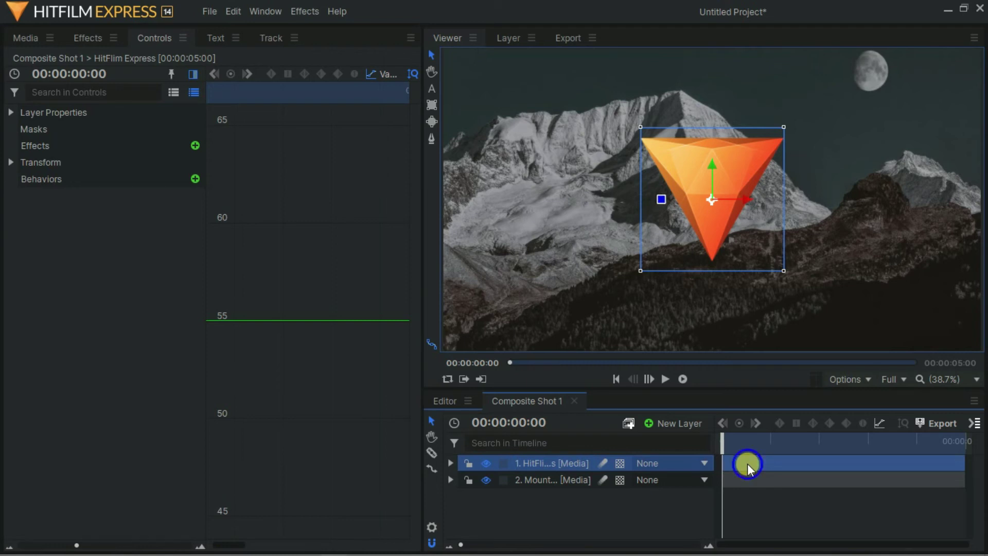
Assign the Saffron color label to the HitFlim Express layer.
{"action": "right_click", "coordinate": [747, 464]}
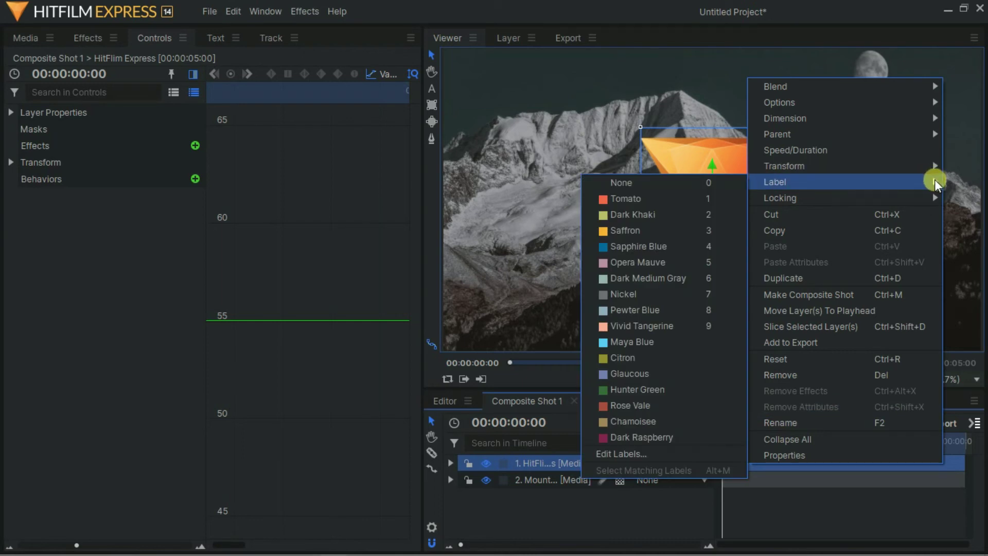
{"action": "left_click", "coordinate": [504, 464]}
{"action": "left_click", "coordinate": [504, 464]}
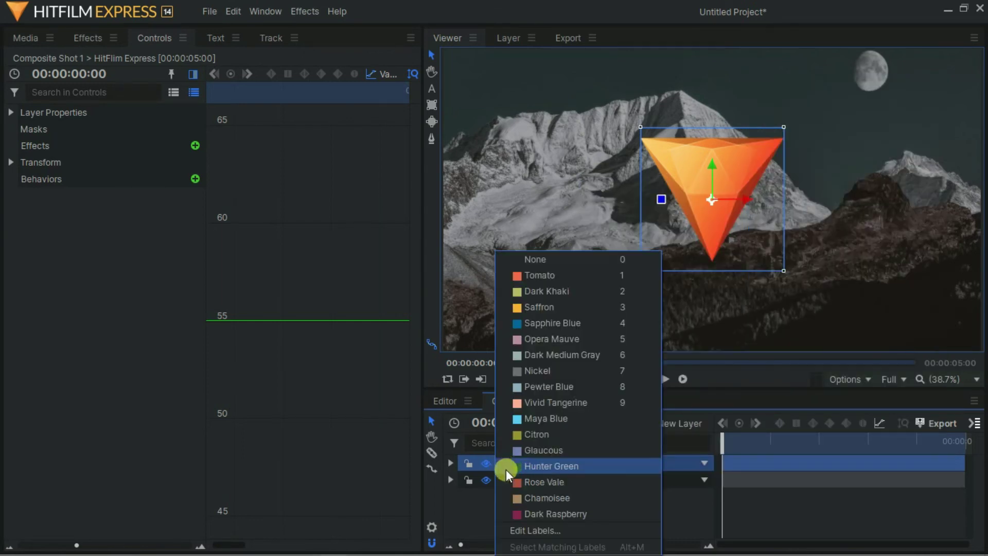
{"action": "left_click", "coordinate": [527, 306]}
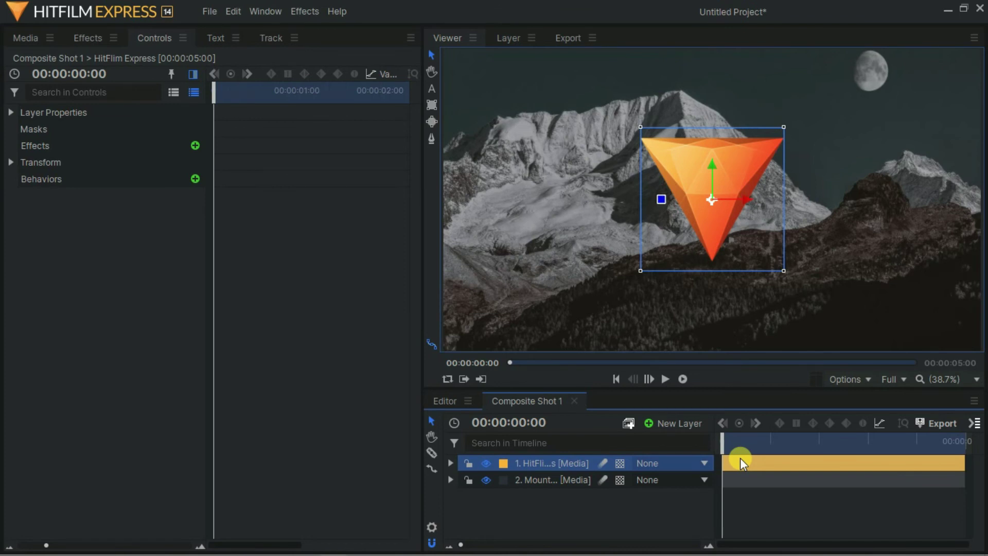
Draw a rectangular mask around the whole logo on the HitFlim Express layer.
{"action": "left_click", "coordinate": [11, 163]}
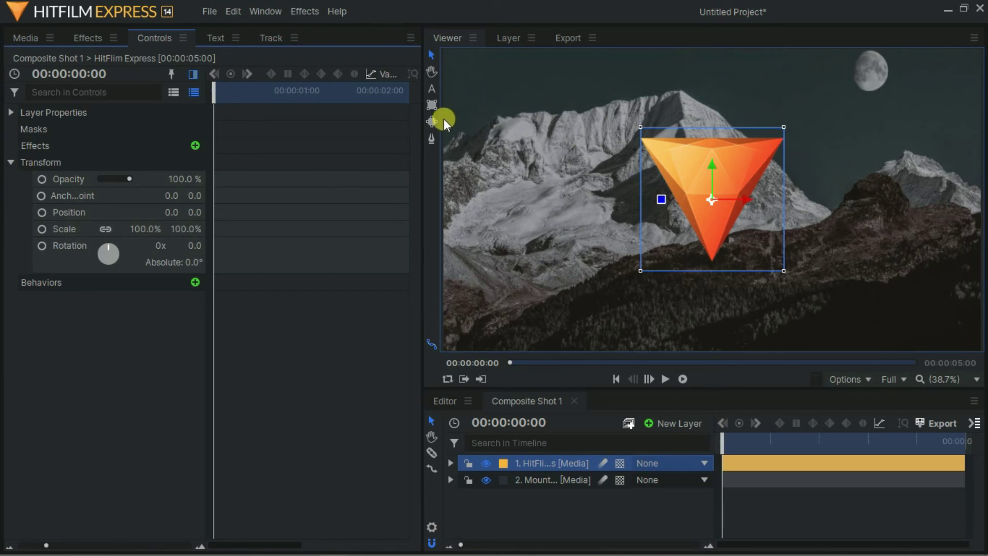
{"action": "left_click", "coordinate": [434, 104]}
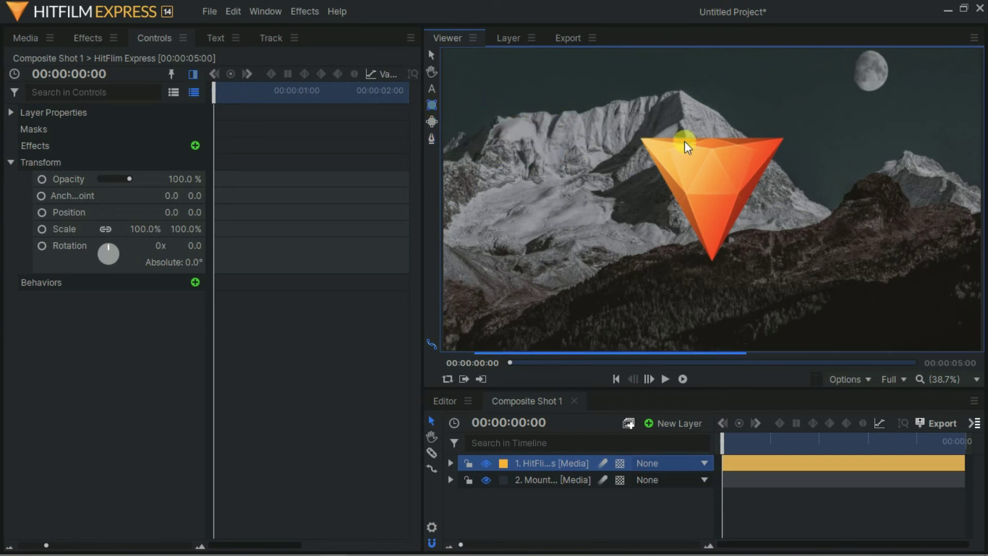
{"action": "left_click_drag", "start_coordinate": [687, 147], "coordinate": [885, 281]}
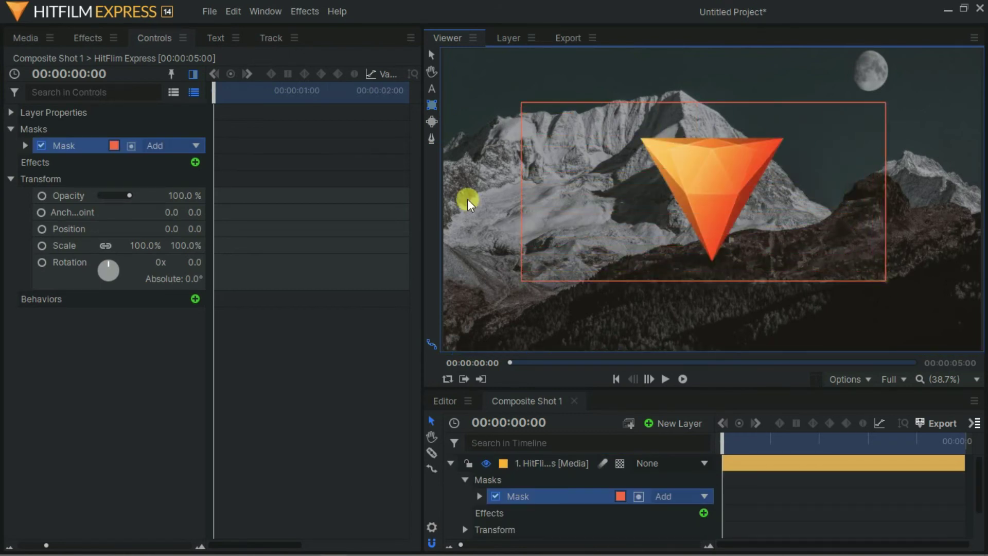
Enable keyframing for the mask's Position at 00:00:00:00 and move the mask above the logo, to about -68, 643.
{"action": "left_click", "coordinate": [24, 146]}
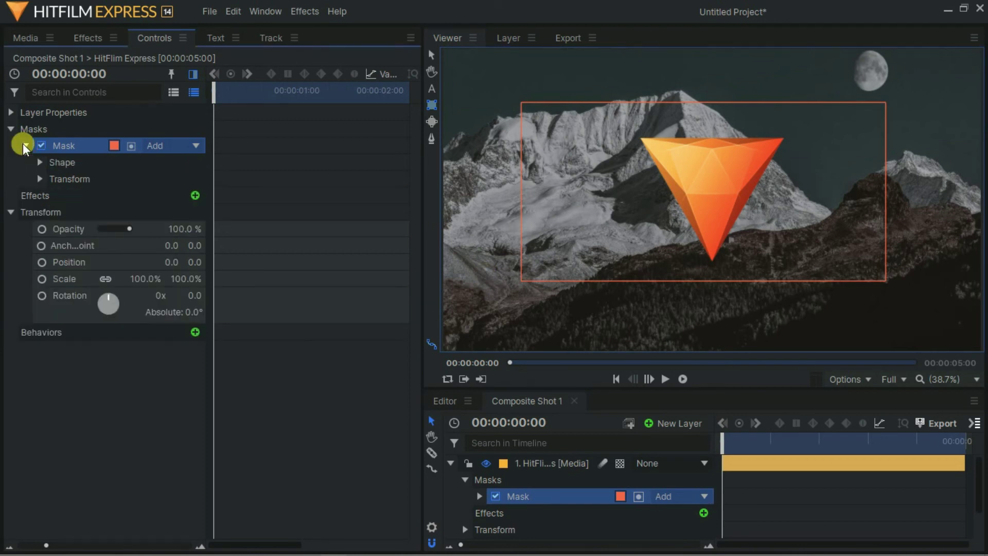
{"action": "left_click", "coordinate": [39, 180]}
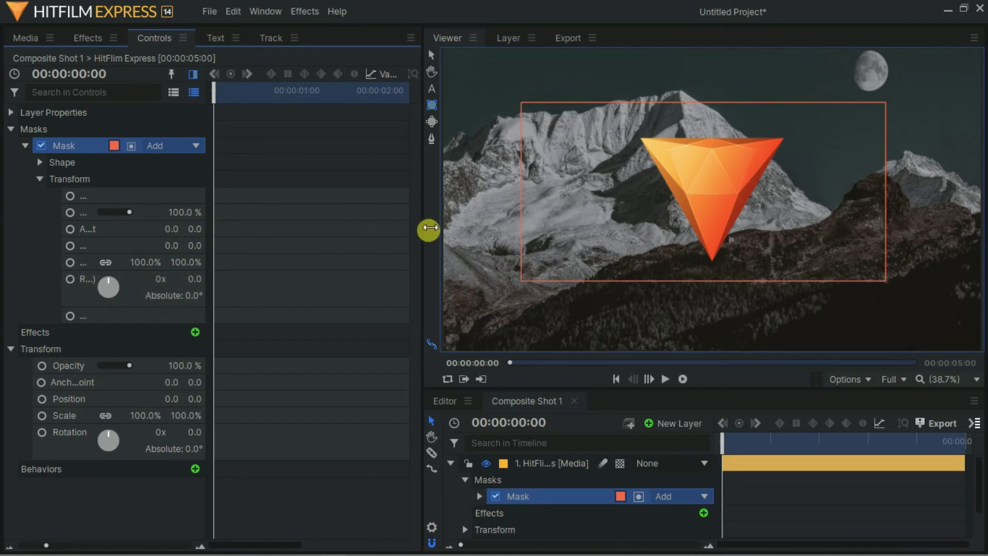
{"action": "left_click_drag", "start_coordinate": [432, 224], "coordinate": [529, 243]}
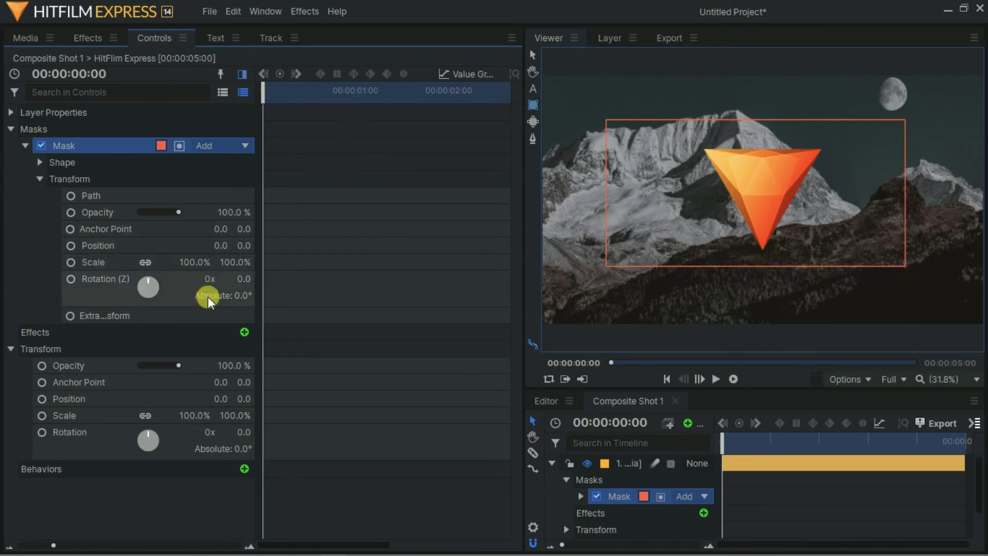
{"action": "left_click", "coordinate": [72, 246]}
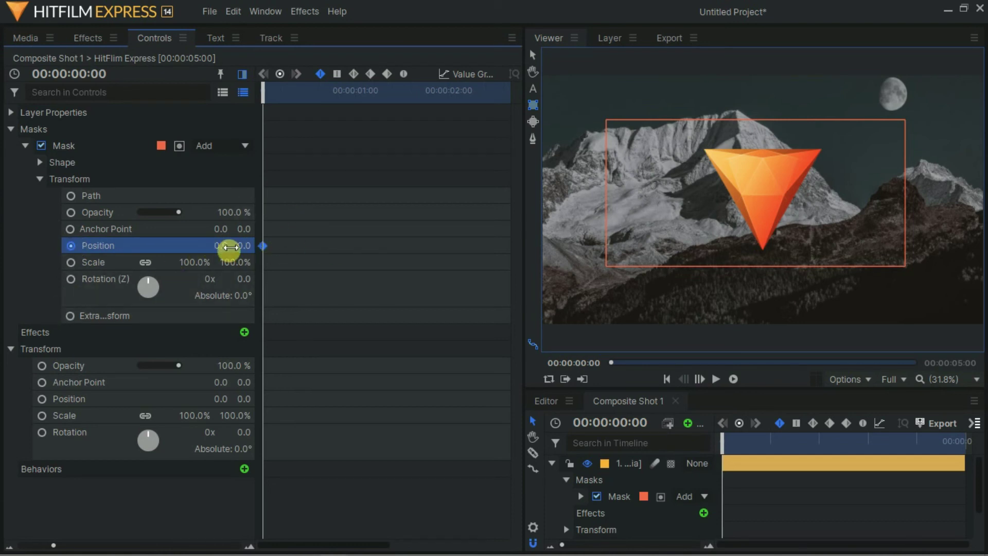
{"action": "mouse_move", "coordinate": [230, 247]}
{"action": "left_mouse_down"}
{"action": "mouse_move", "coordinate": [211, 247]}
{"action": "mouse_move", "coordinate": [249, 252]}
{"action": "left_mouse_up"}
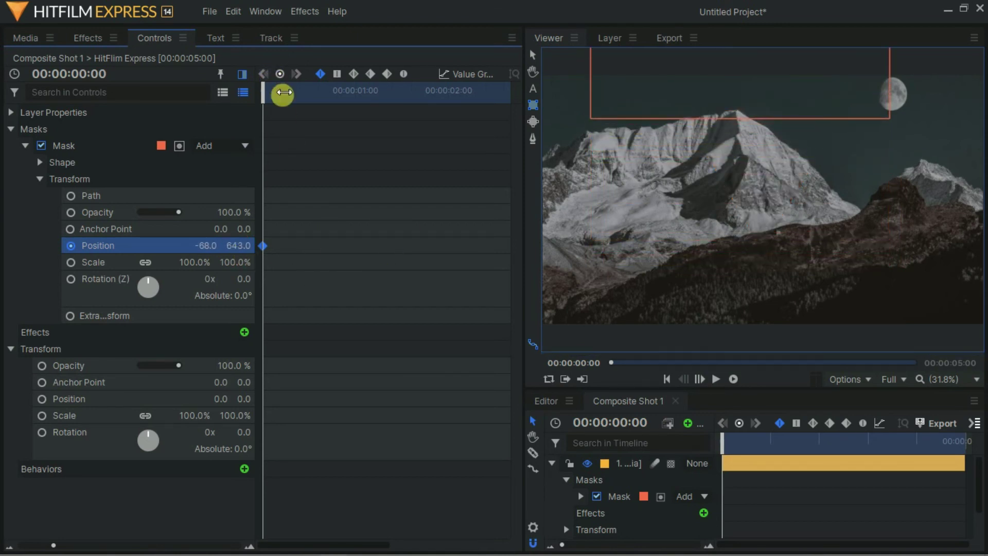
Keyframe the mask's vertical Position at 0 at 00:00:00:29, and play the logo reveal from the start.
{"action": "left_click", "coordinate": [770, 441]}
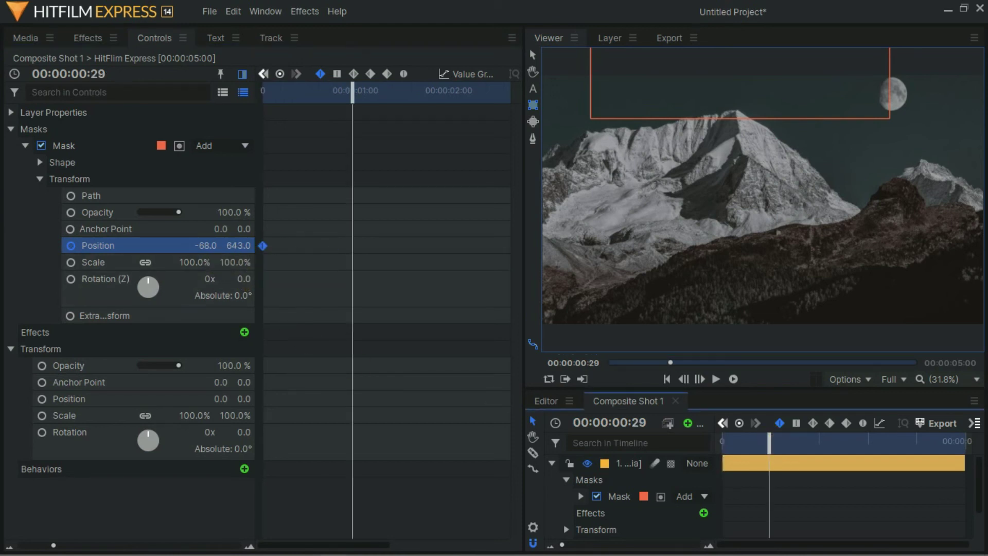
{"action": "left_click", "coordinate": [247, 251]}
{"action": "type", "text": "0"}
{"action": "key", "text": "Return"}
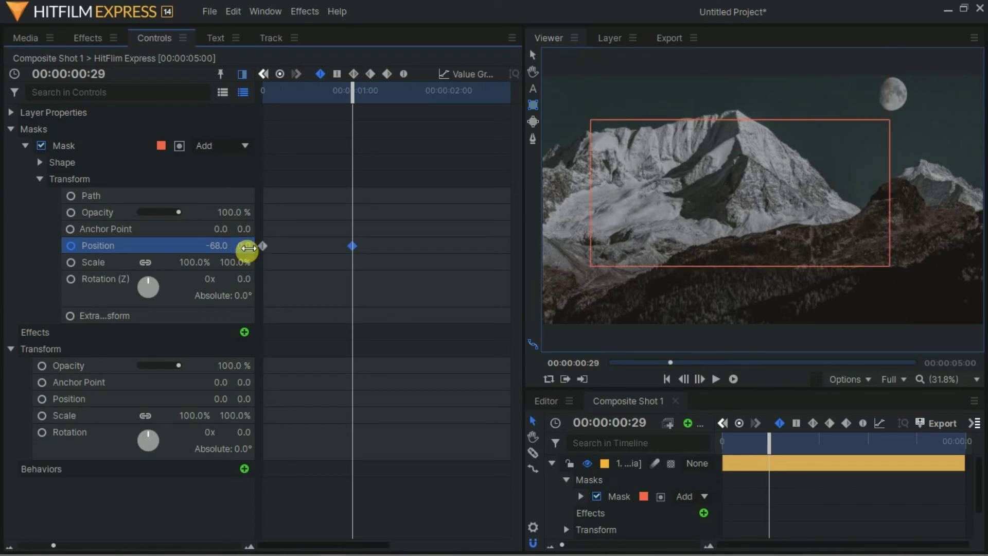
{"action": "key", "text": "Home"}
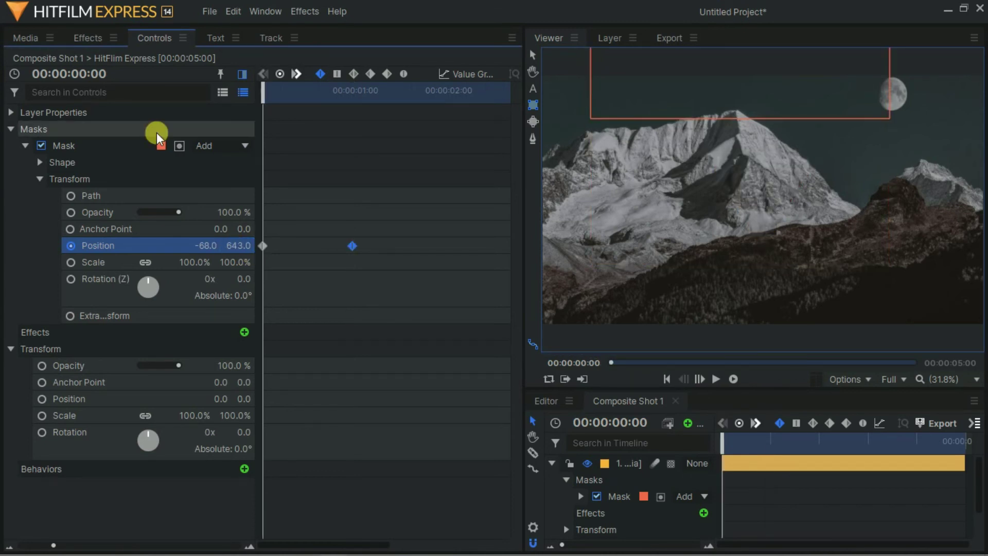
{"action": "key", "text": "space"}
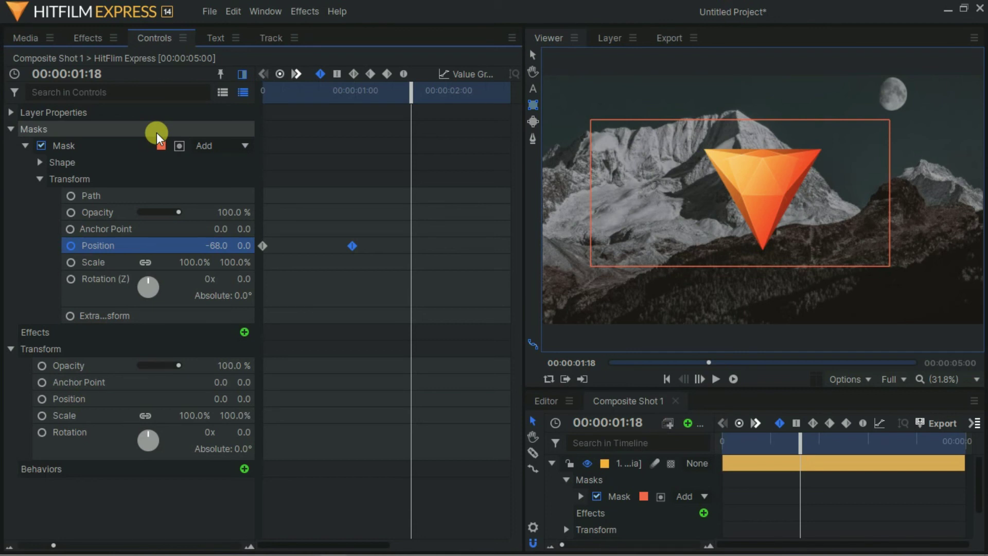
Add the Glow effect from the Lights & Flares category to the HitFlim Express layer.
{"action": "left_click", "coordinate": [11, 129]}
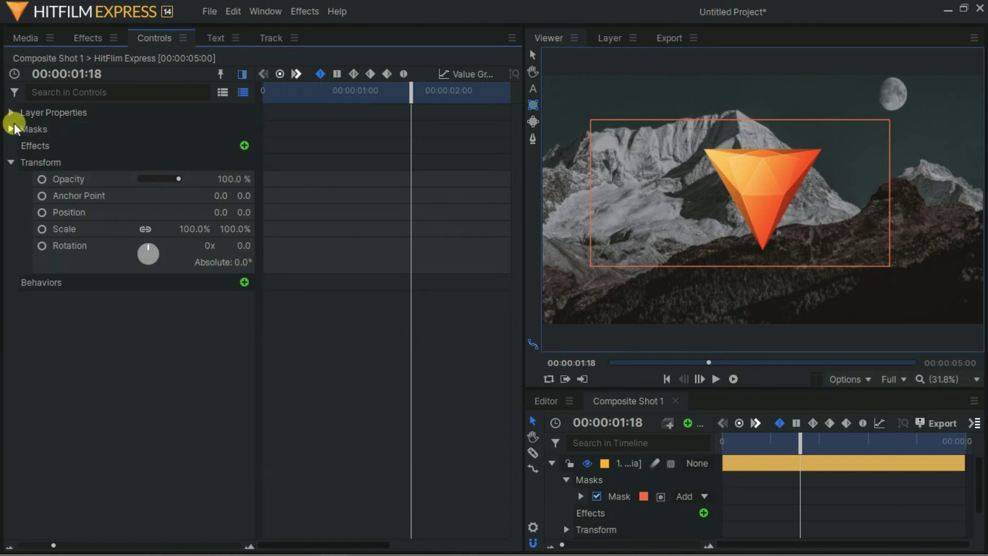
{"action": "left_click", "coordinate": [244, 145]}
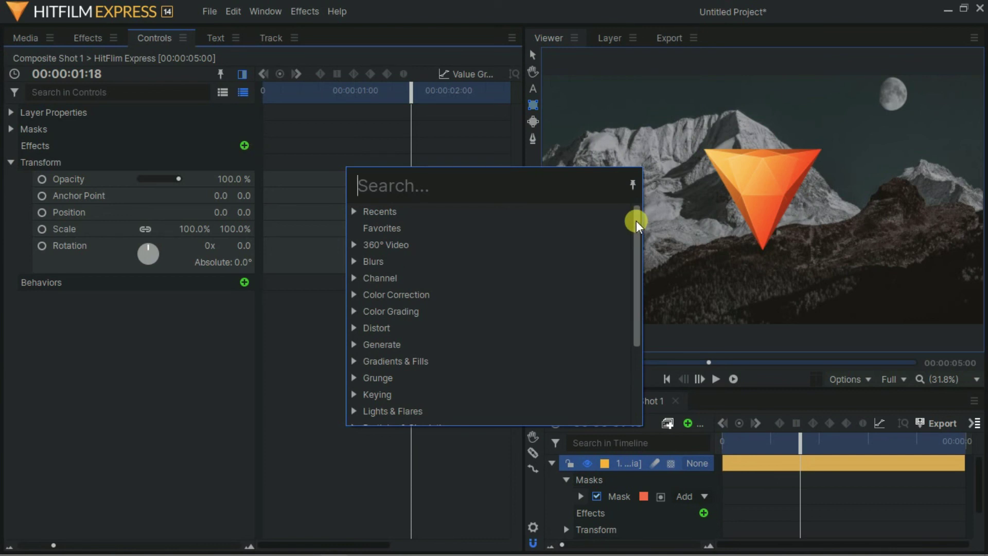
{"action": "mouse_move", "coordinate": [636, 216]}
{"action": "left_mouse_down"}
{"action": "mouse_move", "coordinate": [635, 310]}
{"action": "mouse_move", "coordinate": [635, 220]}
{"action": "left_mouse_up"}
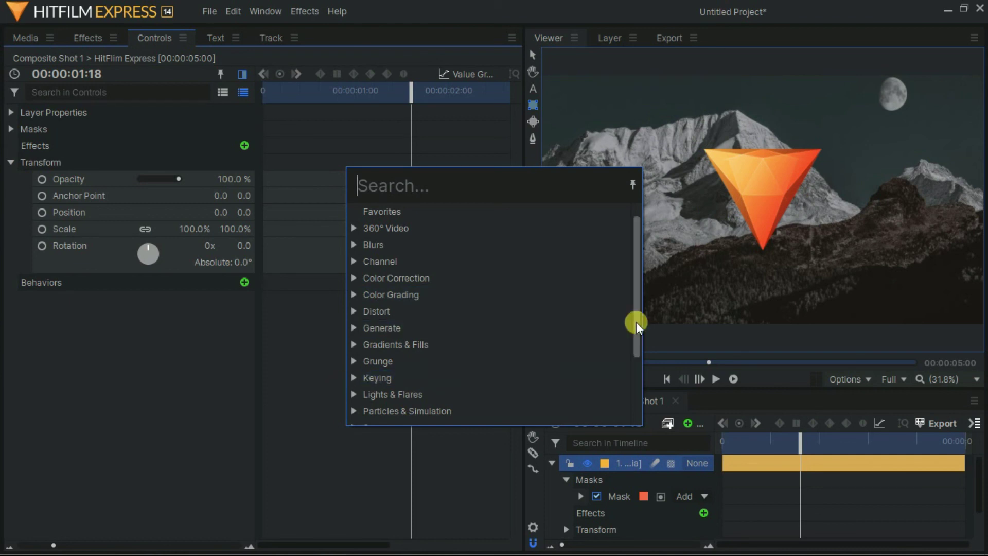
{"action": "left_click_drag", "start_coordinate": [635, 322], "coordinate": [637, 350]}
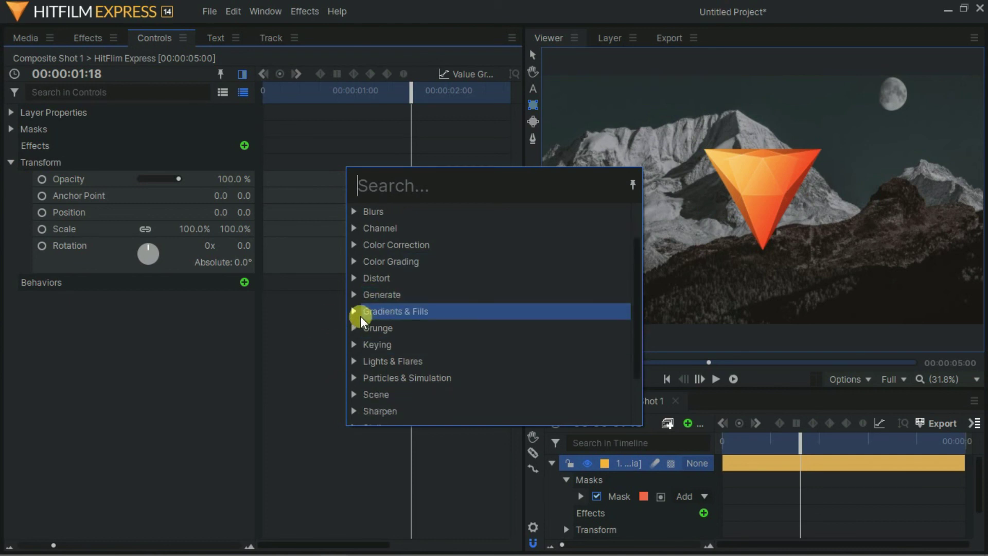
{"action": "left_click", "coordinate": [363, 366]}
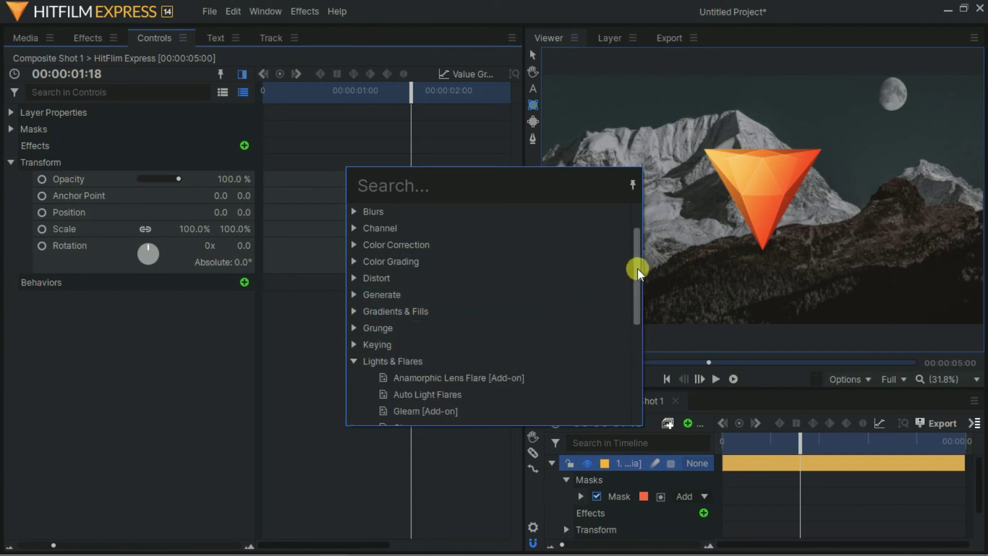
{"action": "left_click_drag", "start_coordinate": [633, 265], "coordinate": [641, 311]}
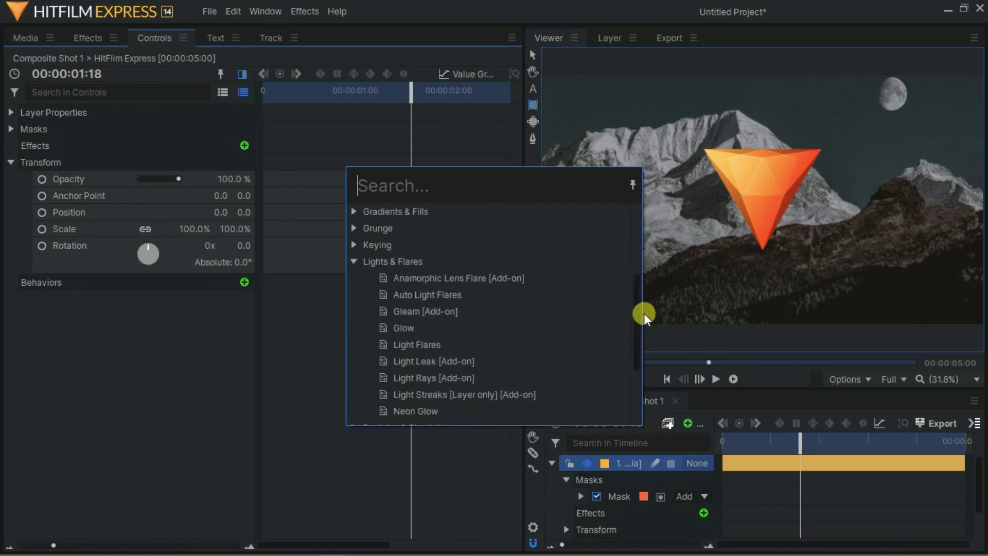
{"action": "double_click", "coordinate": [407, 328]}
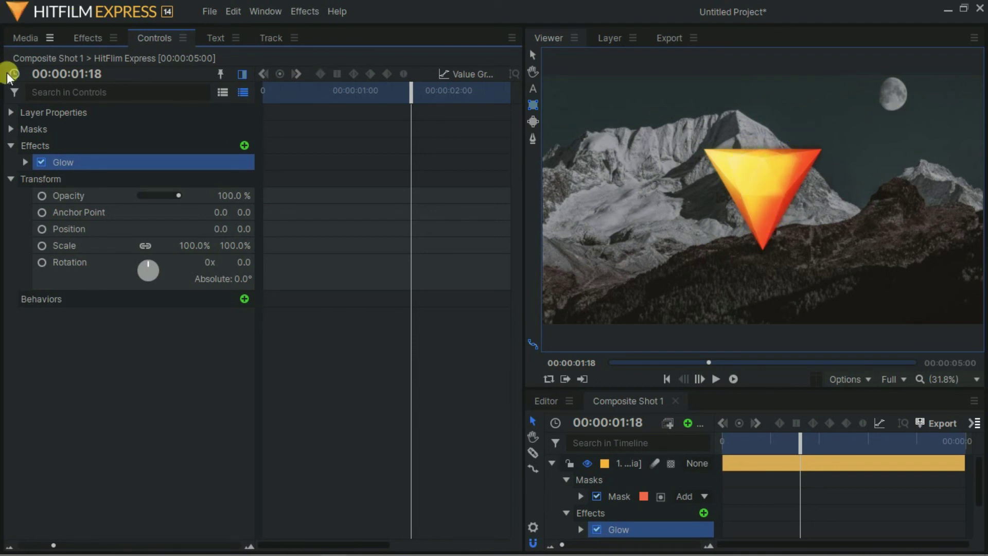
Set Glow Intensity to 1.3, Threshold to 42% and Radius to 107.5 px, and add an Intensity keyframe at 00:00:01:18.
{"action": "left_click", "coordinate": [24, 162]}
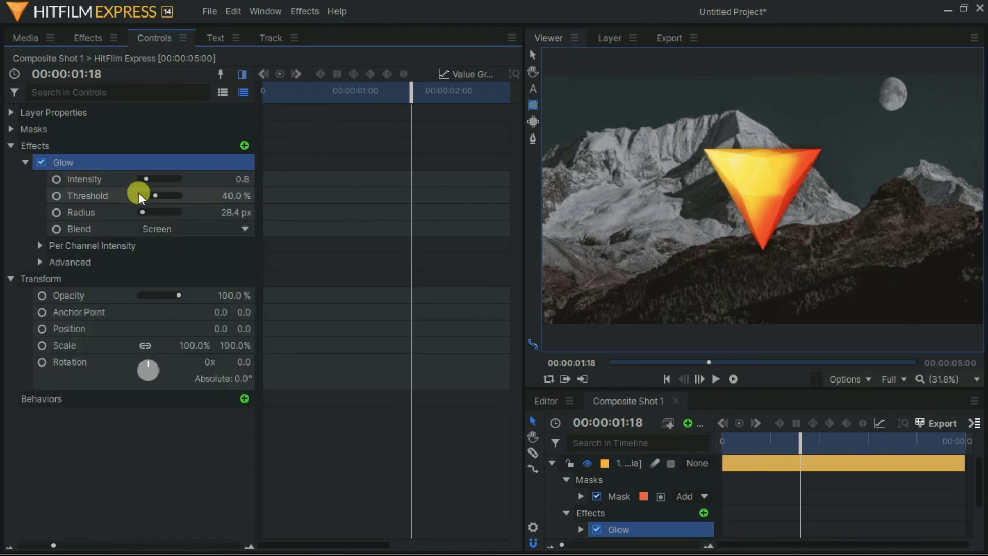
{"action": "left_click_drag", "start_coordinate": [148, 178], "coordinate": [141, 178]}
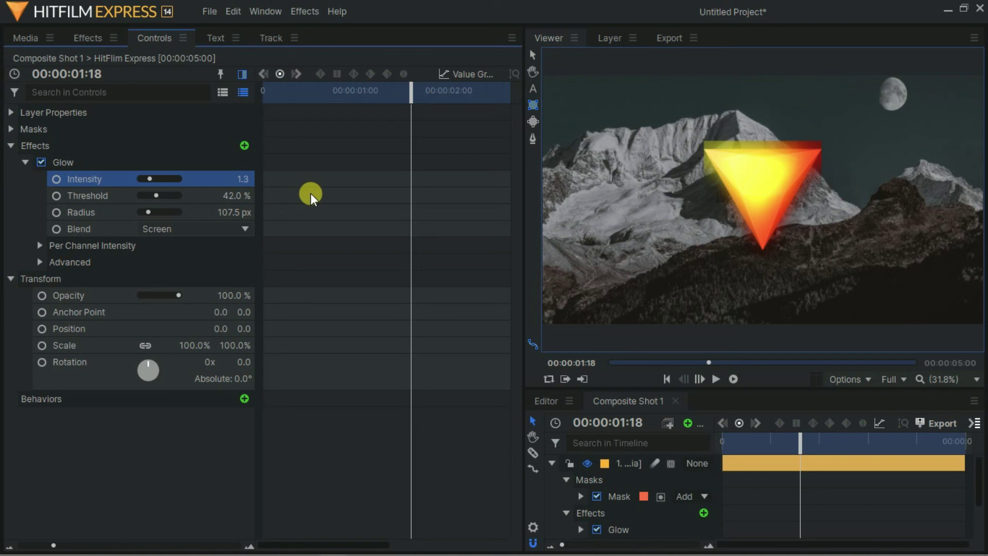
{"action": "left_click", "coordinate": [56, 179]}
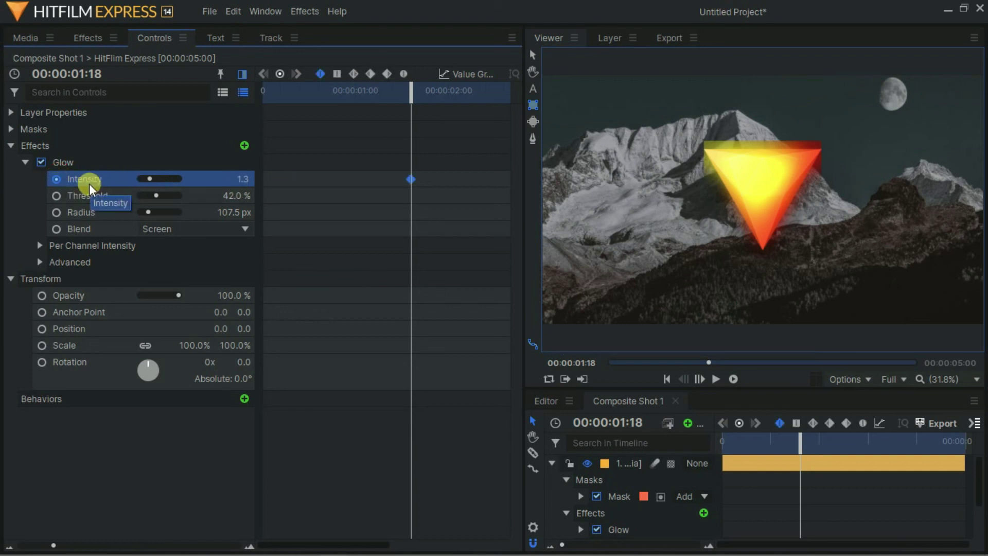
Keyframe the Glow Intensity at 0.0 at 00:00:00:00 and play the glow animation.
{"action": "left_click_drag", "start_coordinate": [411, 94], "coordinate": [177, 129]}
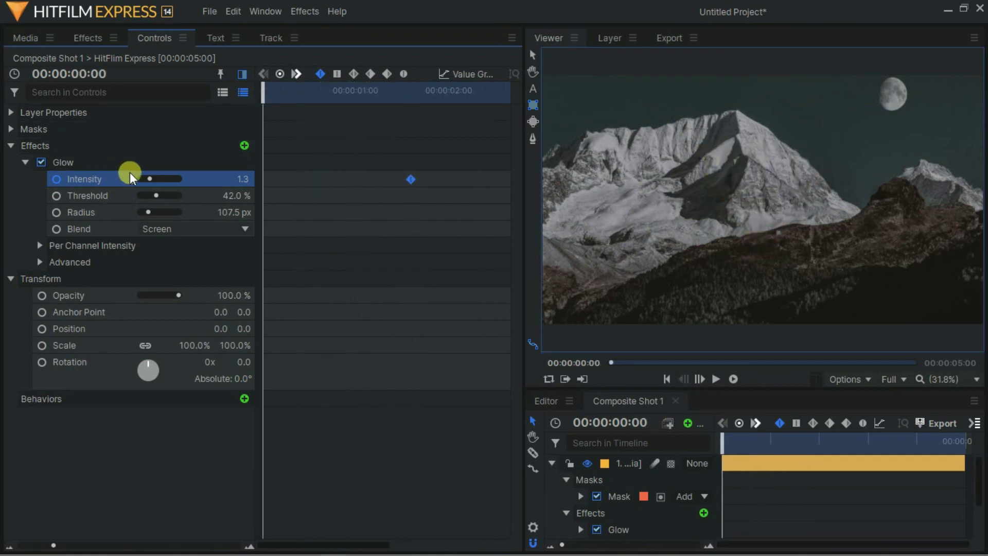
{"action": "left_click_drag", "start_coordinate": [148, 177], "coordinate": [57, 177]}
{"action": "key", "text": "space"}
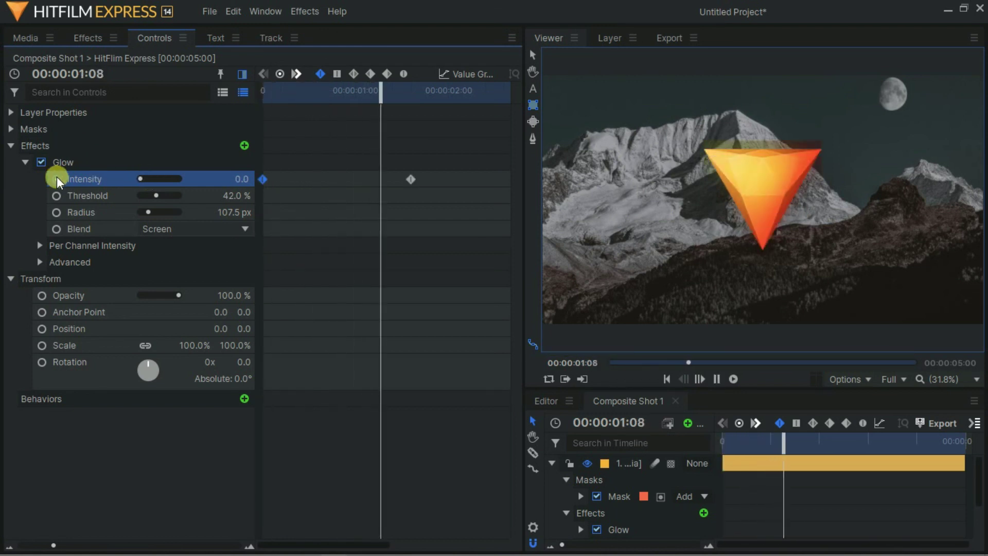
{"action": "key", "text": "space"}
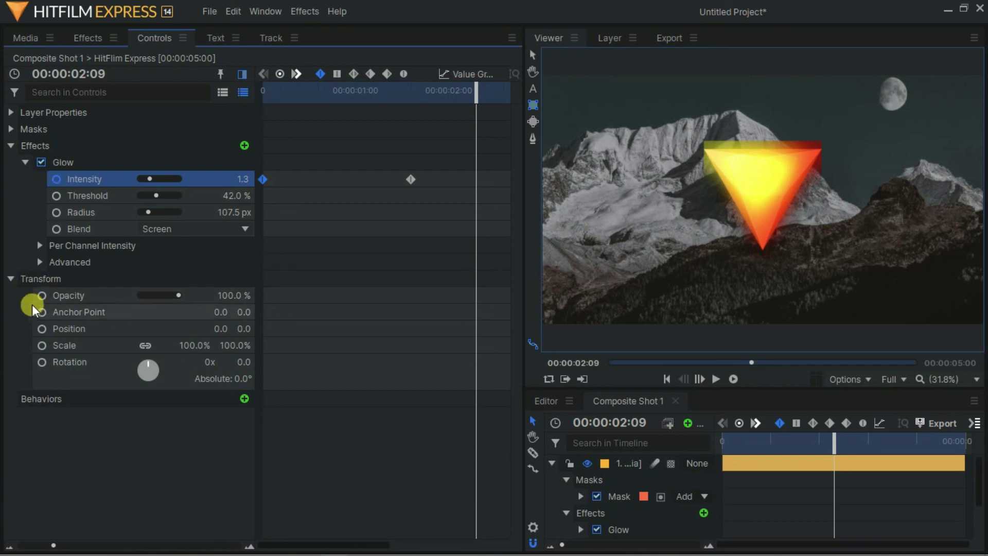
Expand the Advanced settings of the Glow effect.
{"action": "left_click", "coordinate": [41, 258]}
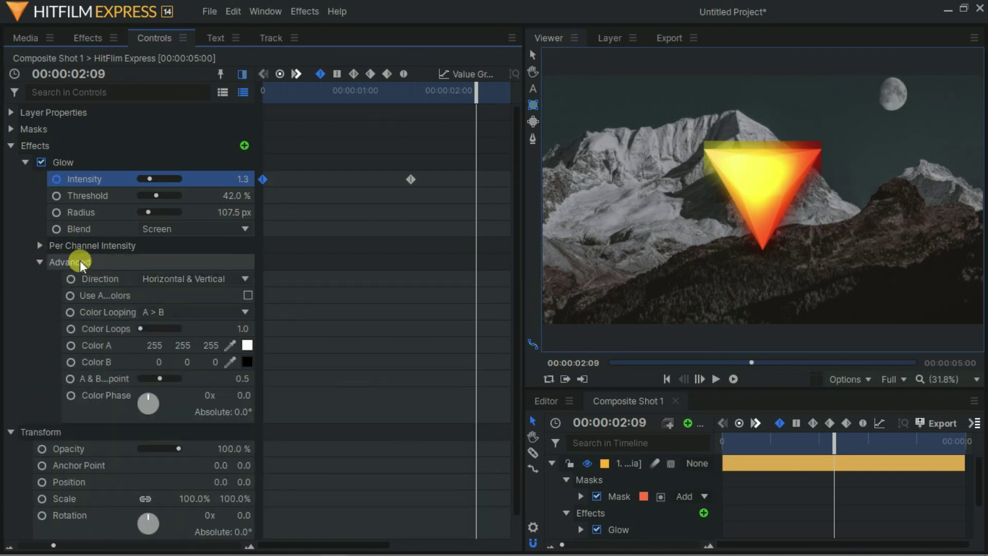